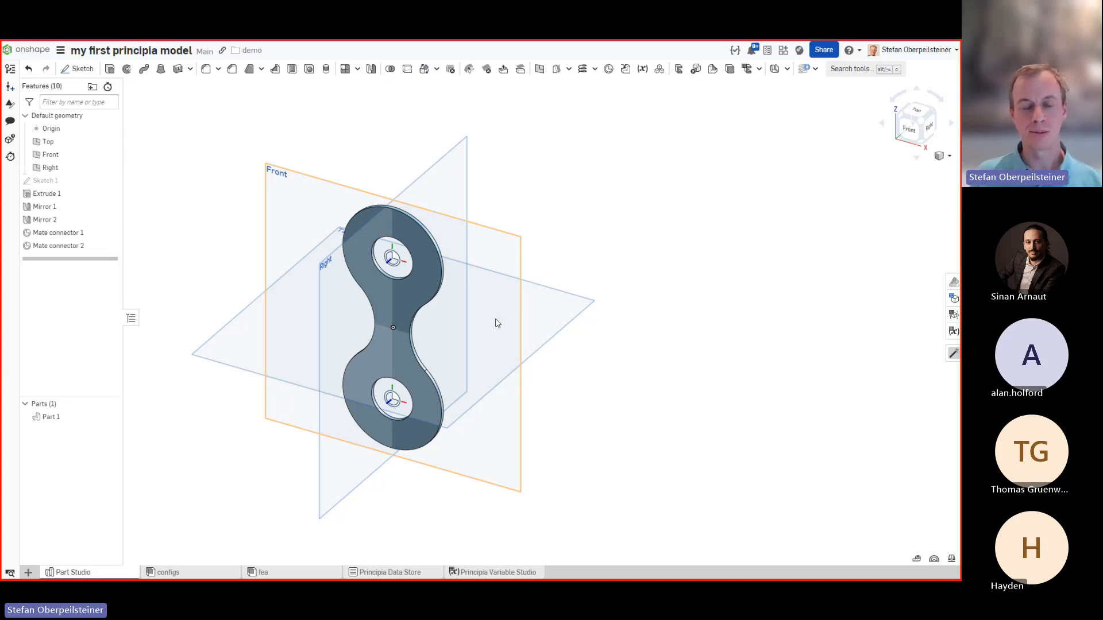
# Step: Rename the lower hole's mate connector, Mate connector 1, as "chain link lower"
pyautogui.moveTo(492, 347); pyautogui.dragTo(554, 313, button='middle')
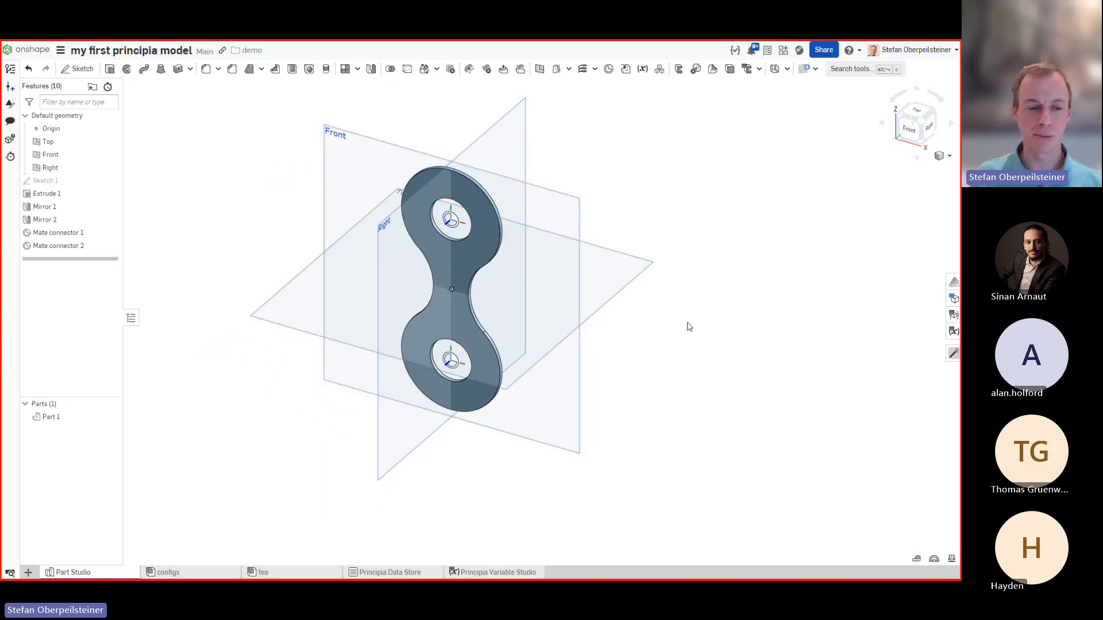
pyautogui.moveTo(682, 322); pyautogui.dragTo(660, 318, button='right')
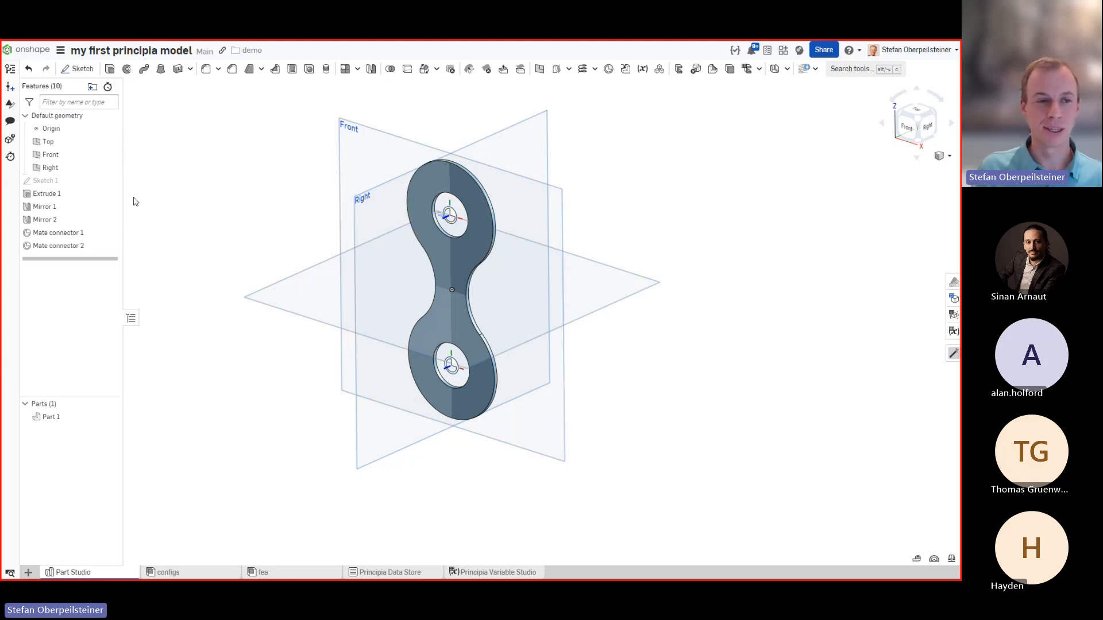
pyautogui.rightClick(73, 236)
pyautogui.click(89, 244)
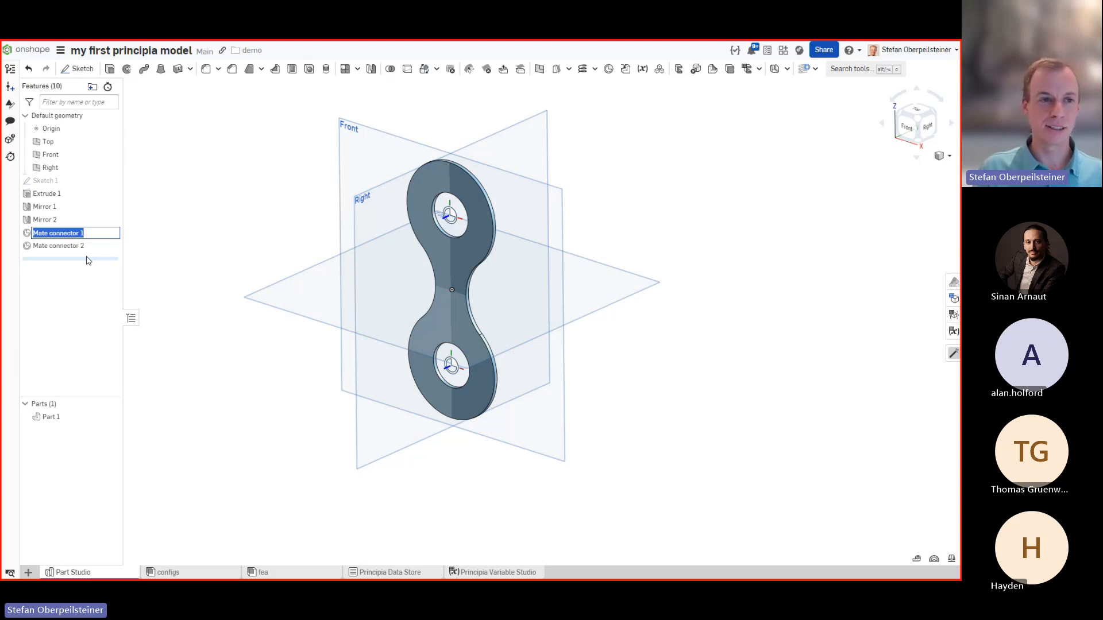
pyautogui.write('chai')
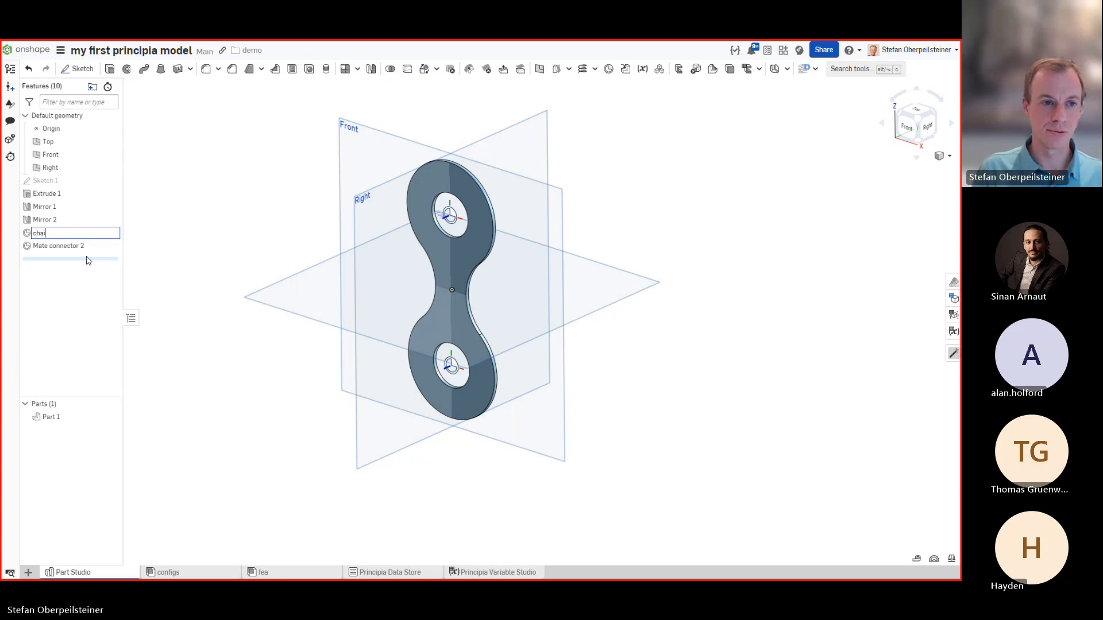
pyautogui.write('n link')
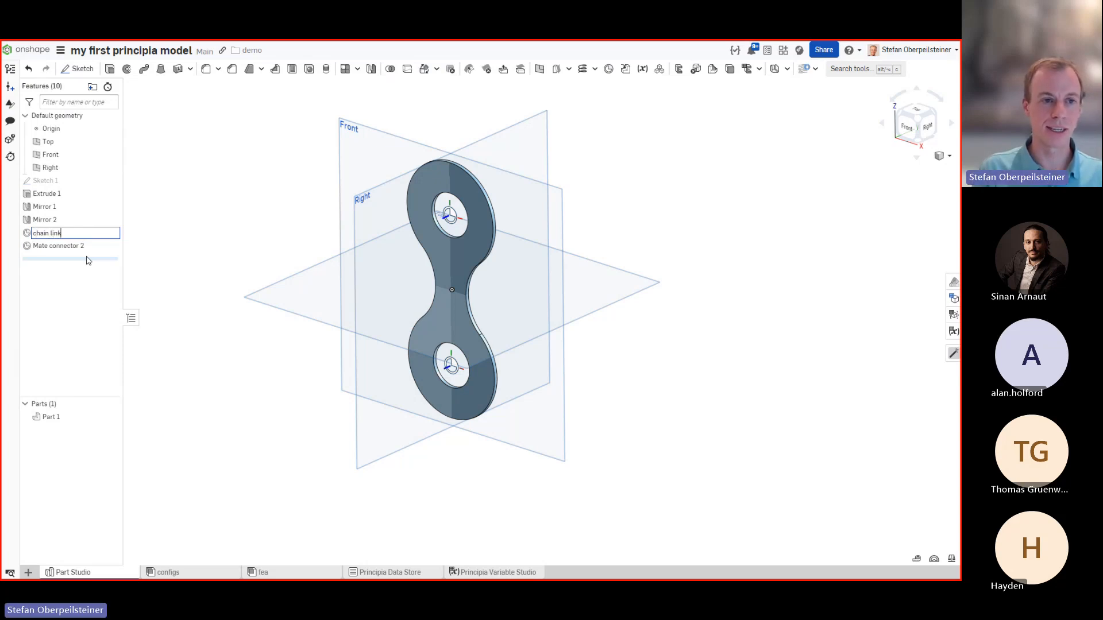
pyautogui.write(' lever')
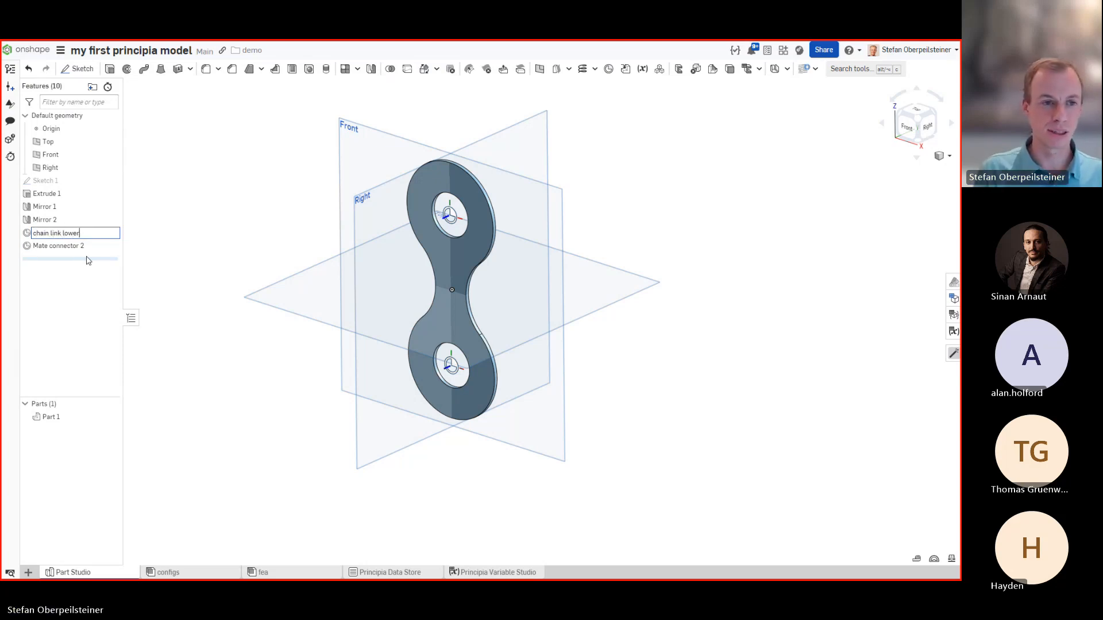
pyautogui.press('Return')
# Step: Rename the upper hole's mate connector, Mate connector 2, as "chain link upper"
pyautogui.click(69, 233)
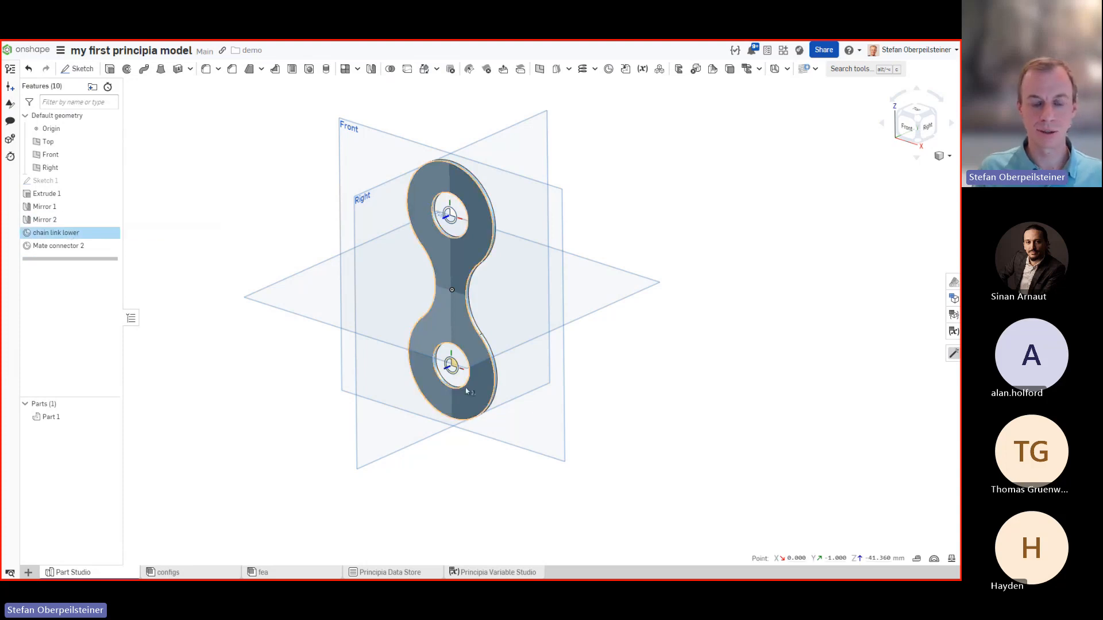
pyautogui.keyDown('ctrl'); pyautogui.click(68, 247); pyautogui.keyUp('ctrl')
pyautogui.rightClick(69, 248)
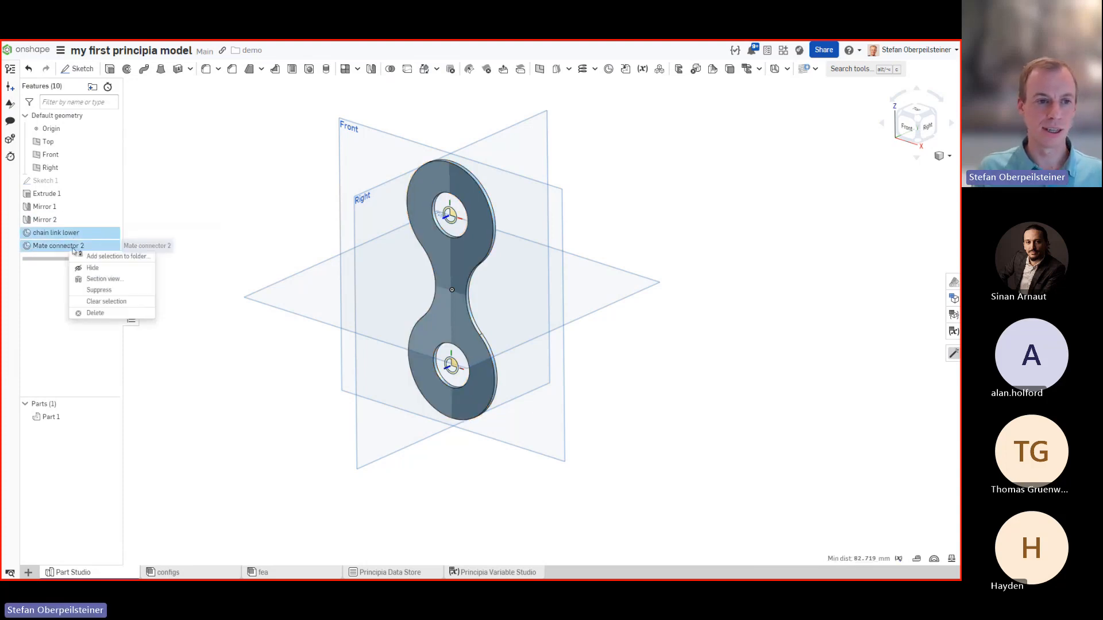
pyautogui.click(216, 222)
pyautogui.click(217, 222)
pyautogui.rightClick(73, 251)
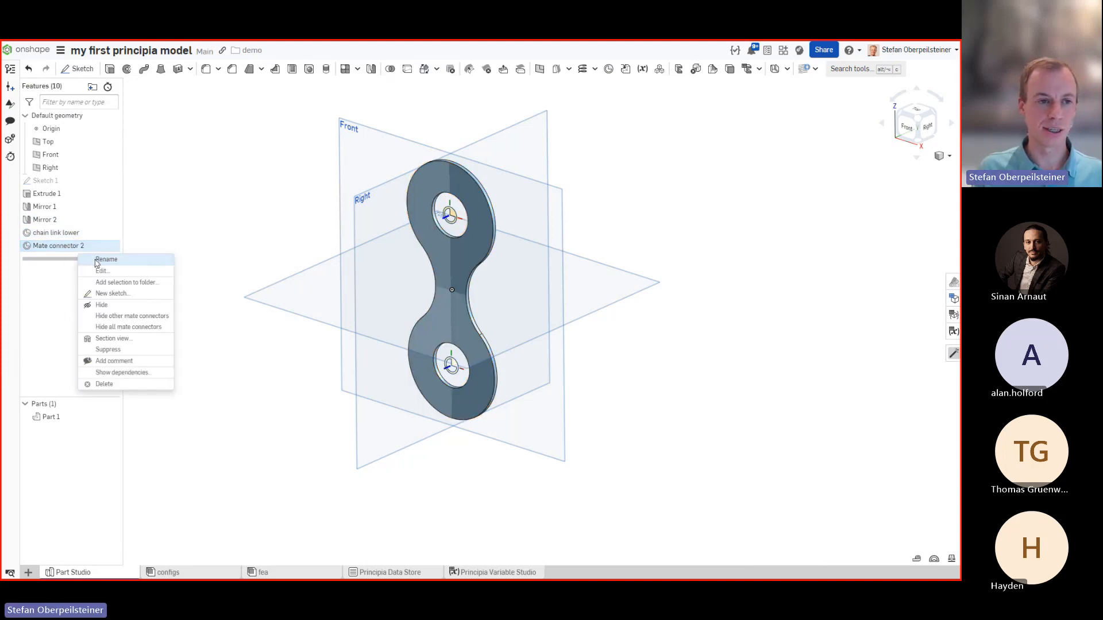
pyautogui.click(96, 259)
pyautogui.write('chain lin')
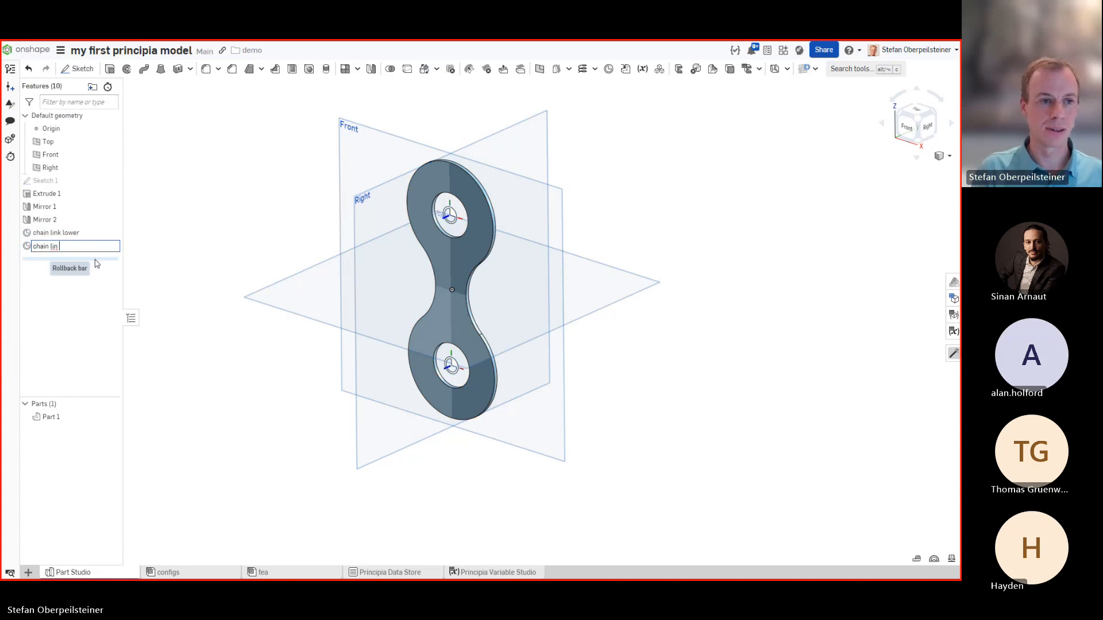
pyautogui.write('k upper')
pyautogui.press('Return')
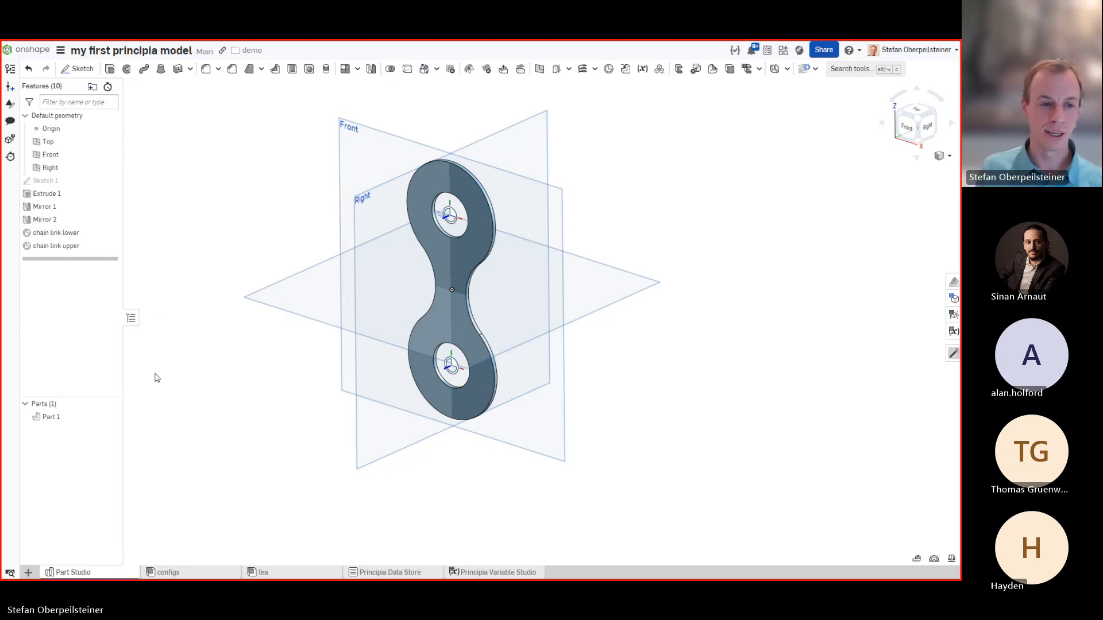
# Step: Review the material definition of Part 1 in the Onshape Material Library
pyautogui.rightClick(82, 423)
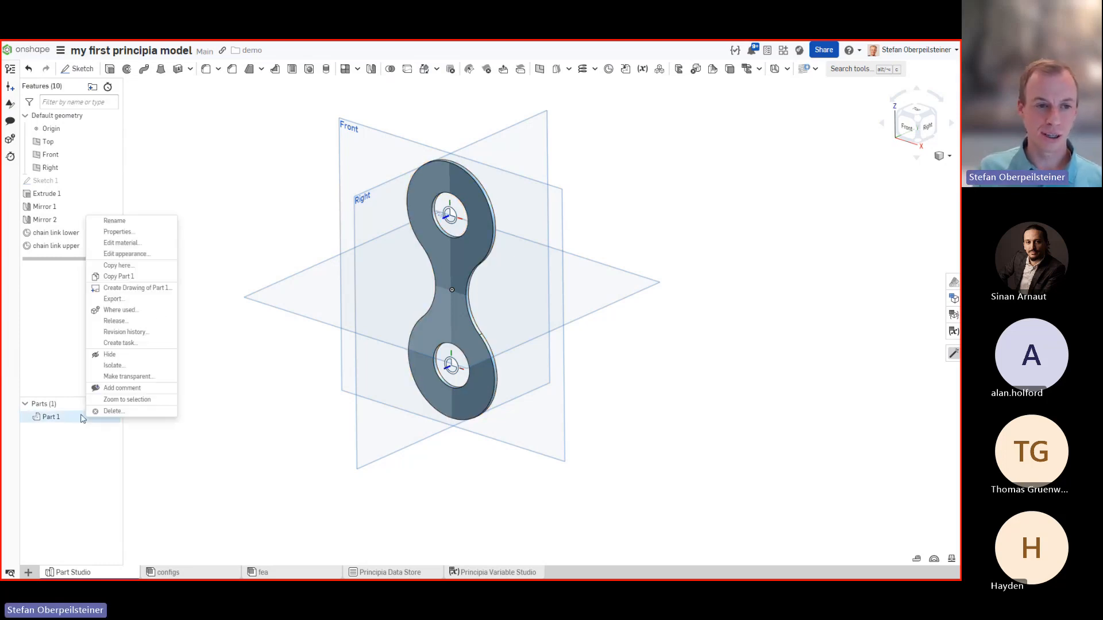
pyautogui.click(132, 246)
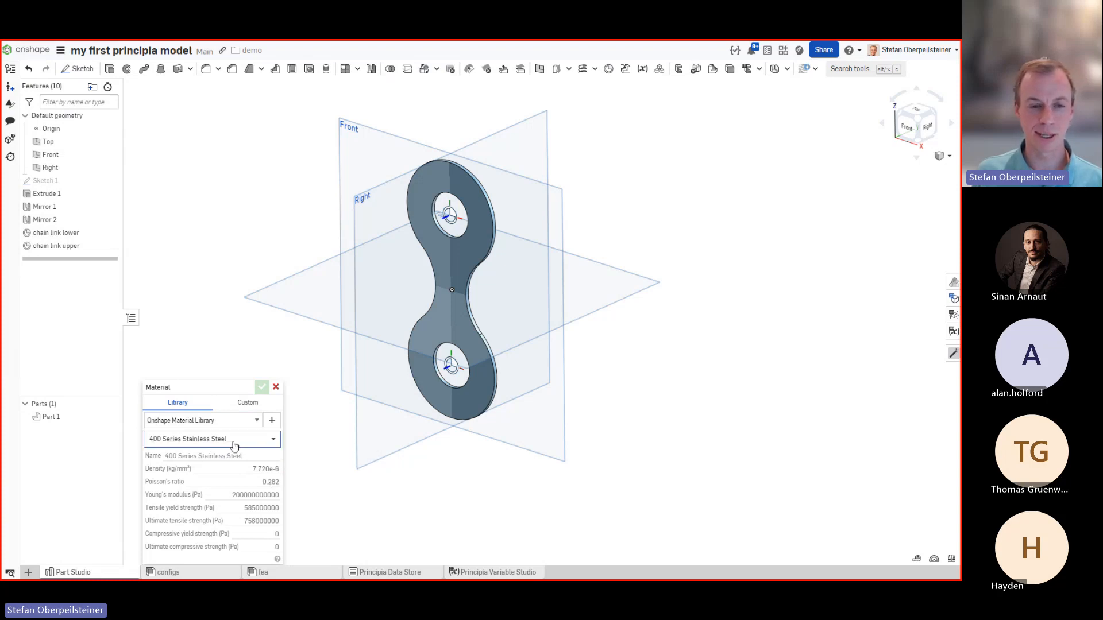
pyautogui.moveTo(235, 389); pyautogui.dragTo(211, 309)
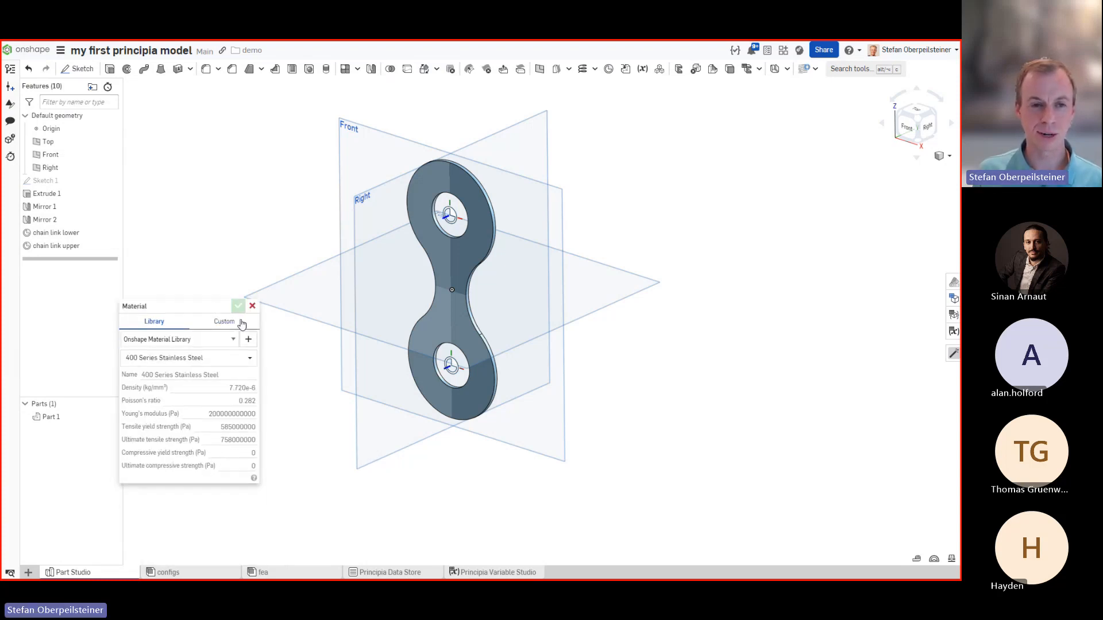
pyautogui.click(253, 306)
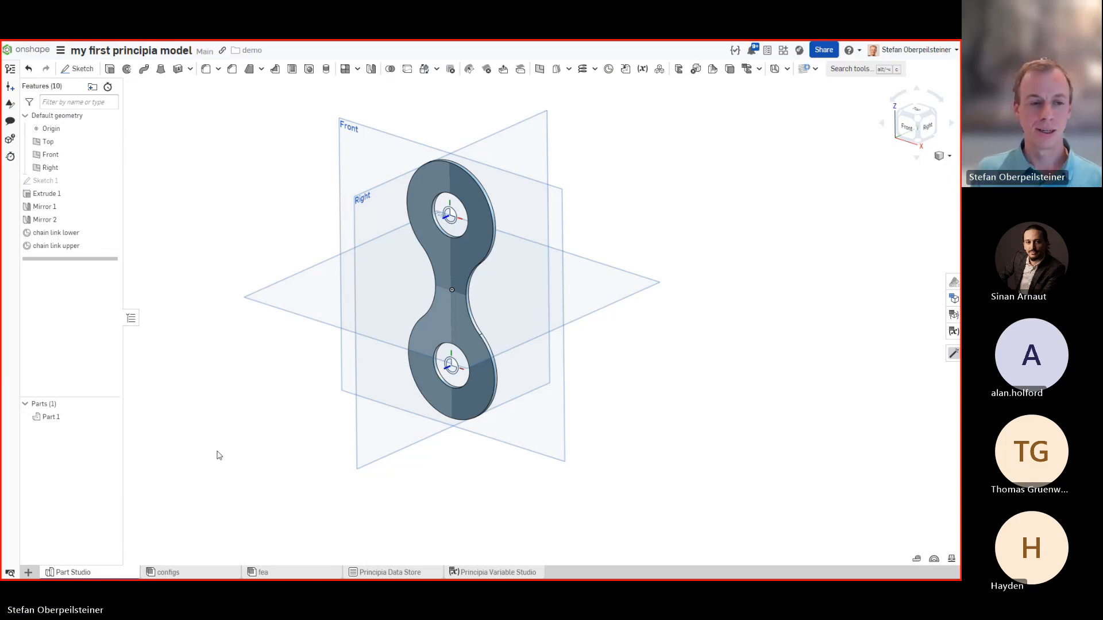
# Step: Rename Part 1 as "chain link"
pyautogui.rightClick(83, 425)
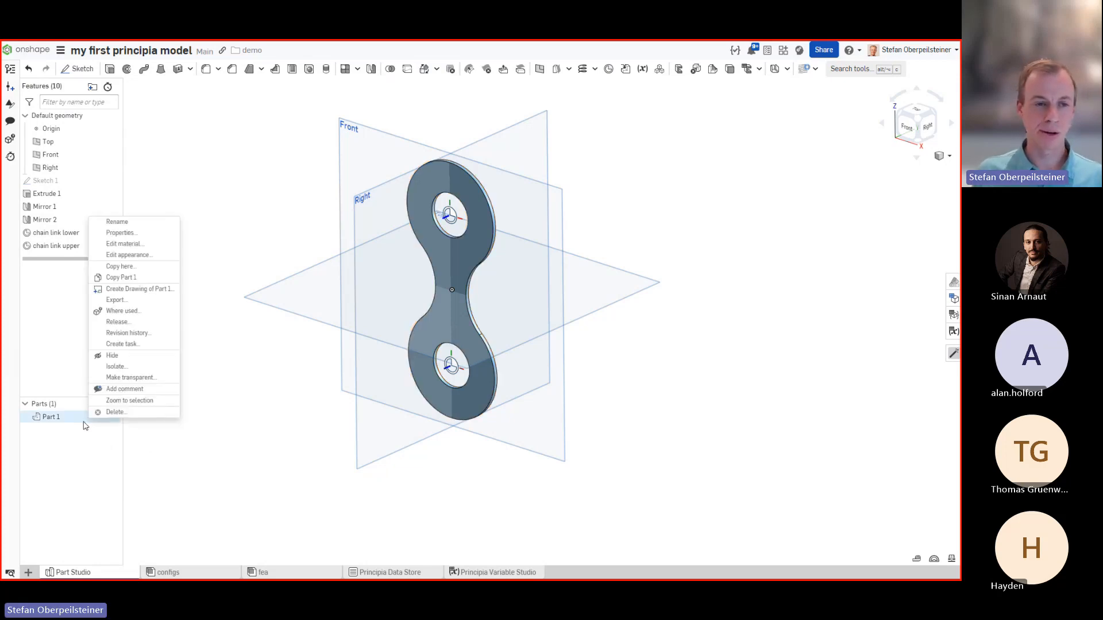
pyautogui.click(117, 223)
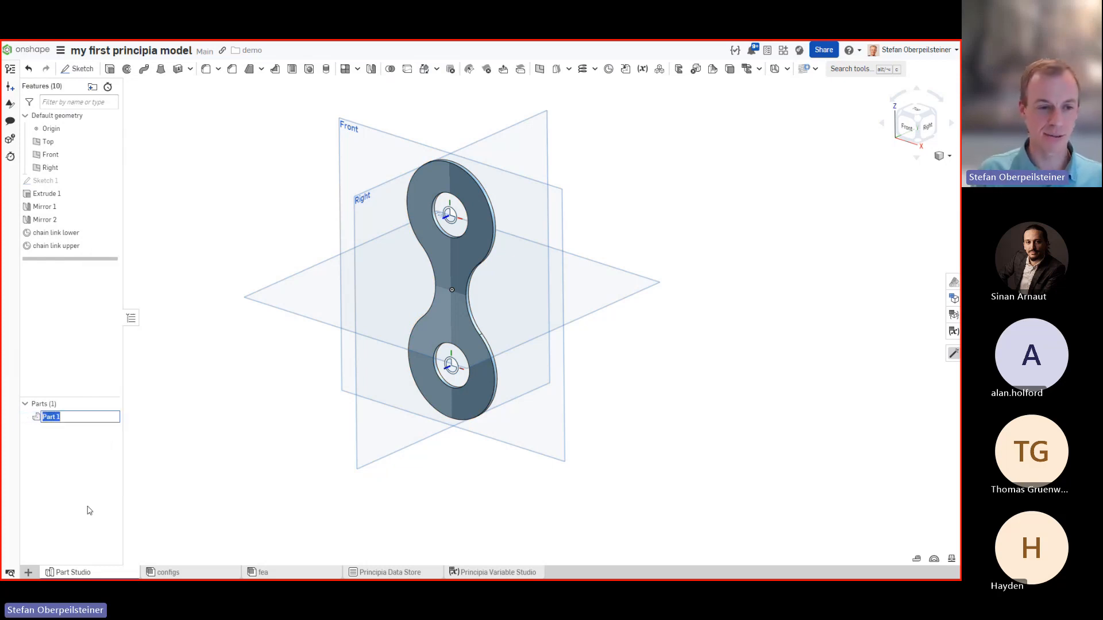
pyautogui.write('chain')
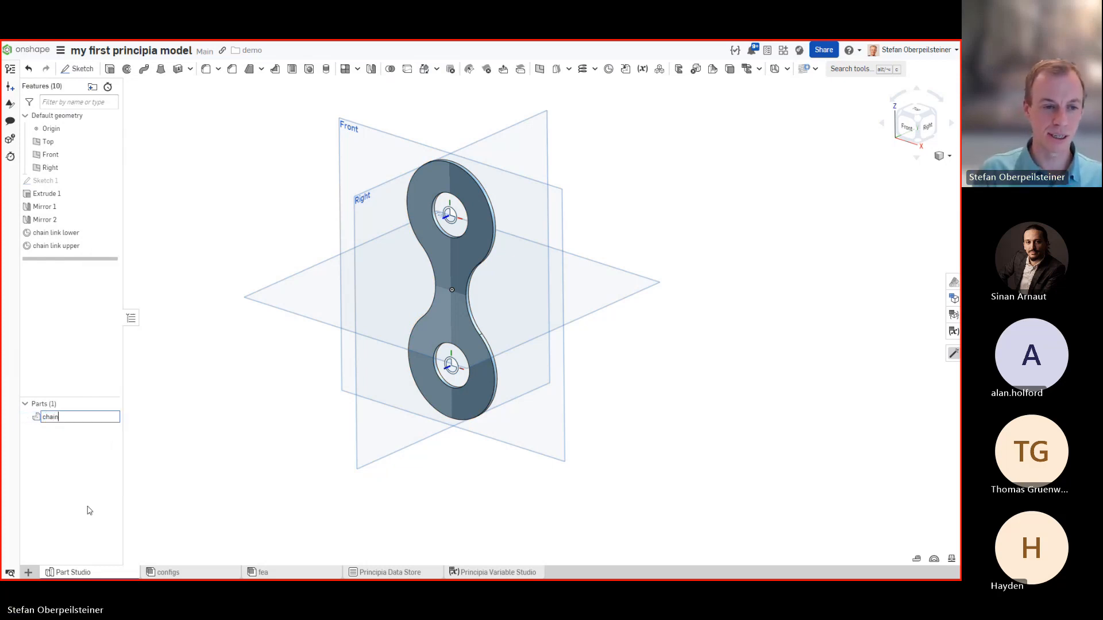
pyautogui.write(' link')
pyautogui.press('Return')
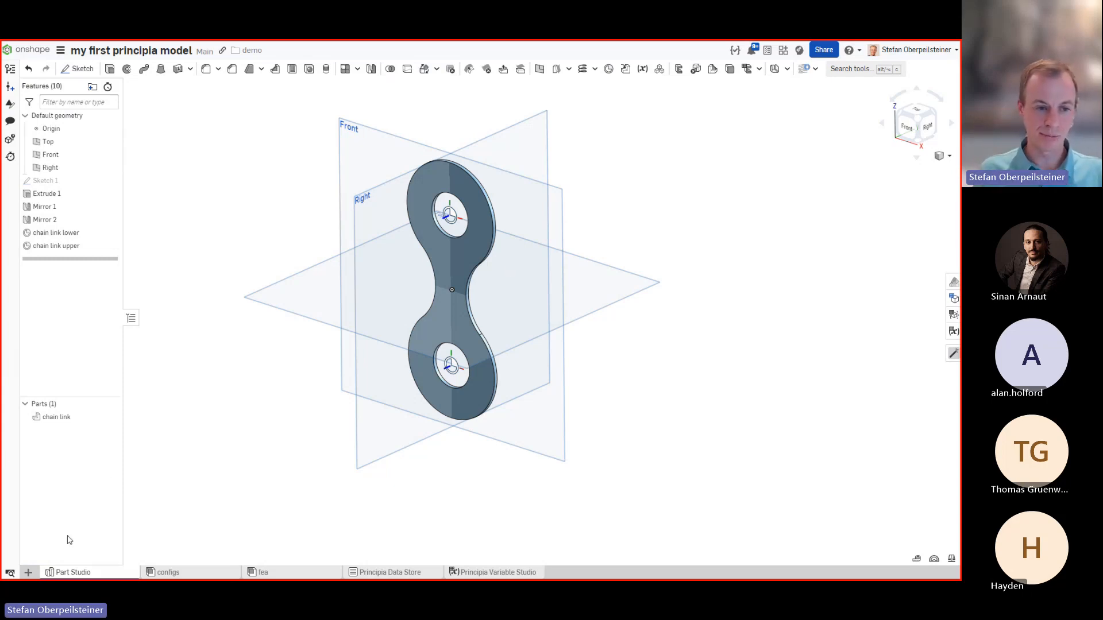
# Step: Create a new assembly in the document and name it "sim model"
pyautogui.click(30, 571)
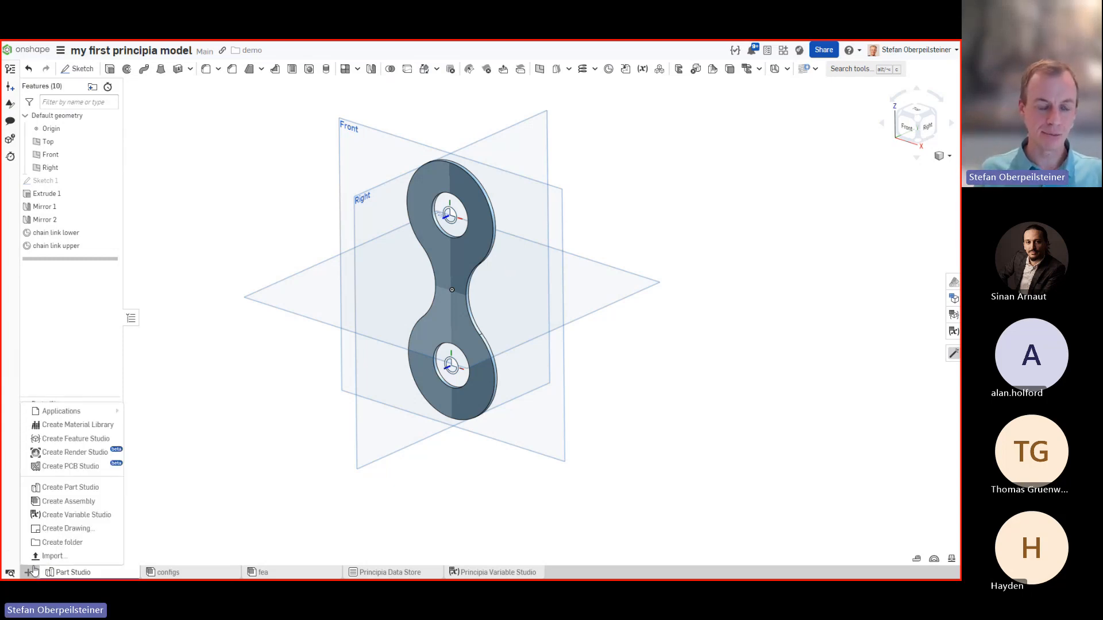
pyautogui.click(71, 502)
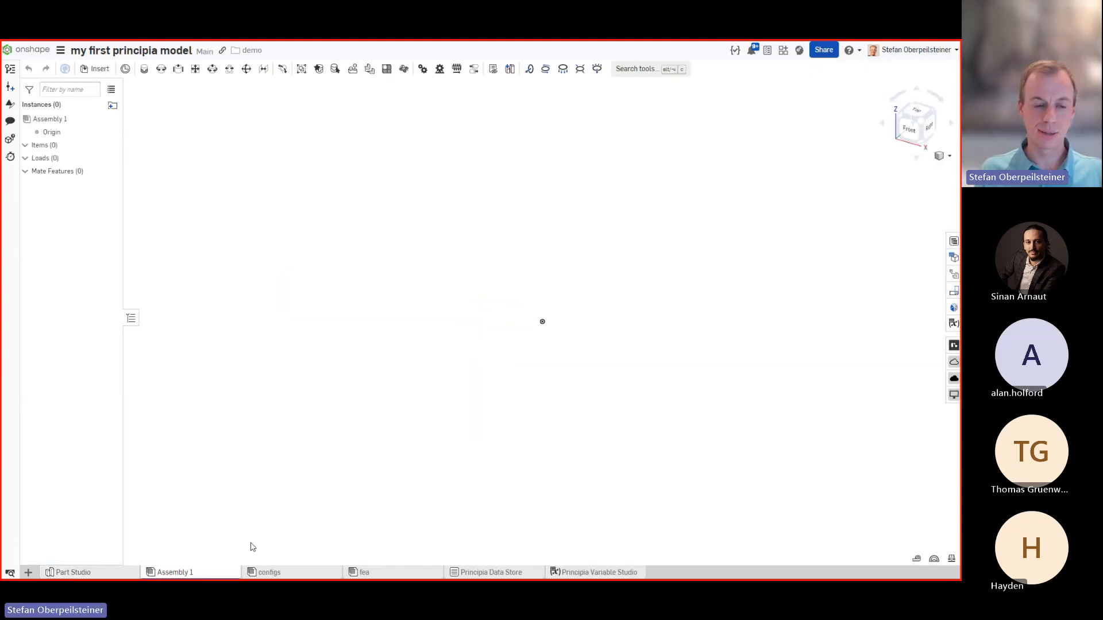
pyautogui.rightClick(202, 574)
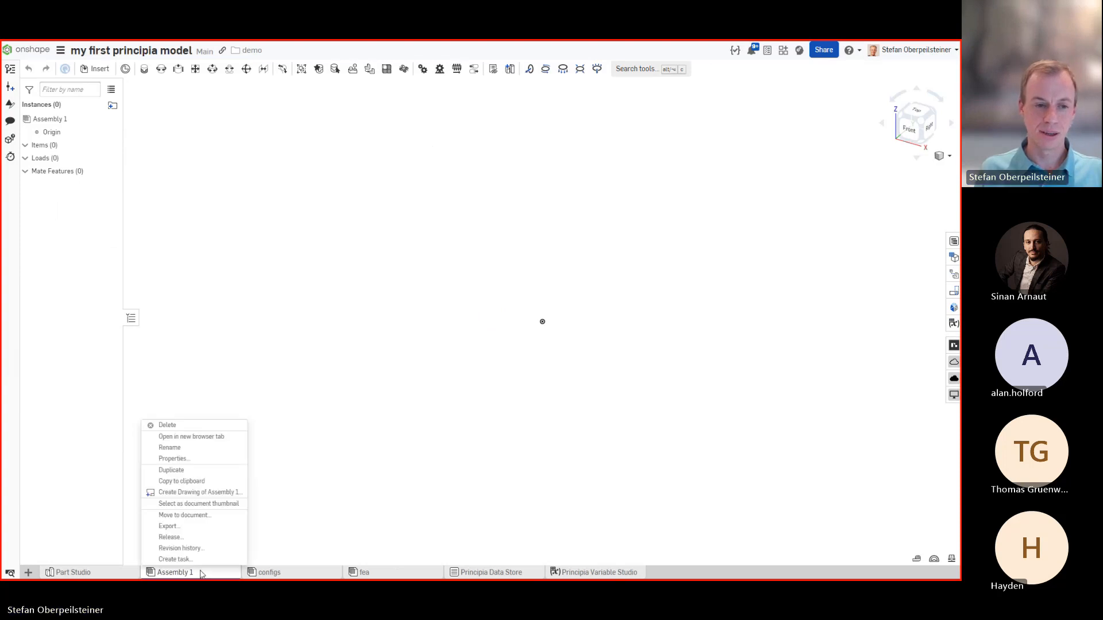
pyautogui.click(193, 454)
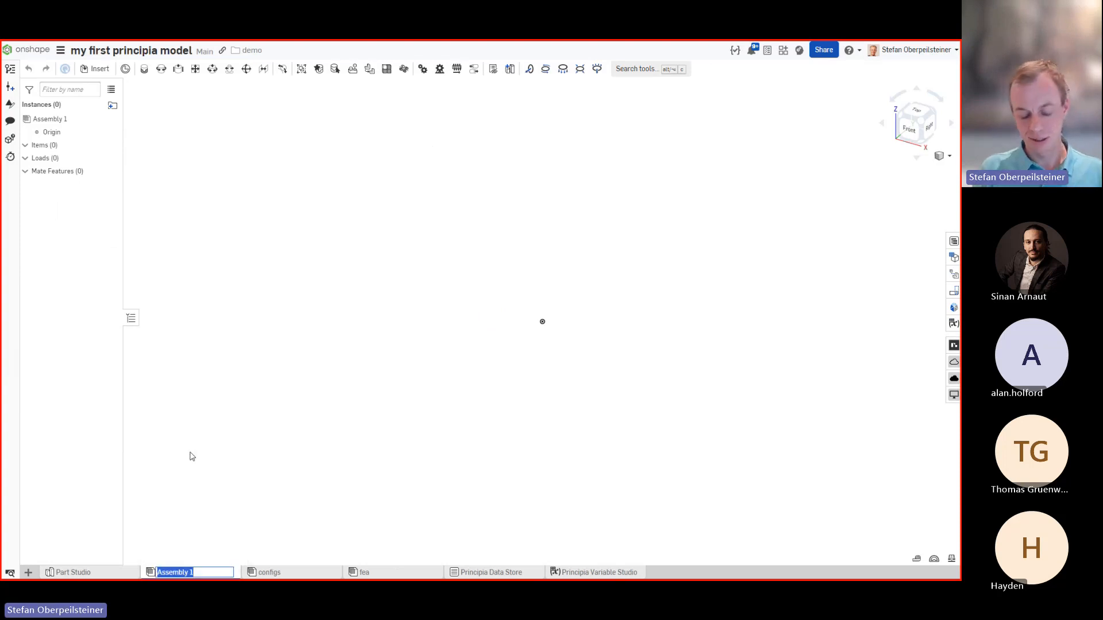
pyautogui.write('sim')
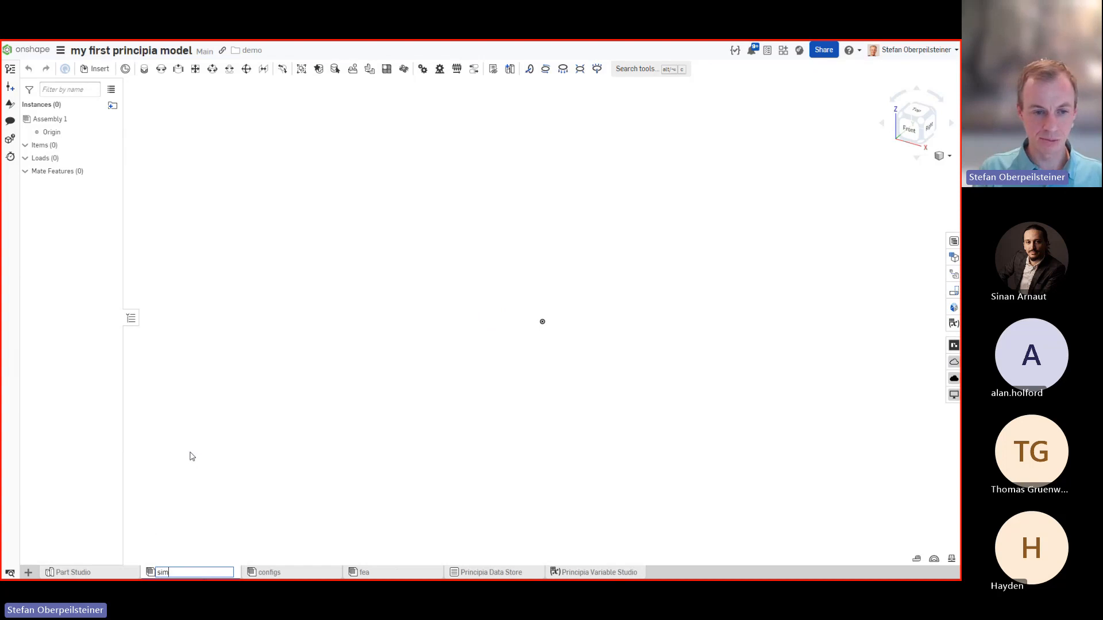
pyautogui.write(' model')
pyautogui.press('Return')
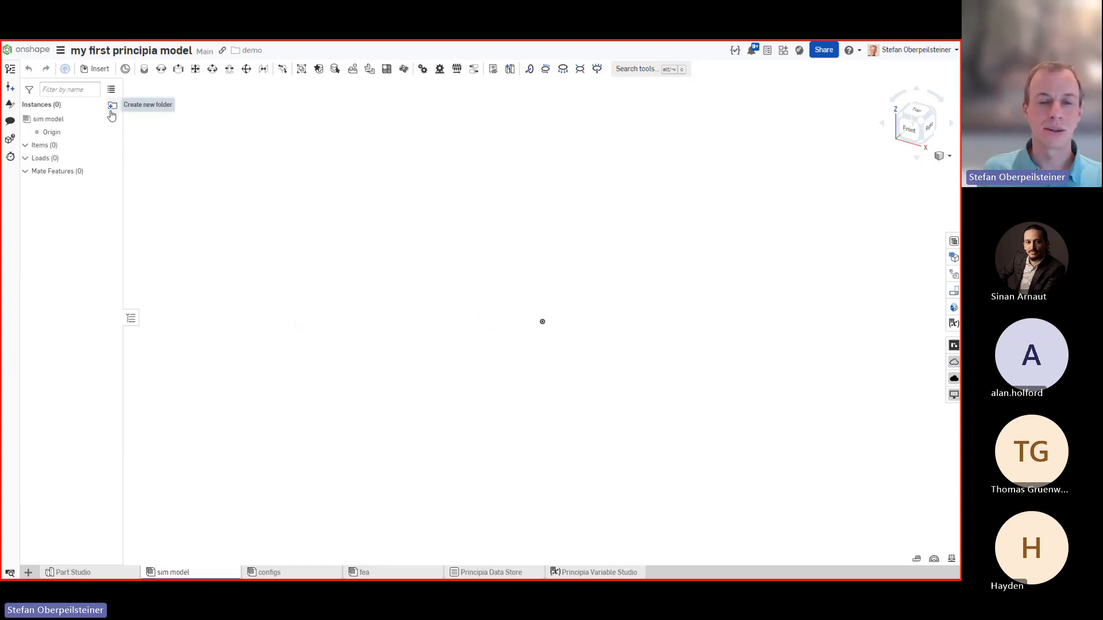
pyautogui.click(96, 69)
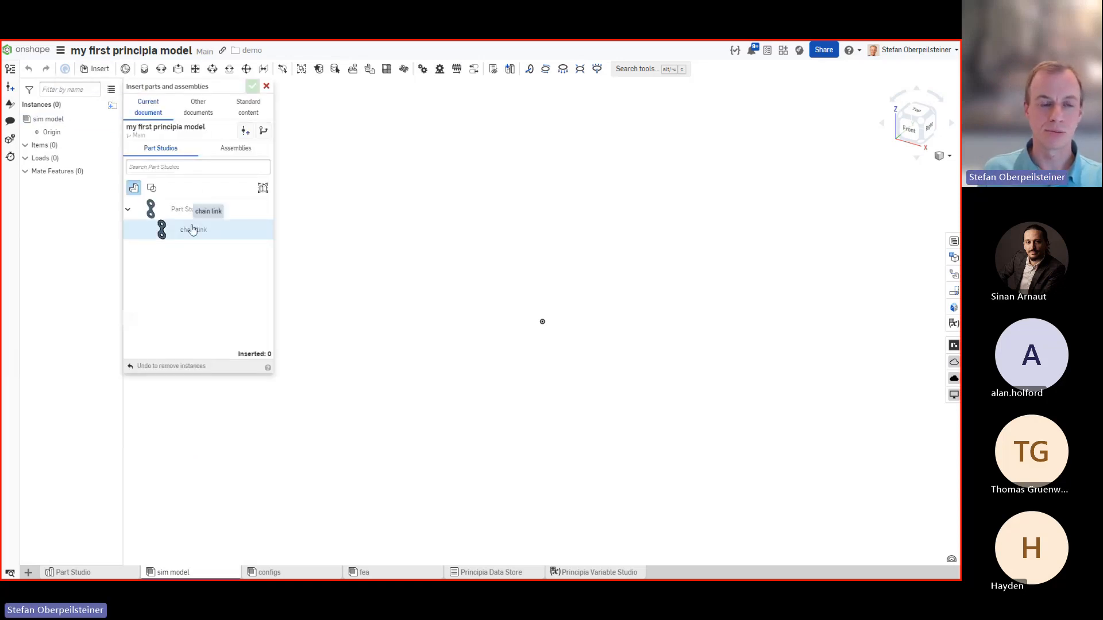
pyautogui.click(193, 230)
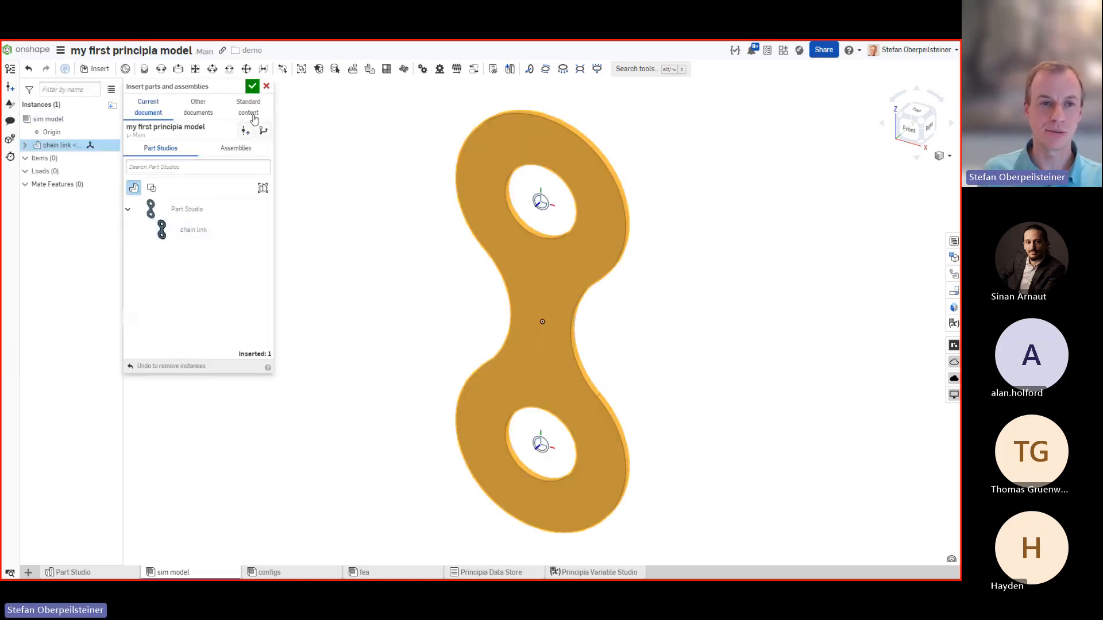
pyautogui.click(200, 230)
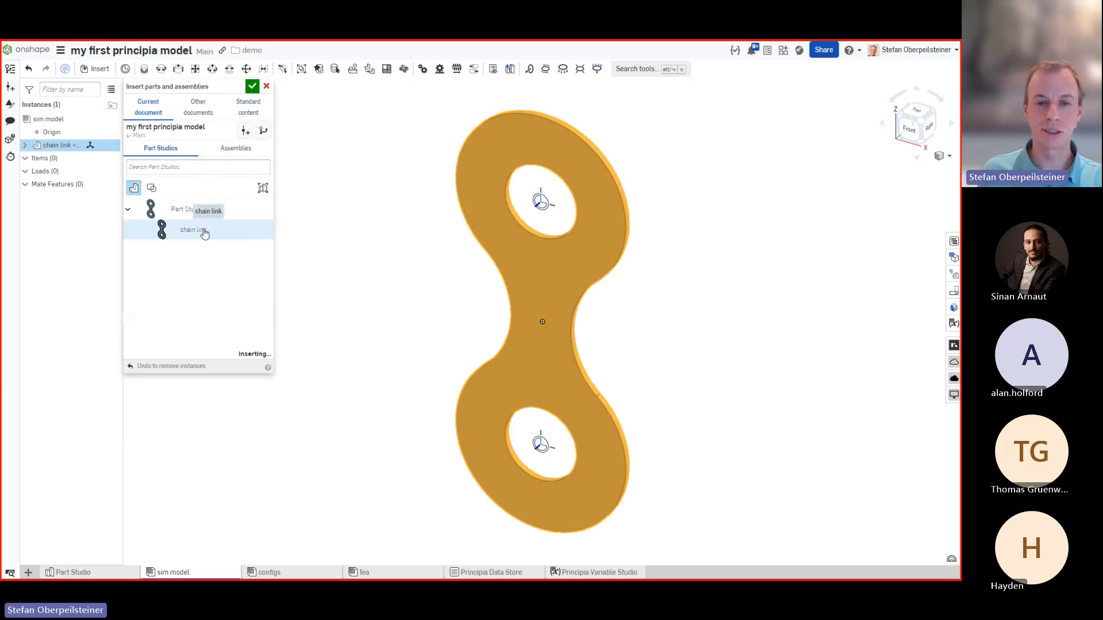
pyautogui.moveTo(607, 333); pyautogui.dragTo(428, 274, button='middle')
pyautogui.click(232, 235)
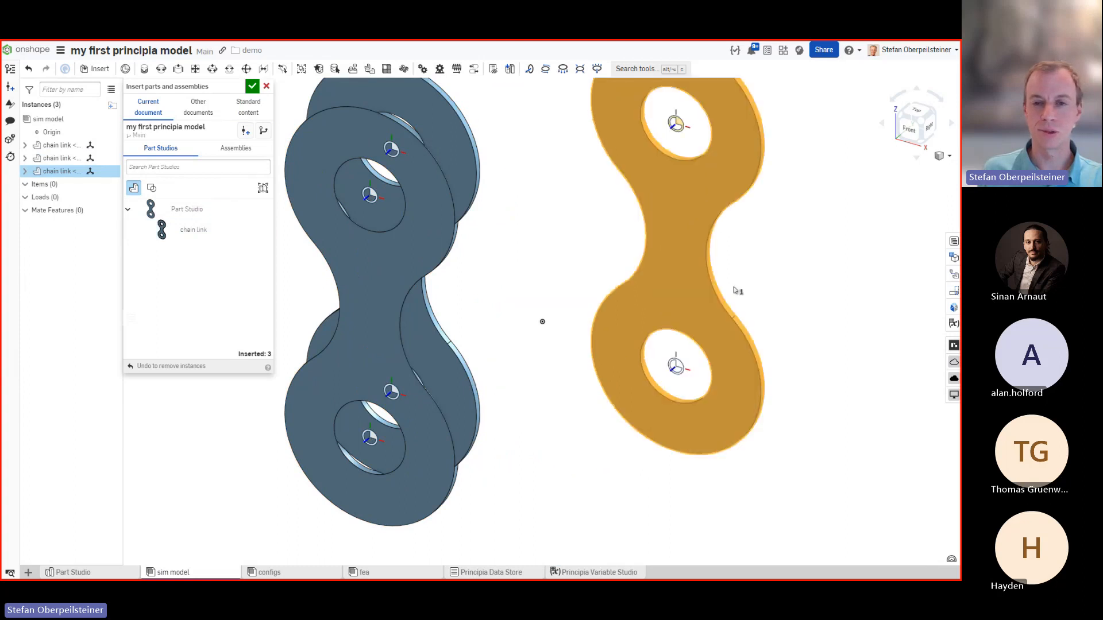
pyautogui.moveTo(460, 170); pyautogui.dragTo(643, 432)
pyautogui.click(406, 180)
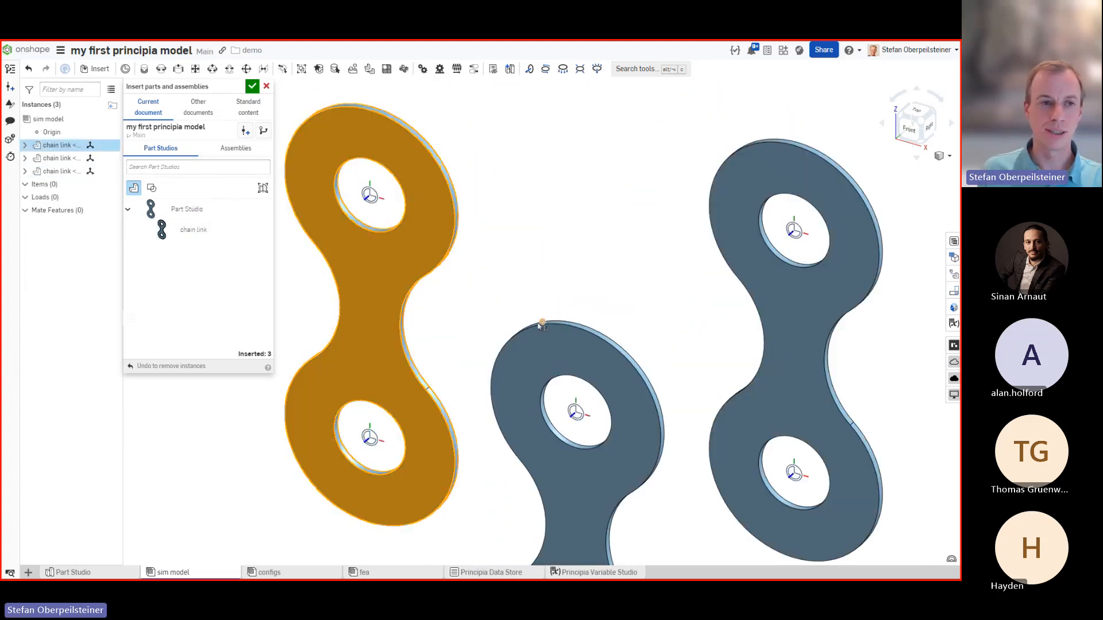
pyautogui.click(565, 351)
pyautogui.scroll(-3, 622, 396)
pyautogui.moveTo(622, 396); pyautogui.dragTo(577, 367, button='middle')
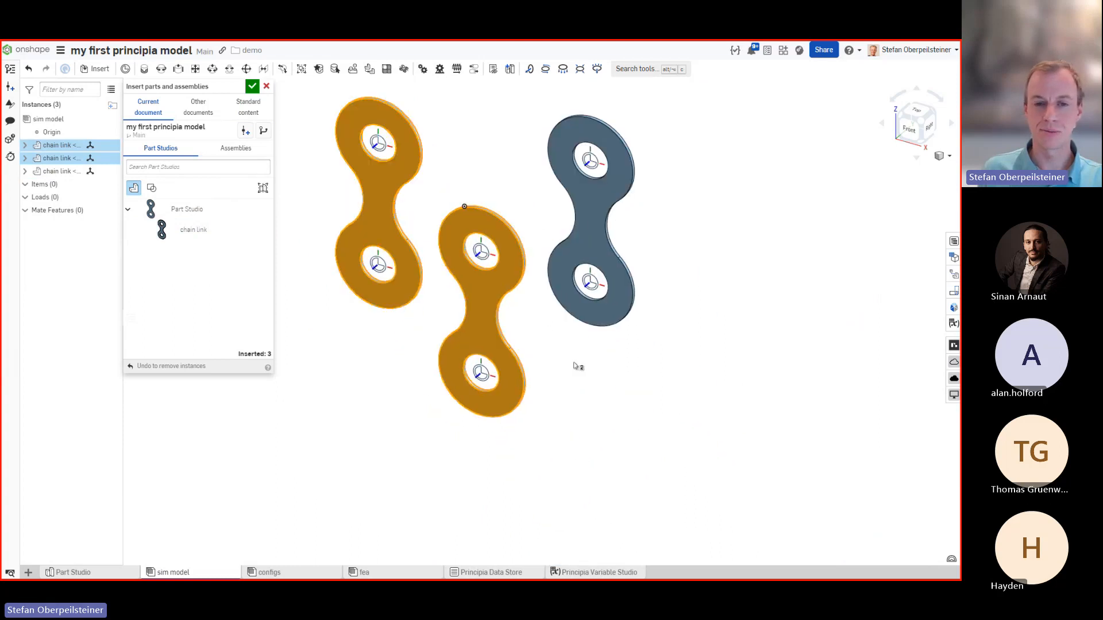
pyautogui.click(577, 368)
pyautogui.moveTo(619, 289); pyautogui.dragTo(688, 551)
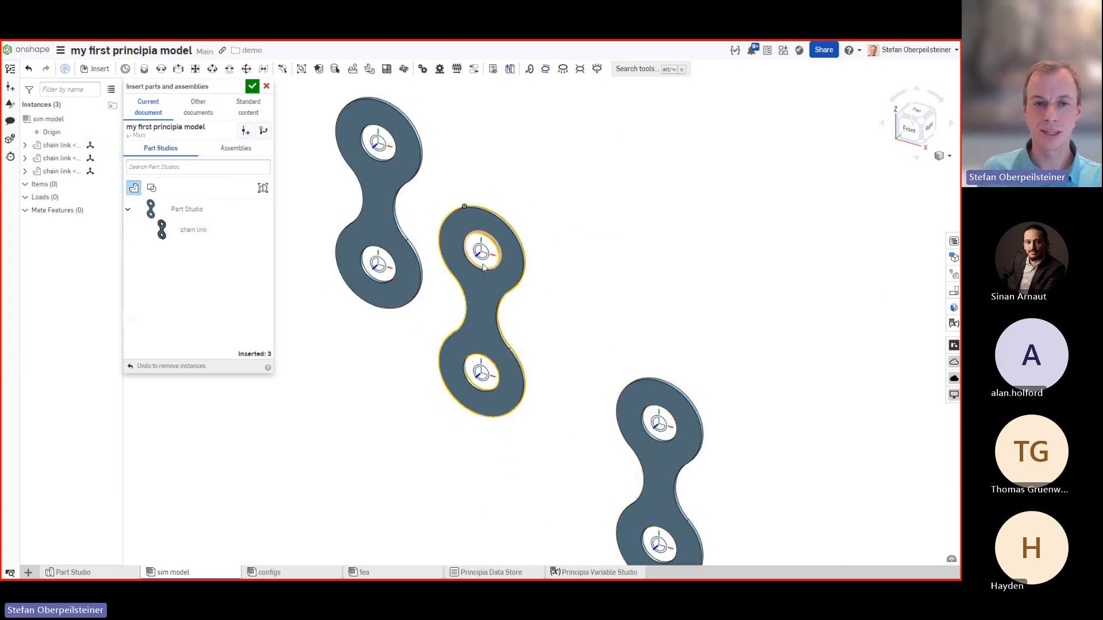
pyautogui.moveTo(493, 311); pyautogui.dragTo(567, 351)
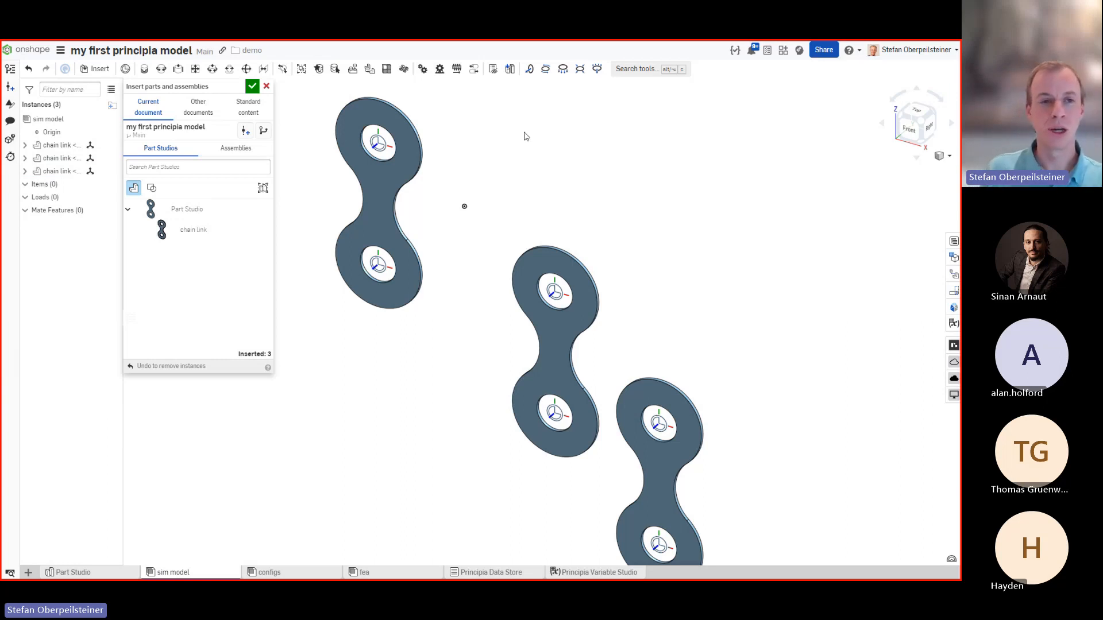
pyautogui.click(267, 86)
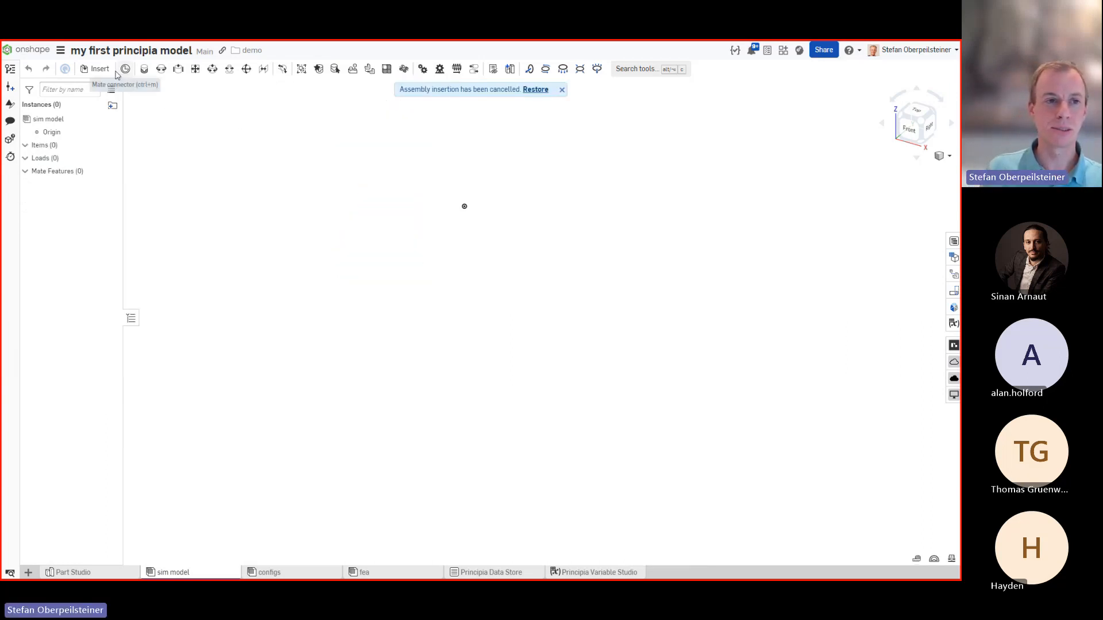
# Step: Insert three instances of the chain link part into the sim model assembly, spaced diagonally apart from one another
pyautogui.click(94, 69)
pyautogui.click(203, 243)
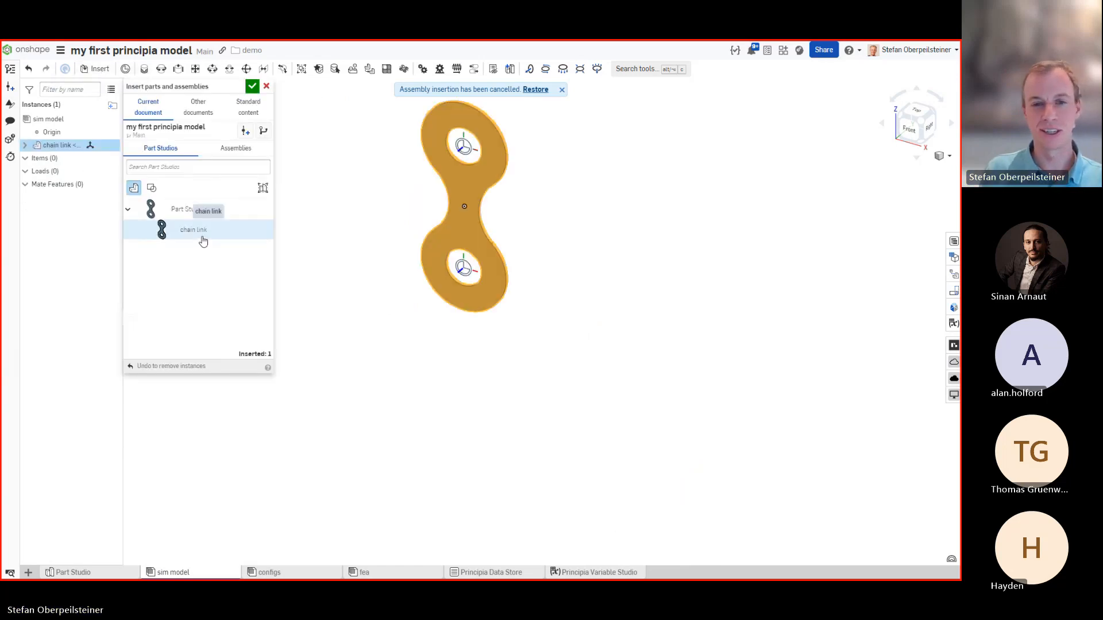
pyautogui.click(253, 86)
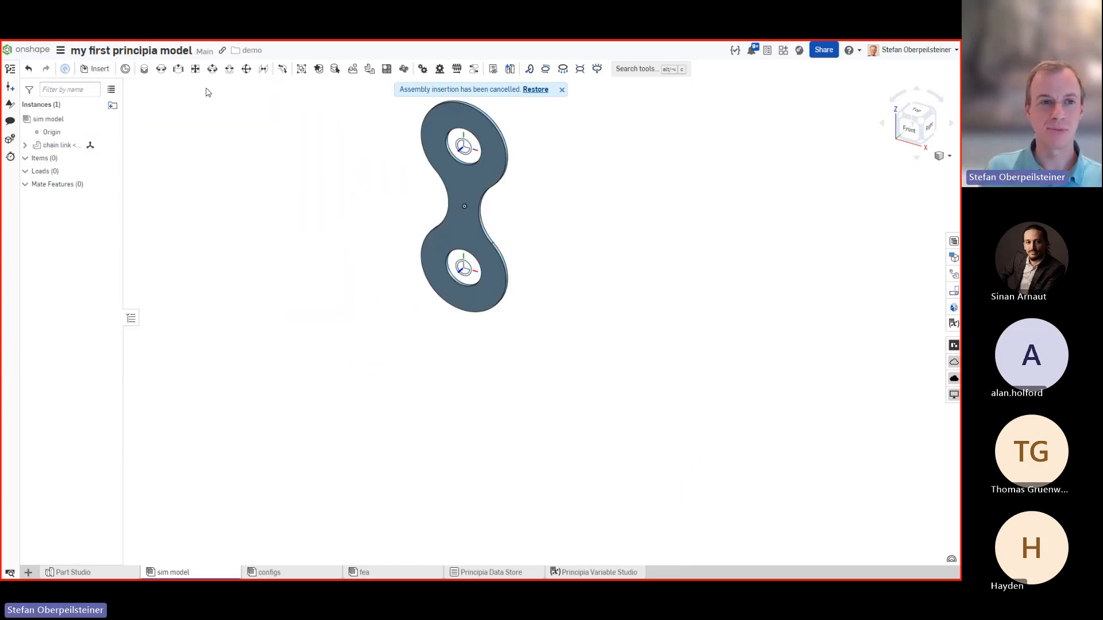
pyautogui.click(95, 69)
pyautogui.click(188, 240)
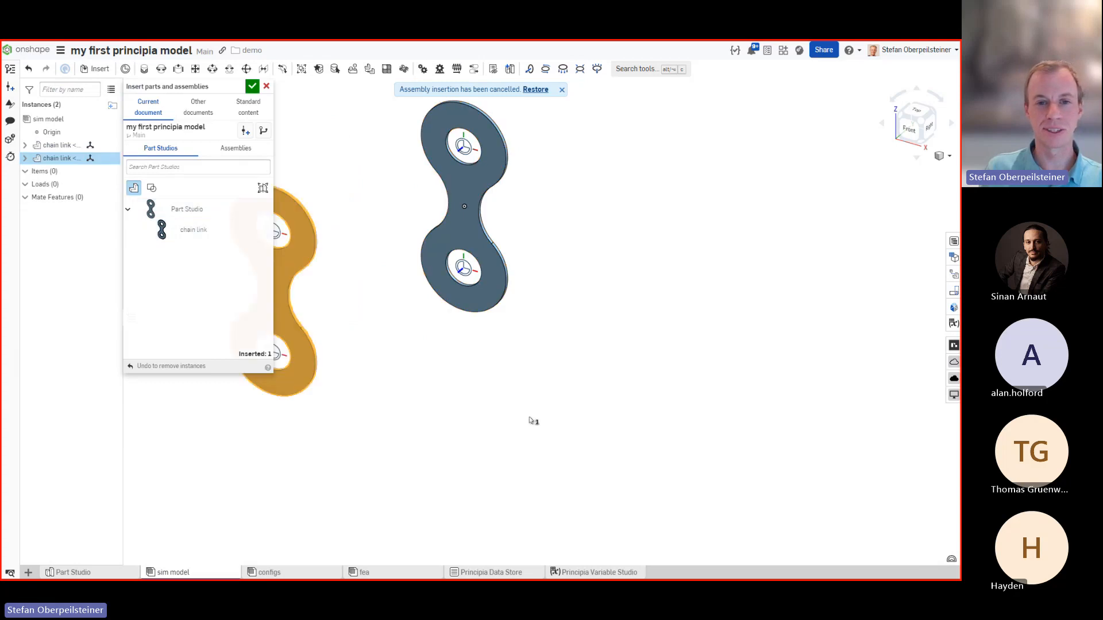
pyautogui.click(584, 401)
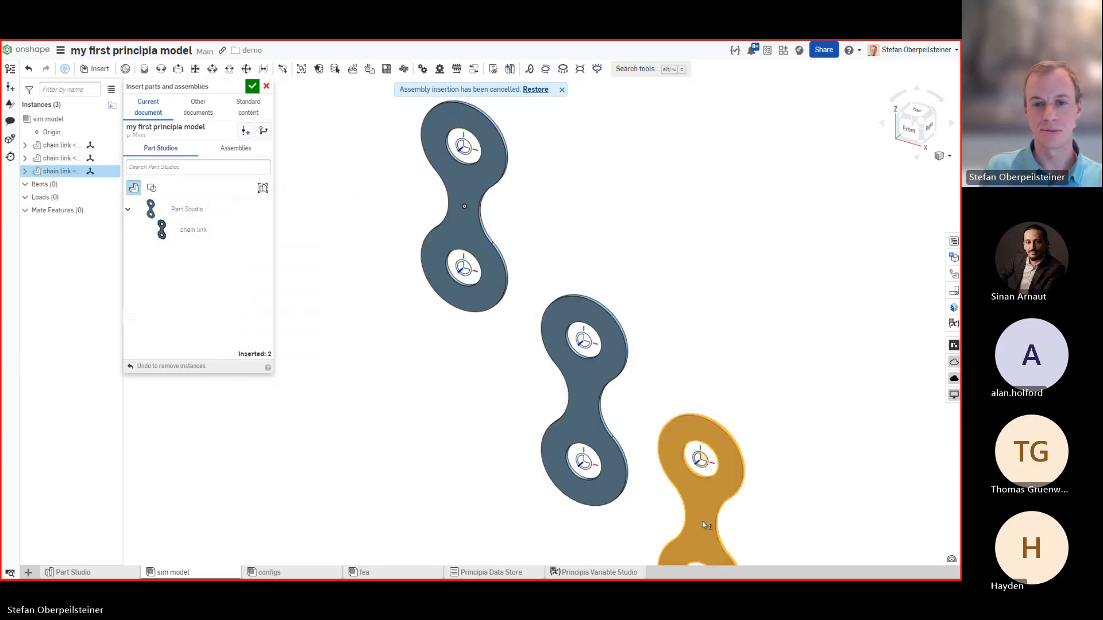
pyautogui.click(701, 522)
pyautogui.click(253, 86)
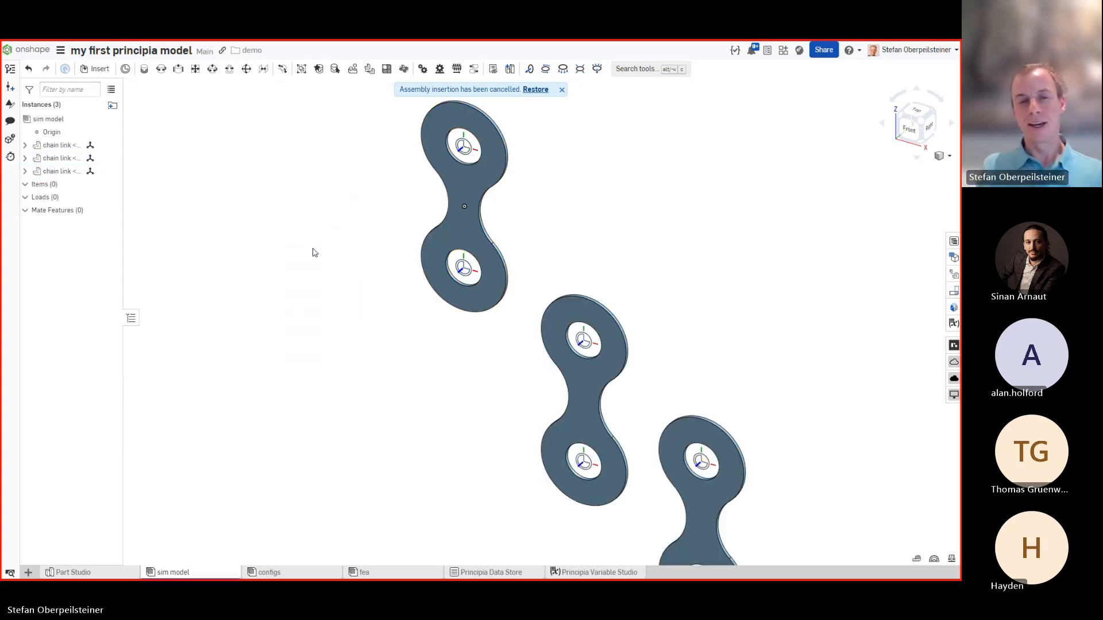
# Step: Move the first chain link away from the origin and add a mate connector on the assembly origin's Z axis
pyautogui.moveTo(463, 174); pyautogui.dragTo(310, 193)
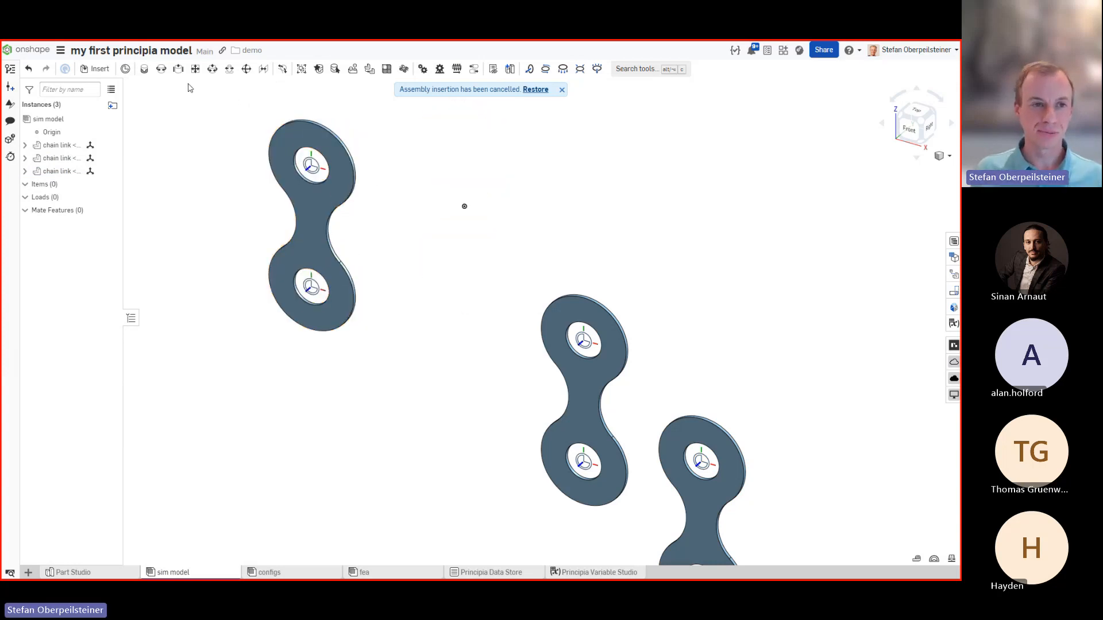
pyautogui.click(125, 68)
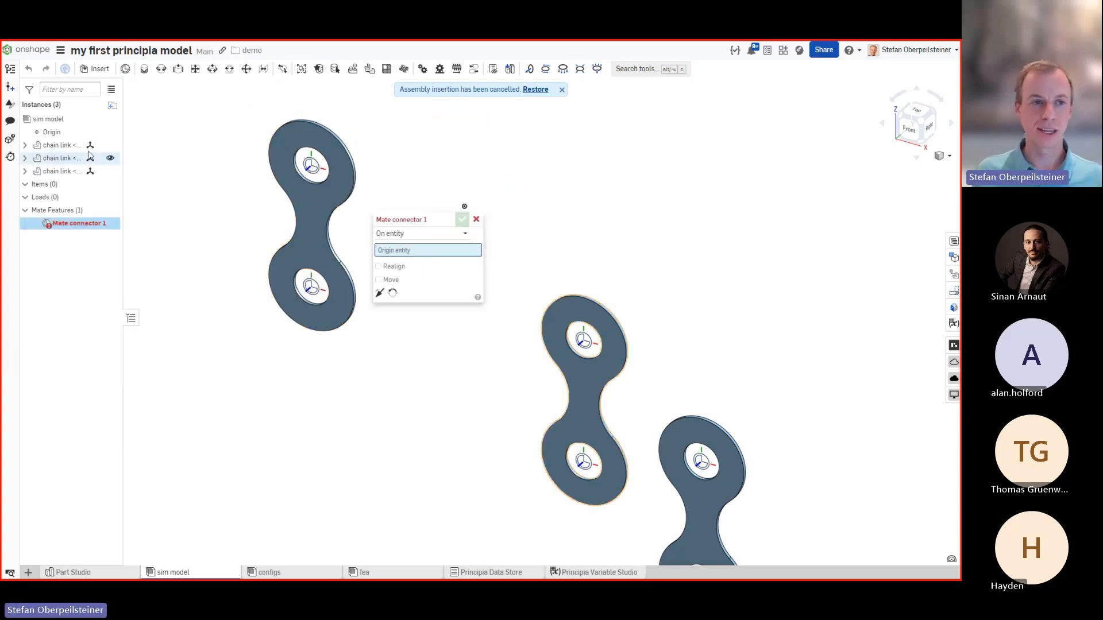
pyautogui.click(57, 138)
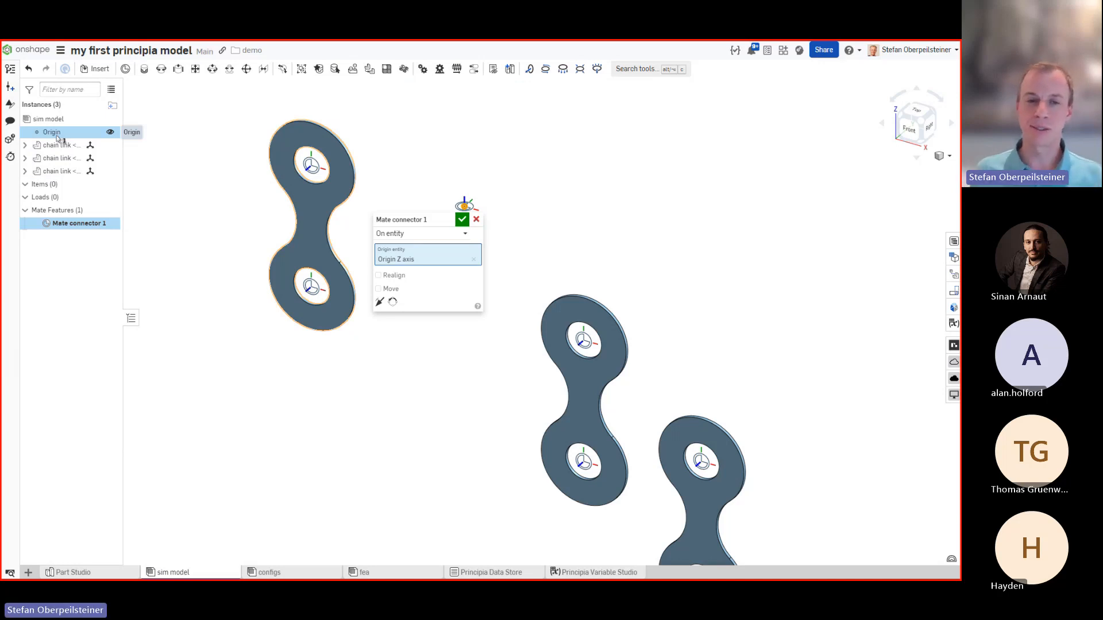
pyautogui.click(463, 221)
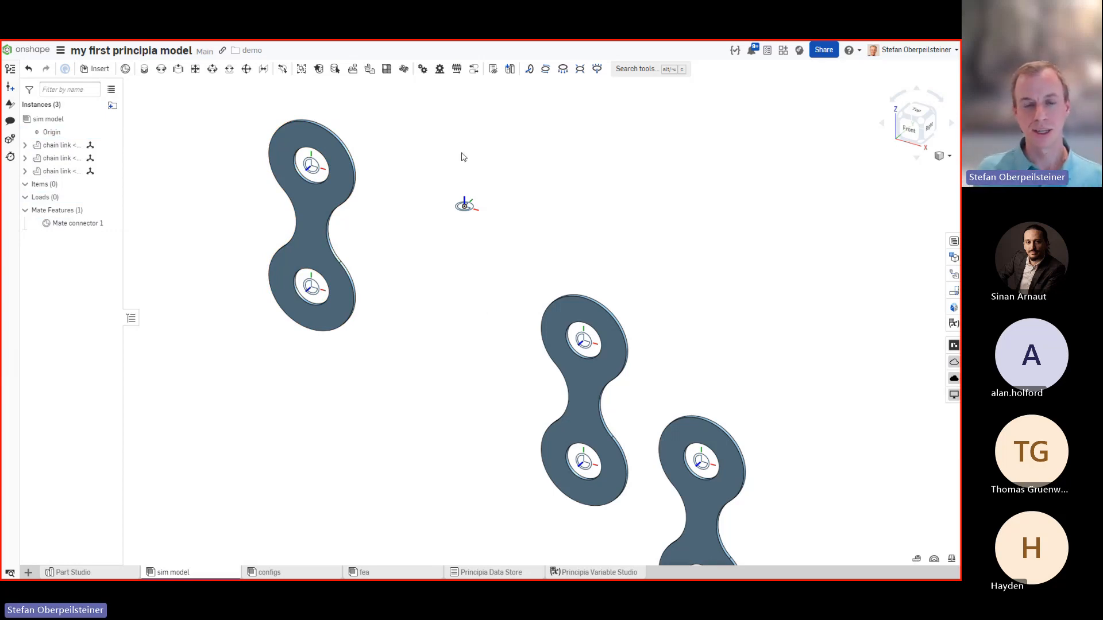
# Step: Rename the origin's mate connector, Mate connector 1, as "chain link 1 to world"
pyautogui.rightClick(79, 224)
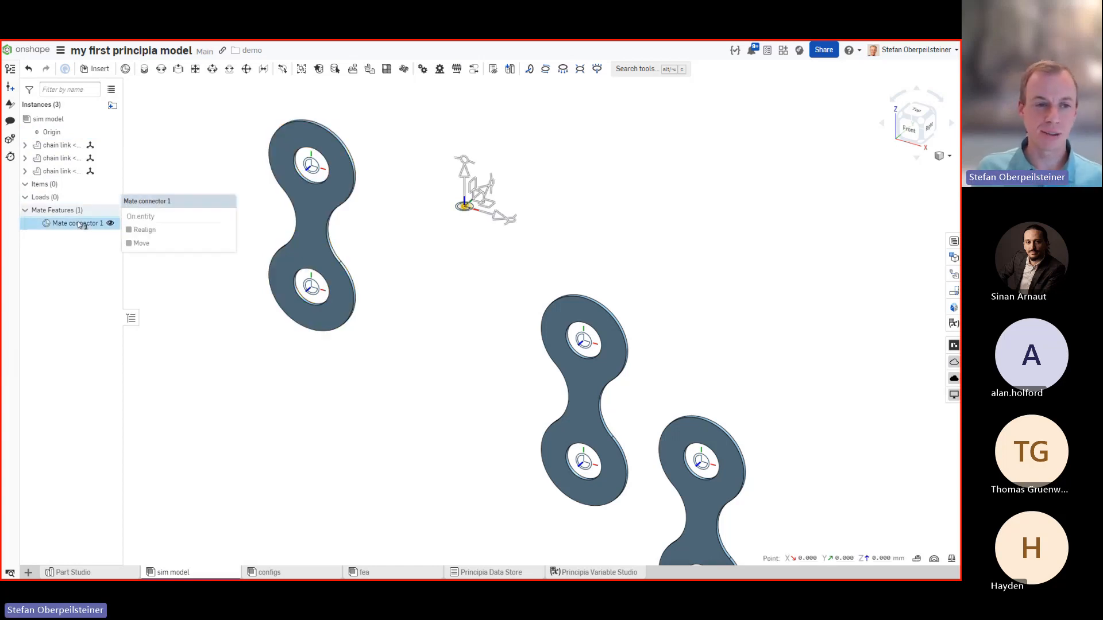
pyautogui.rightClick(80, 224)
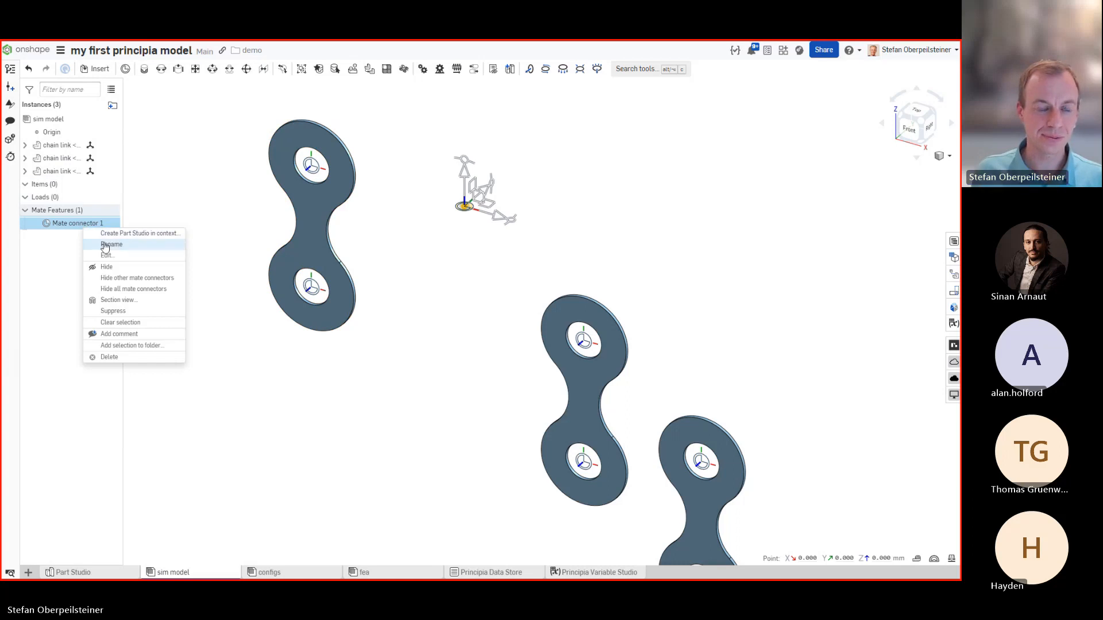
pyautogui.click(92, 245)
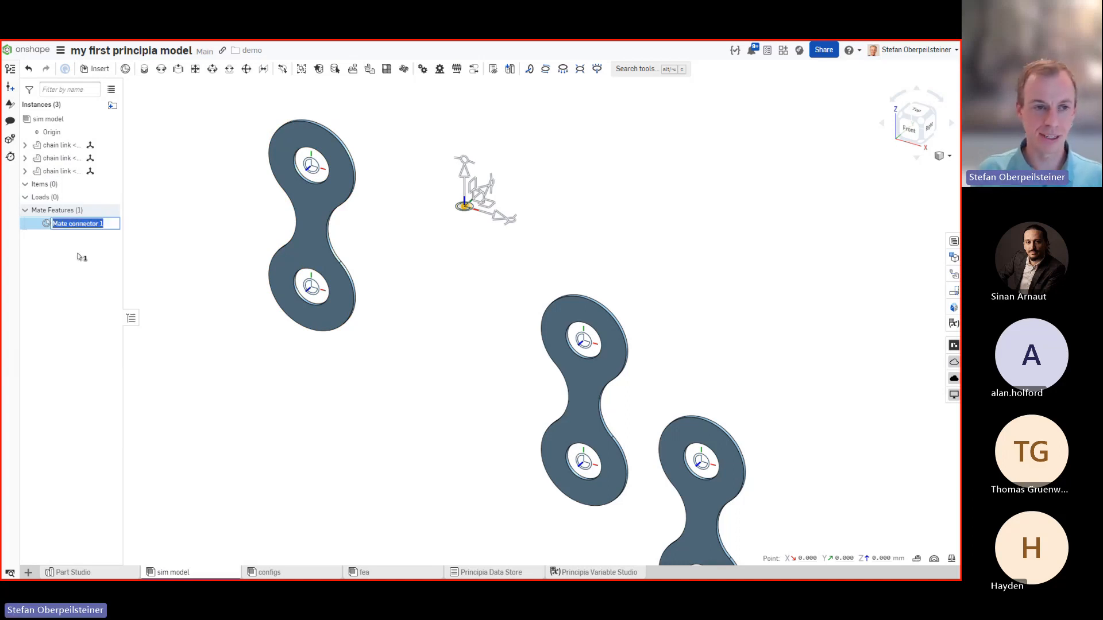
pyautogui.write('chani l')
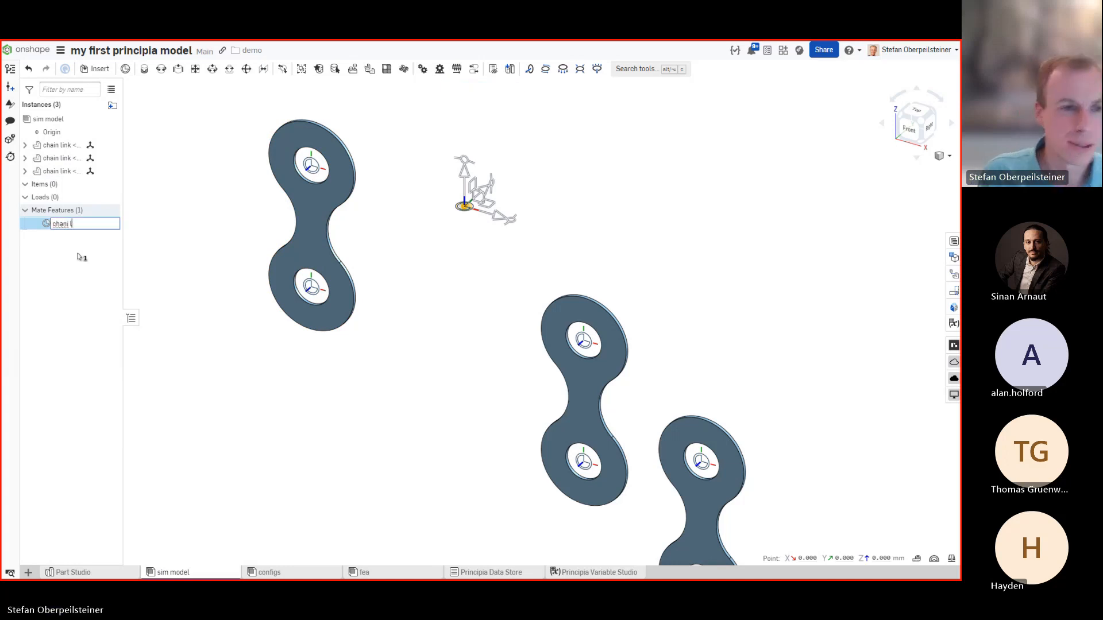
pyautogui.press('BackSpace')
pyautogui.press('BackSpace')
pyautogui.write('in link 1 to')
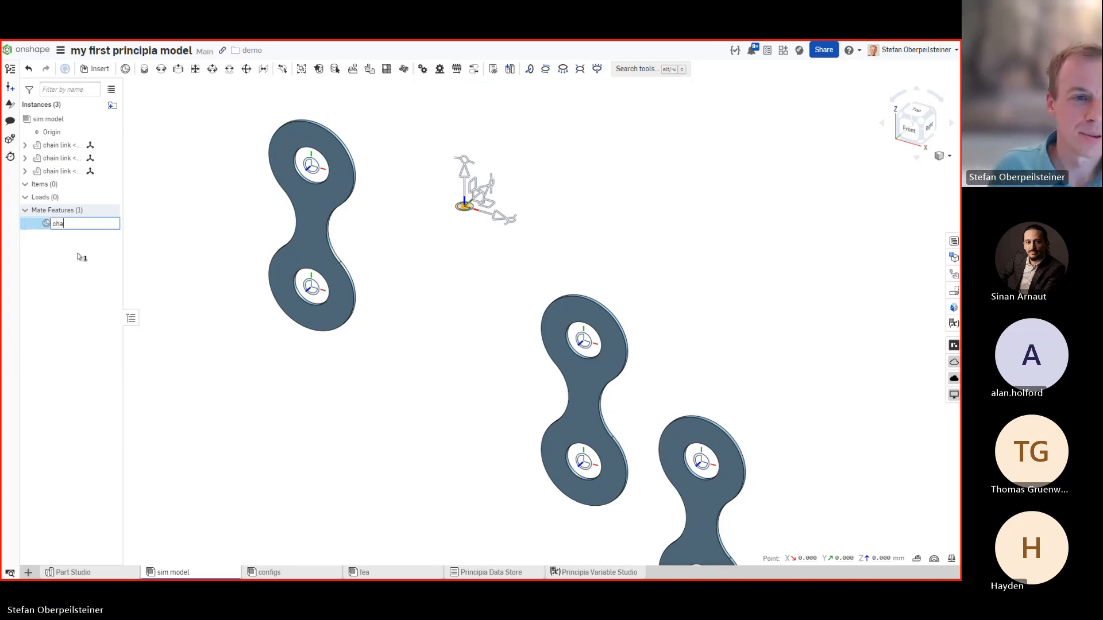
pyautogui.write(' world')
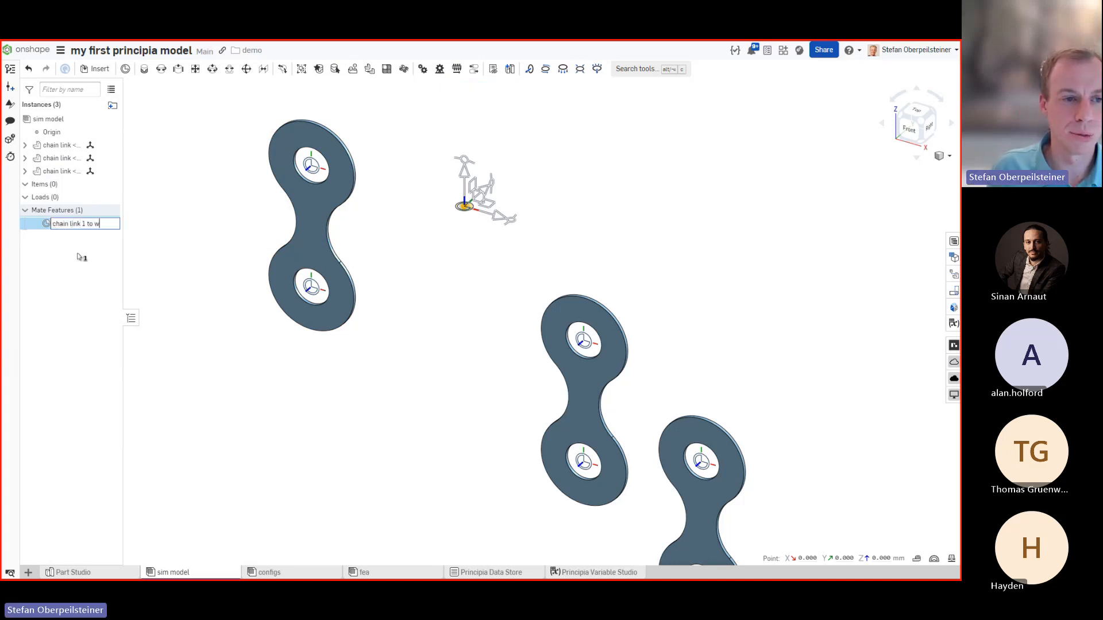
pyautogui.press('Return')
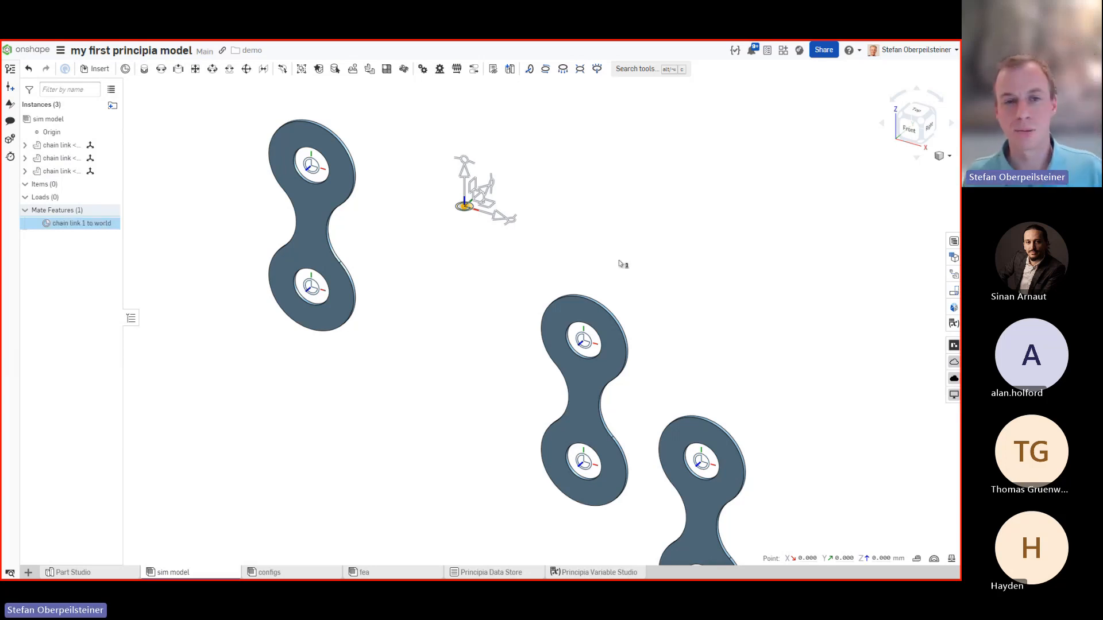
pyautogui.click(636, 229)
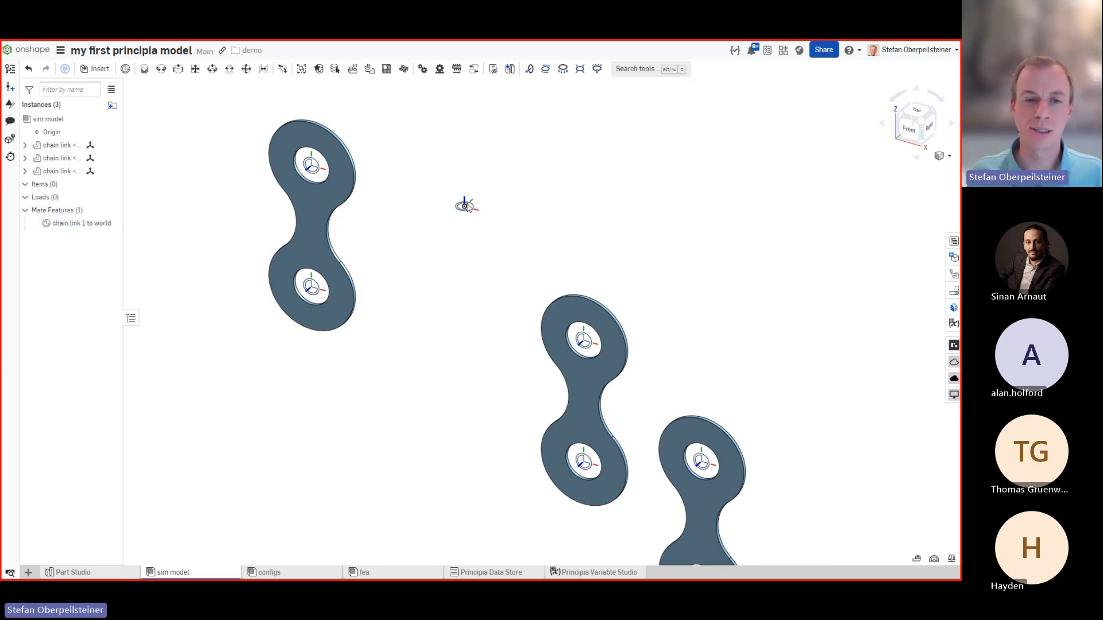
# Step: Enable Move for the "chain link 1 to world" mate connector and rotate it 90 deg about X
pyautogui.doubleClick(76, 224)
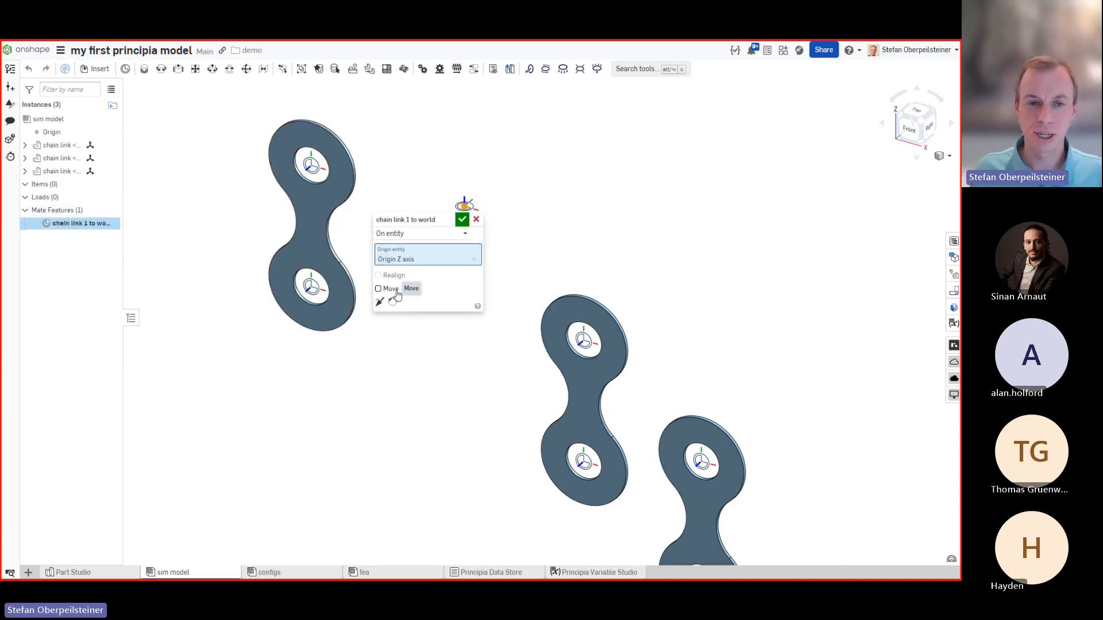
pyautogui.click(379, 289)
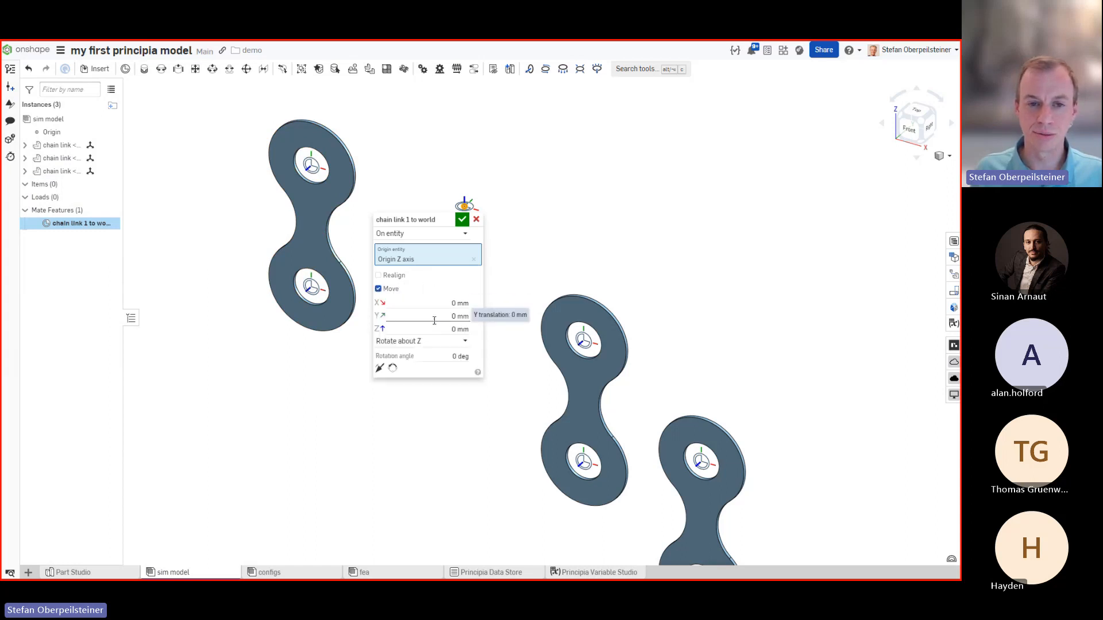
pyautogui.click(436, 341)
pyautogui.click(403, 357)
pyautogui.click(460, 357)
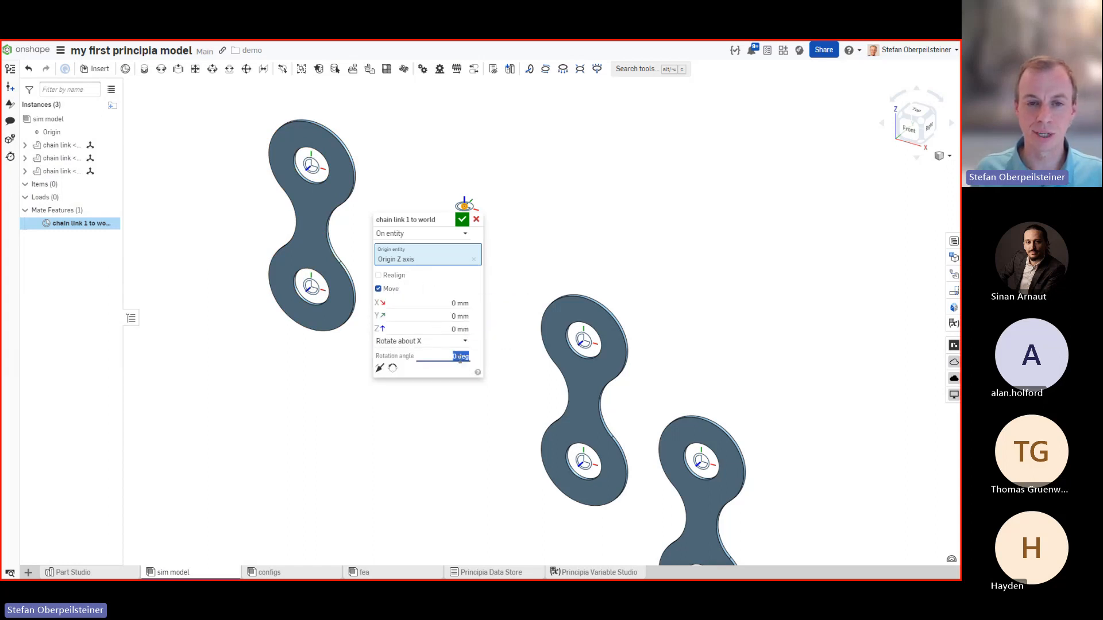
pyautogui.write('90')
pyautogui.press('Return')
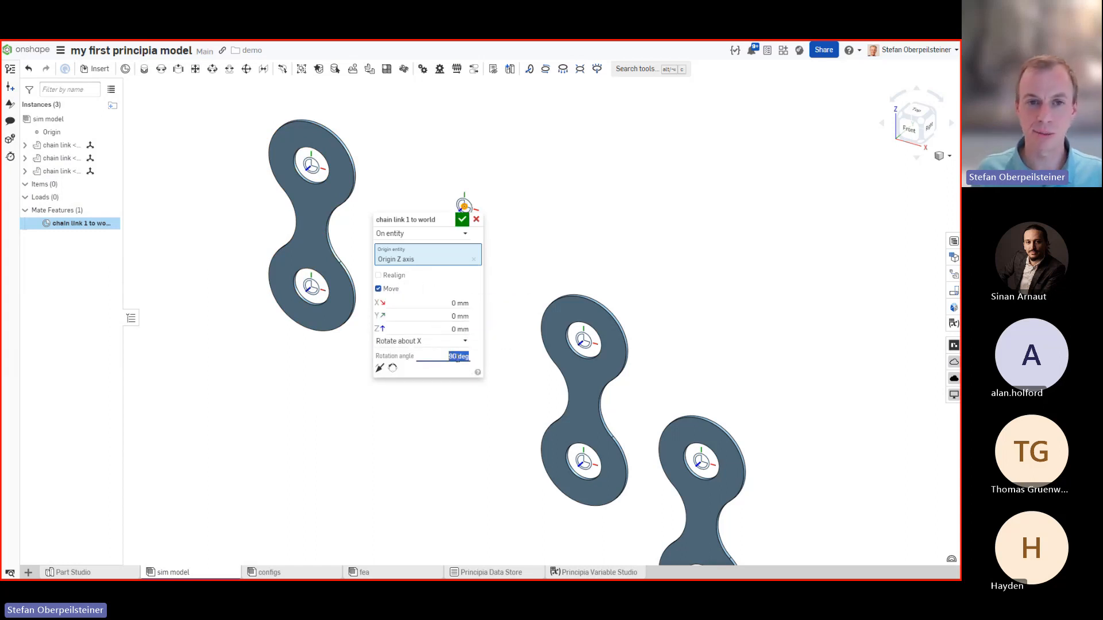
pyautogui.click(462, 220)
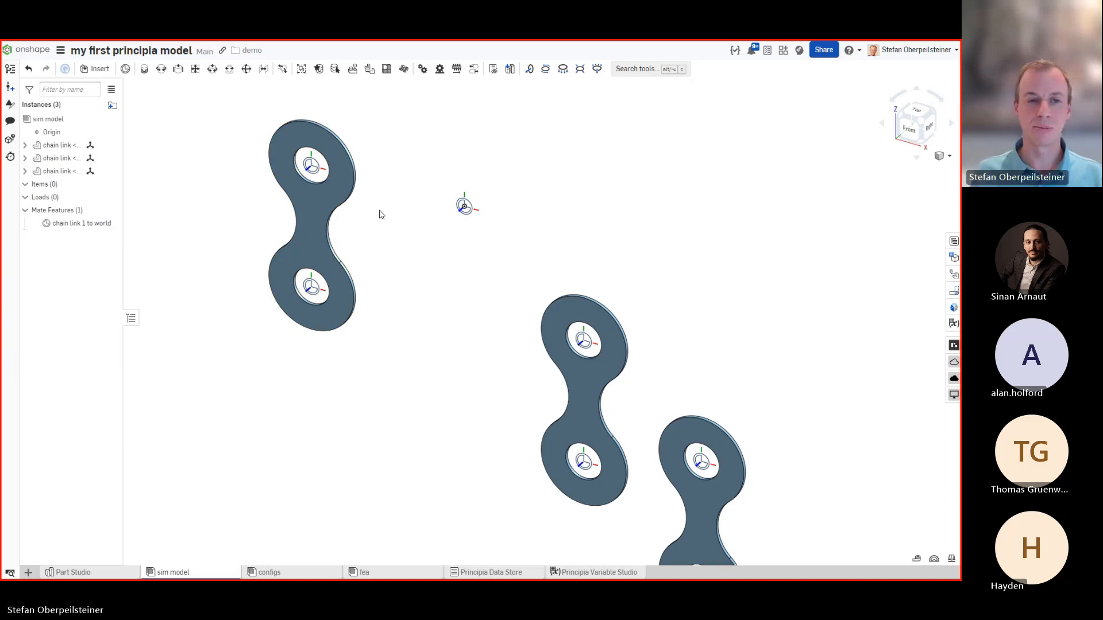
# Step: Add a revolute mate between the first link's "chain link upper" connector and "chain link 1 to world" at the origin
pyautogui.click(162, 69)
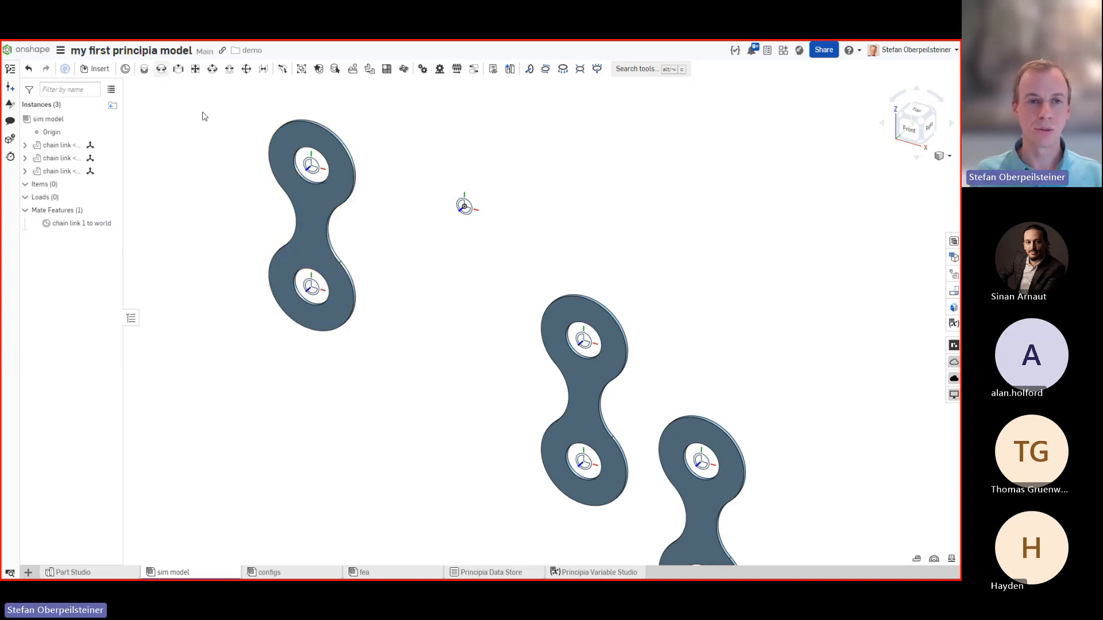
pyautogui.click(313, 166)
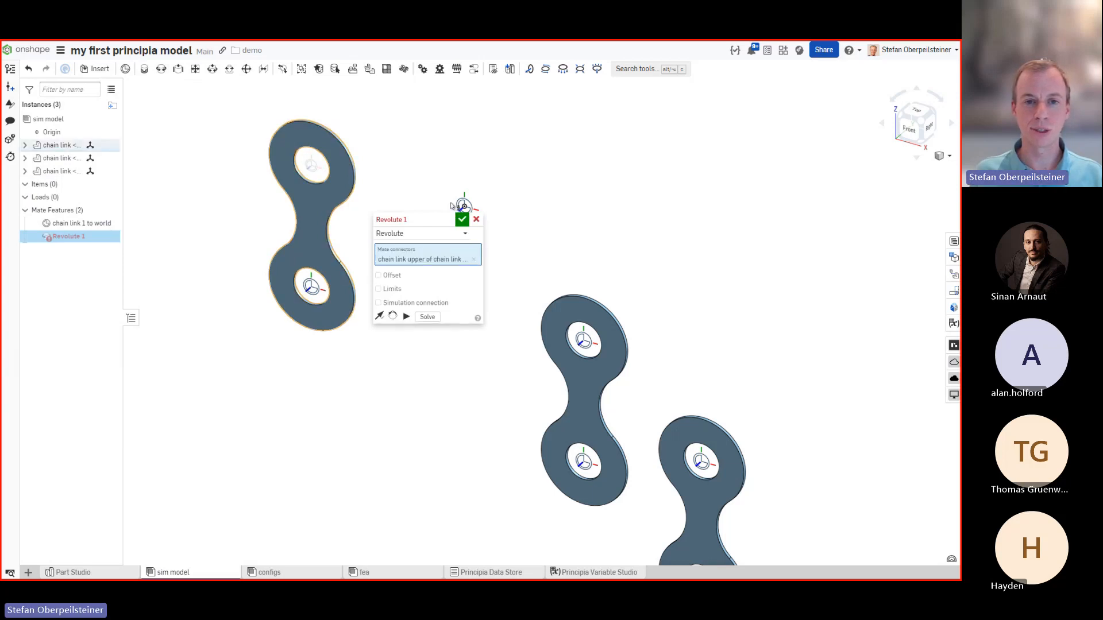
pyautogui.click(464, 205)
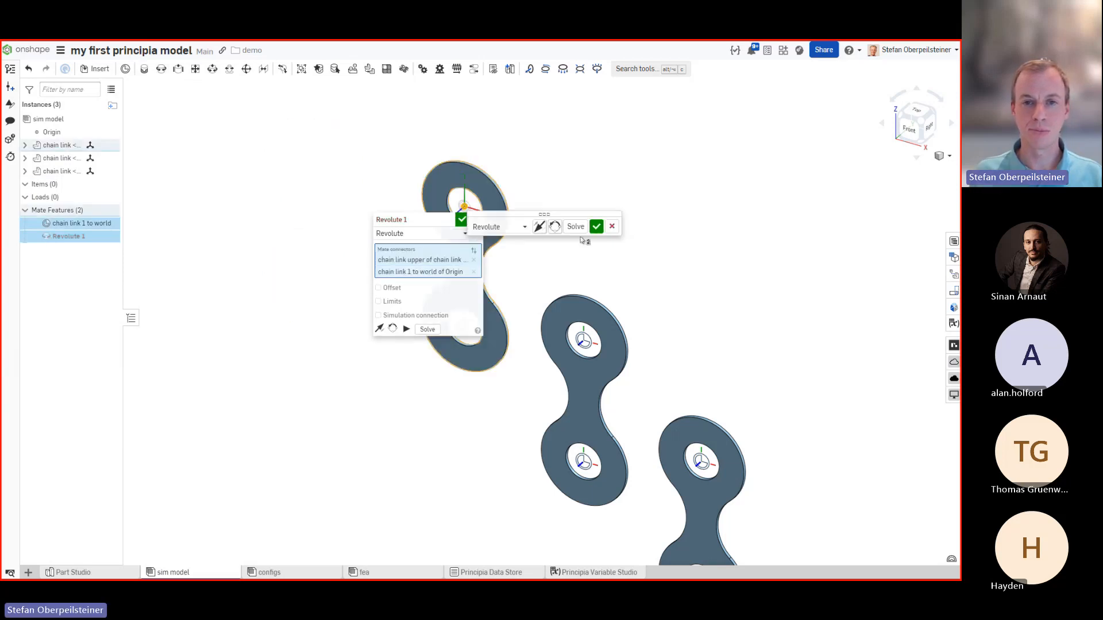
pyautogui.click(598, 224)
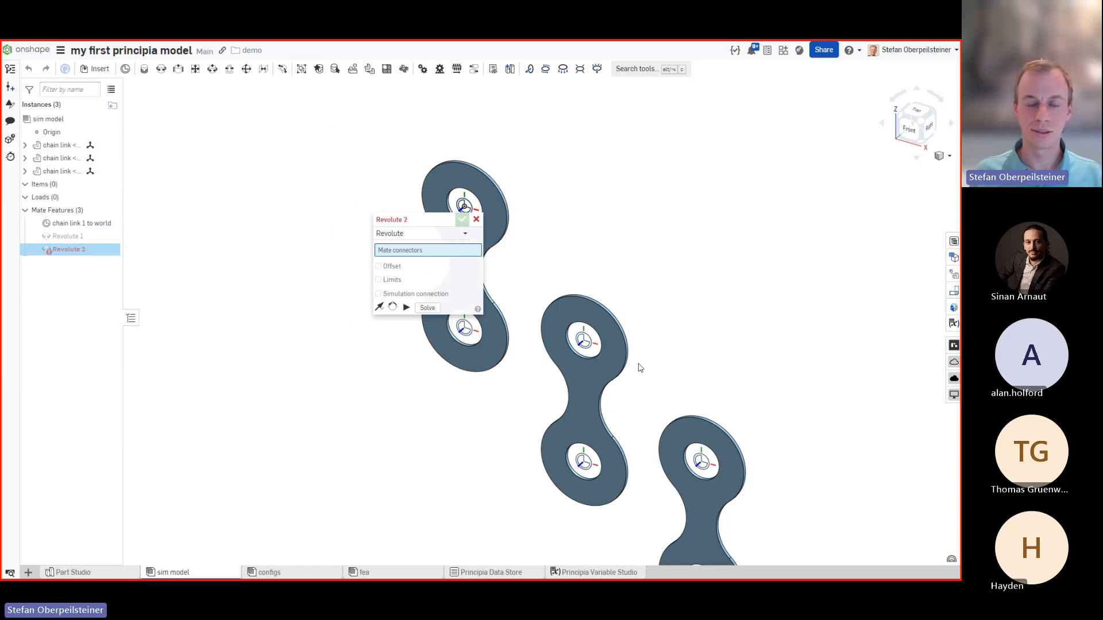
# Step: Add a revolute mate between the first link's lower connector and the second link's upper connector, flipping the mate axis
pyautogui.moveTo(638, 364); pyautogui.dragTo(363, 326, button='middle')
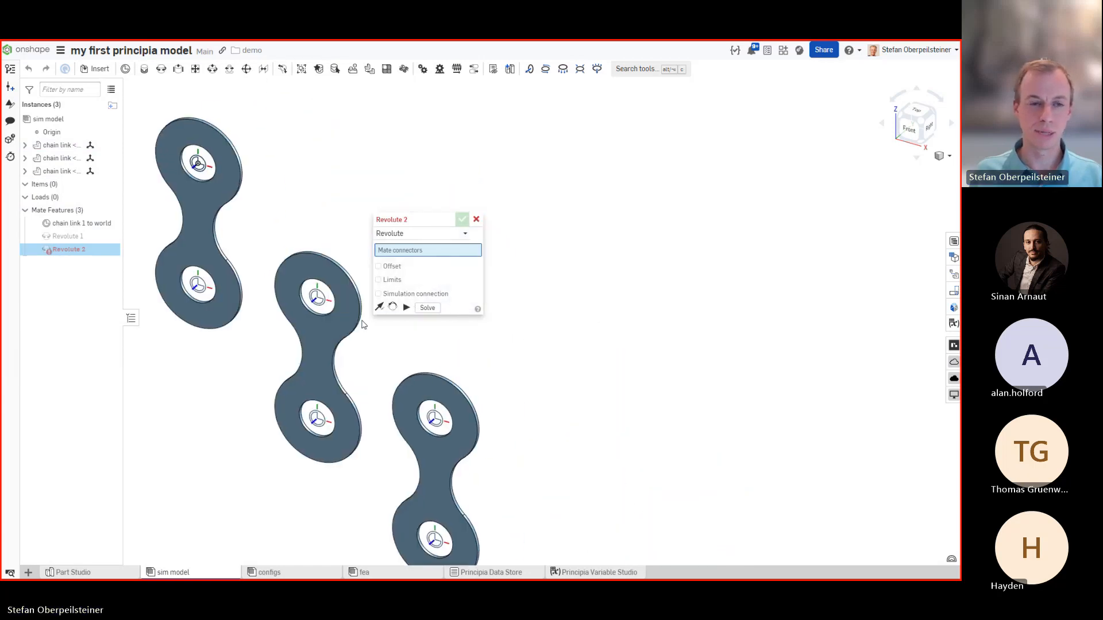
pyautogui.click(191, 292)
pyautogui.click(306, 306)
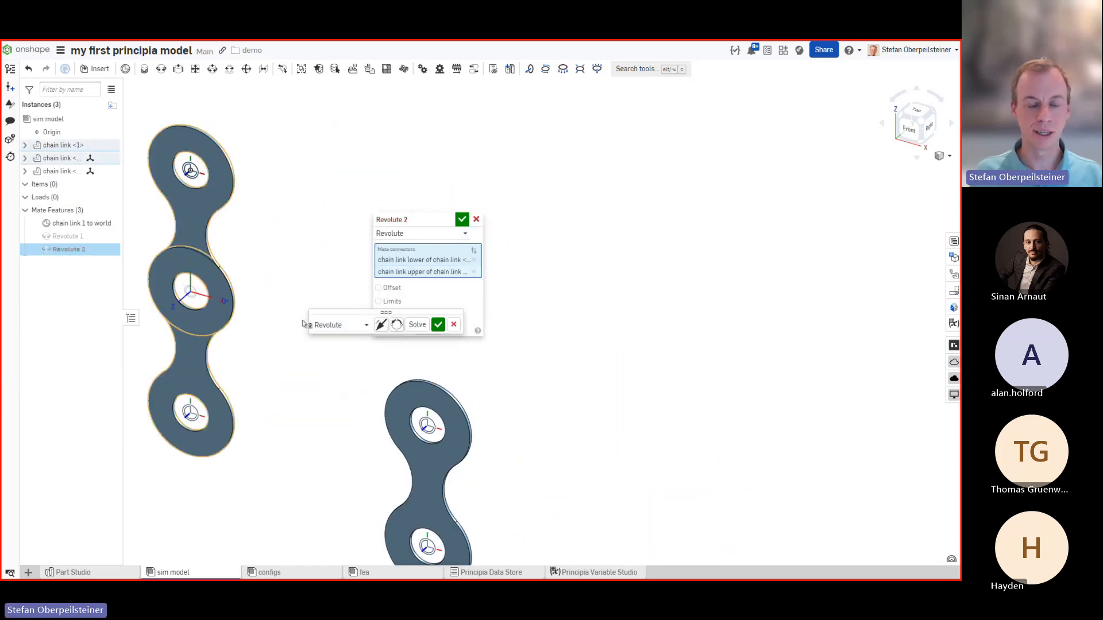
pyautogui.moveTo(263, 319); pyautogui.dragTo(242, 322, button='right')
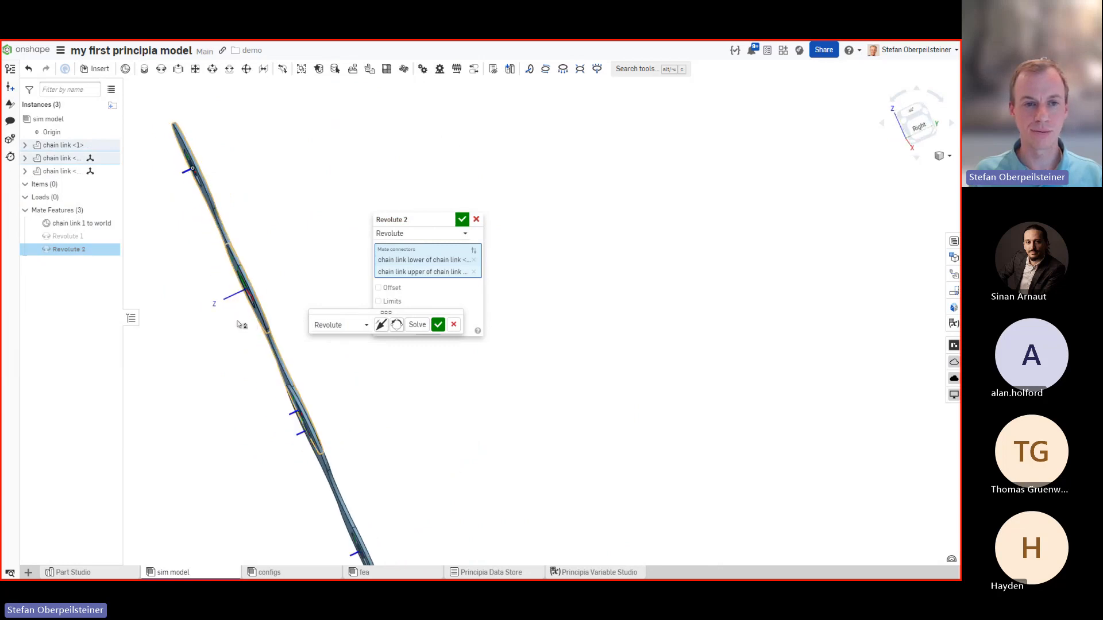
pyautogui.click(396, 324)
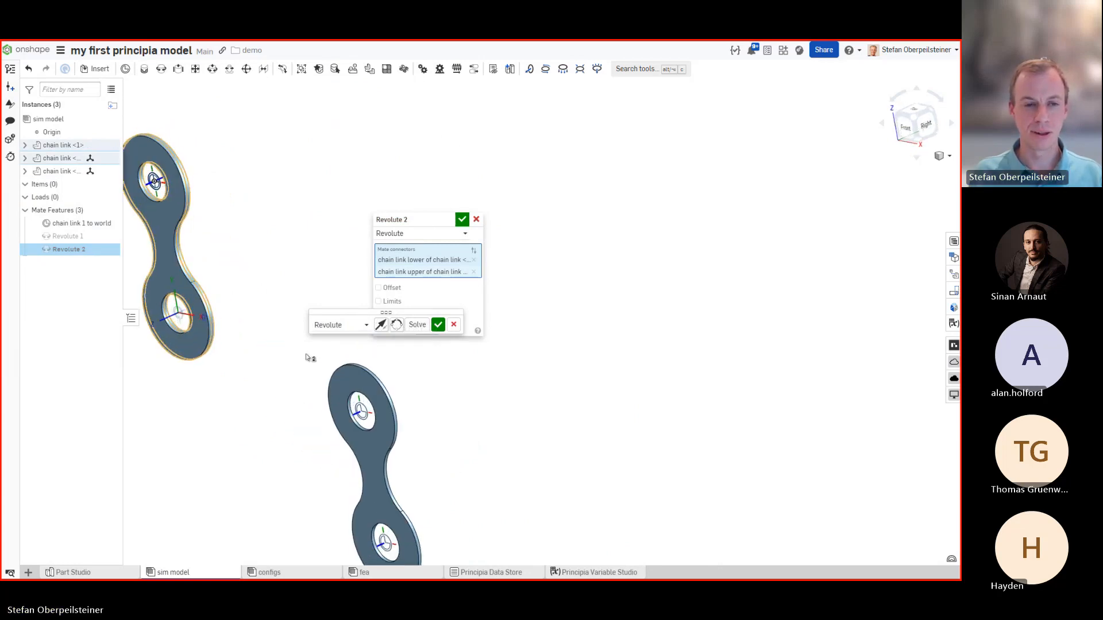
pyautogui.moveTo(311, 360); pyautogui.dragTo(393, 426, button='middle')
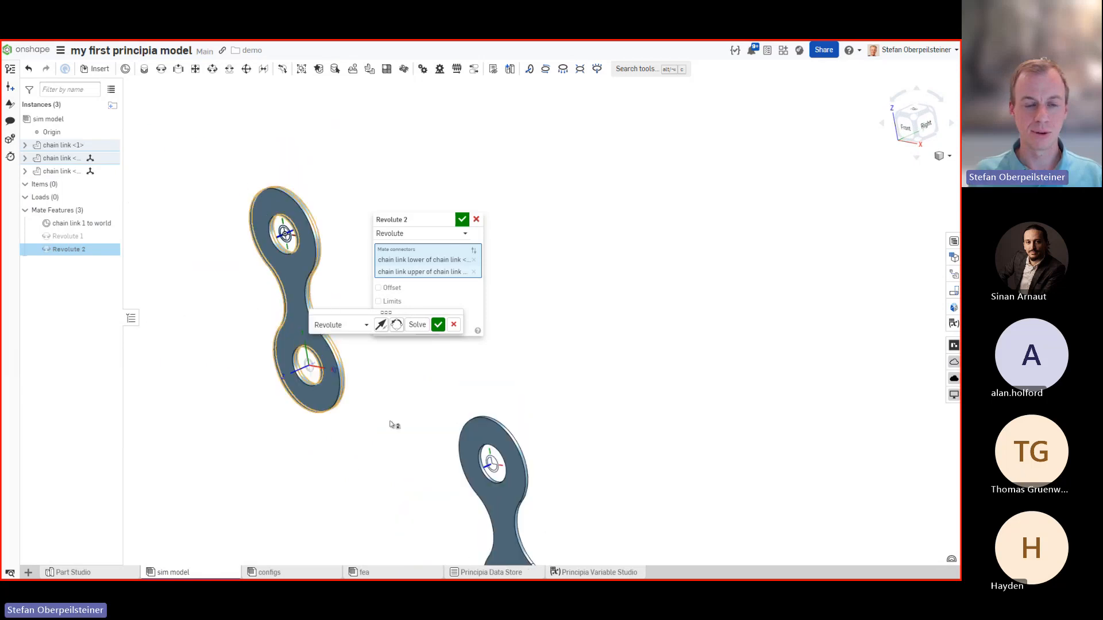
pyautogui.click(438, 324)
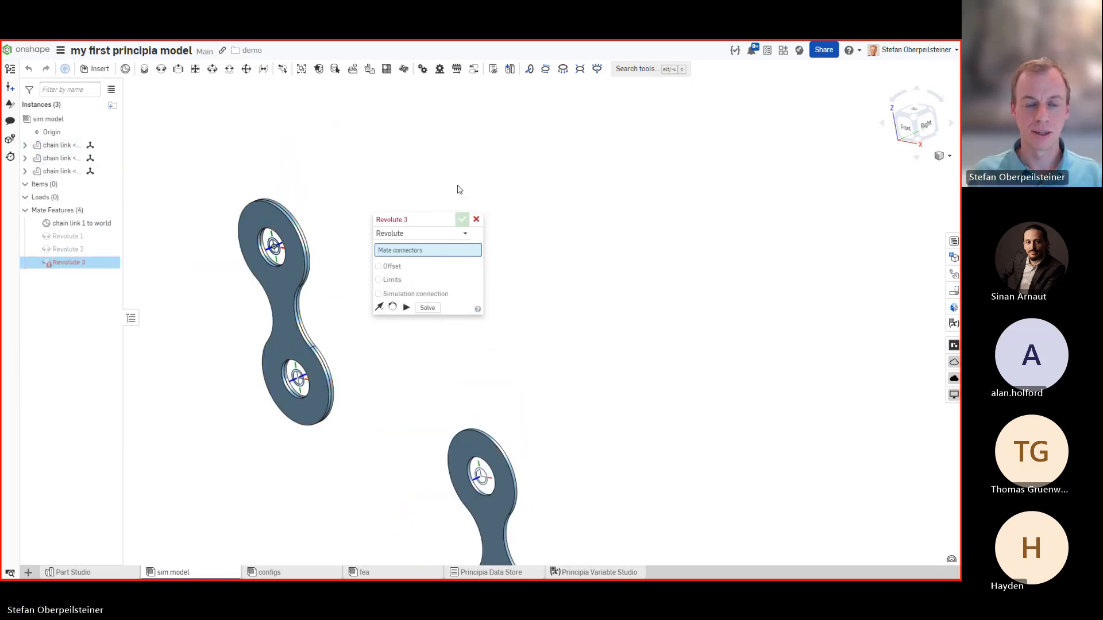
pyautogui.click(477, 220)
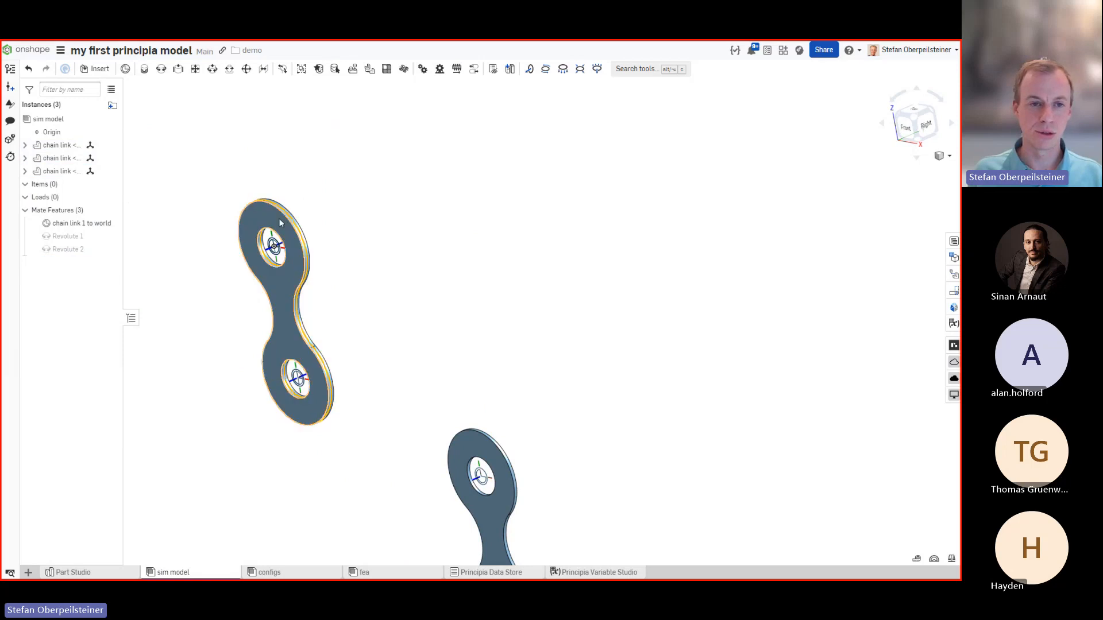
# Step: Swing the first and second chain links about their revolute mates so the chain unfolds toward the third link
pyautogui.moveTo(313, 311); pyautogui.dragTo(477, 339)
pyautogui.moveTo(274, 319); pyautogui.dragTo(328, 302)
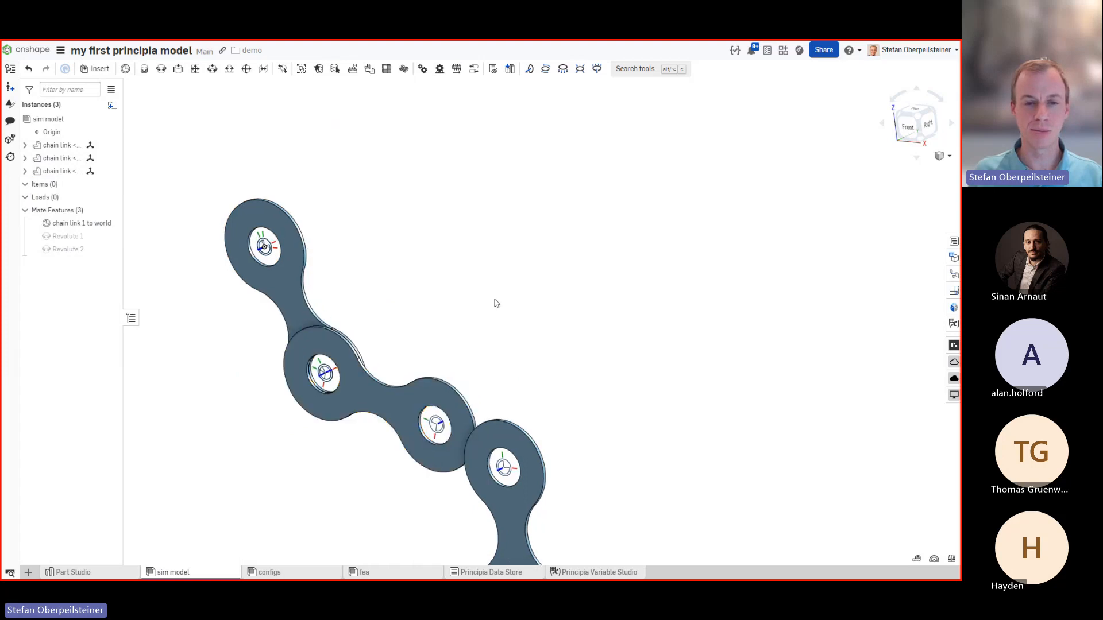
pyautogui.moveTo(494, 302)
pyautogui.mouseDown(button='right')
pyautogui.moveTo(484, 328)
pyautogui.moveTo(500, 318)
pyautogui.mouseUp(button='right')
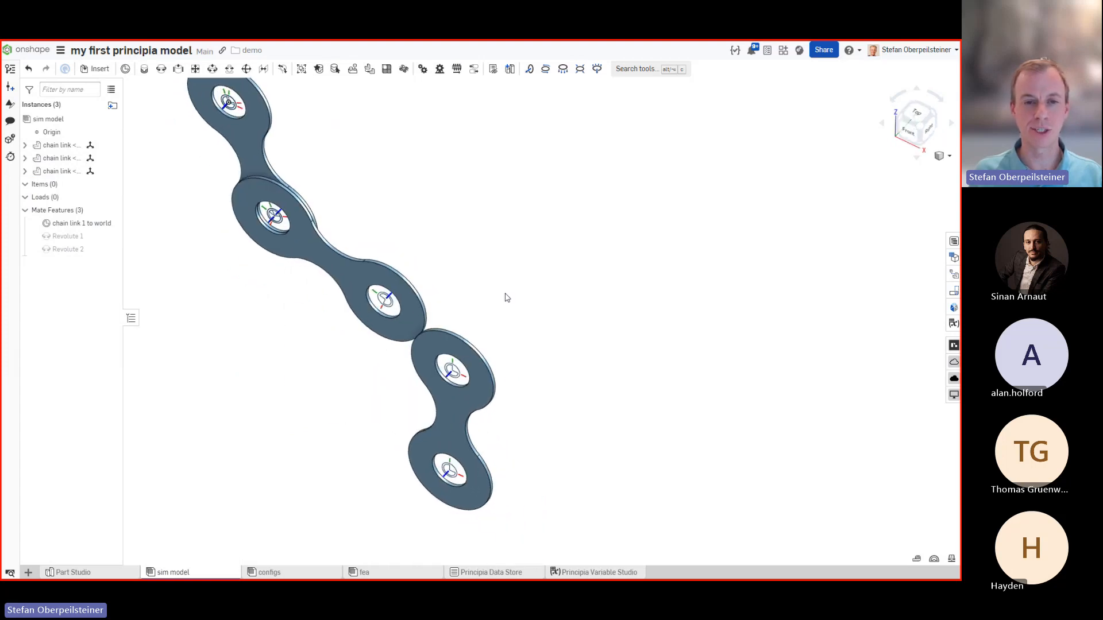
# Step: Add a revolute mate between the second link's lower connector and the third link's upper connector
pyautogui.click(161, 70)
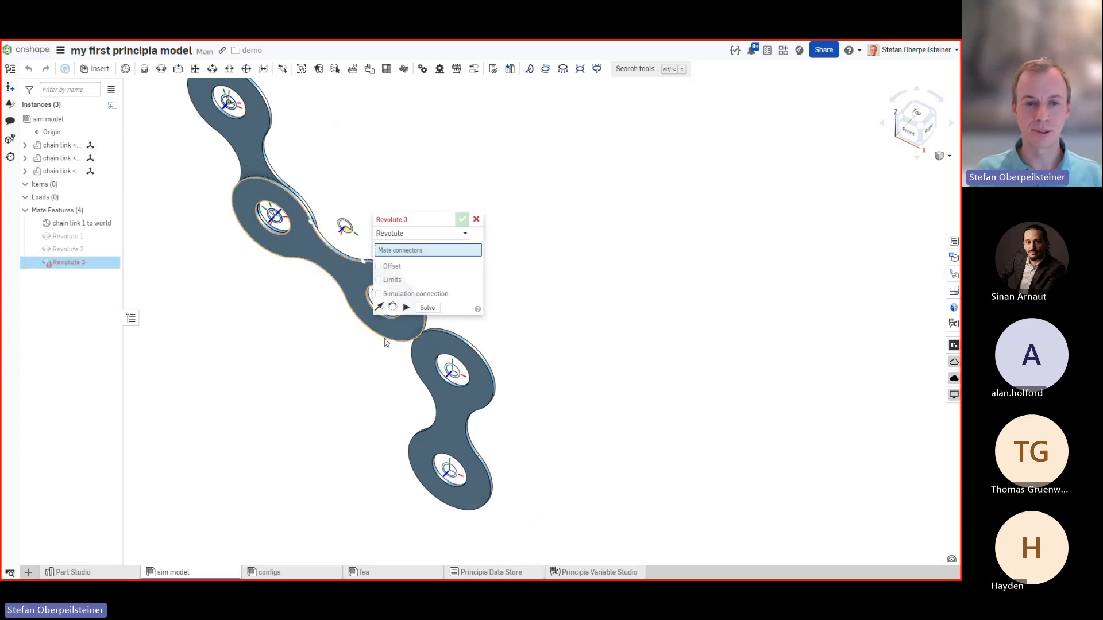
pyautogui.moveTo(391, 302); pyautogui.dragTo(339, 345, button='middle')
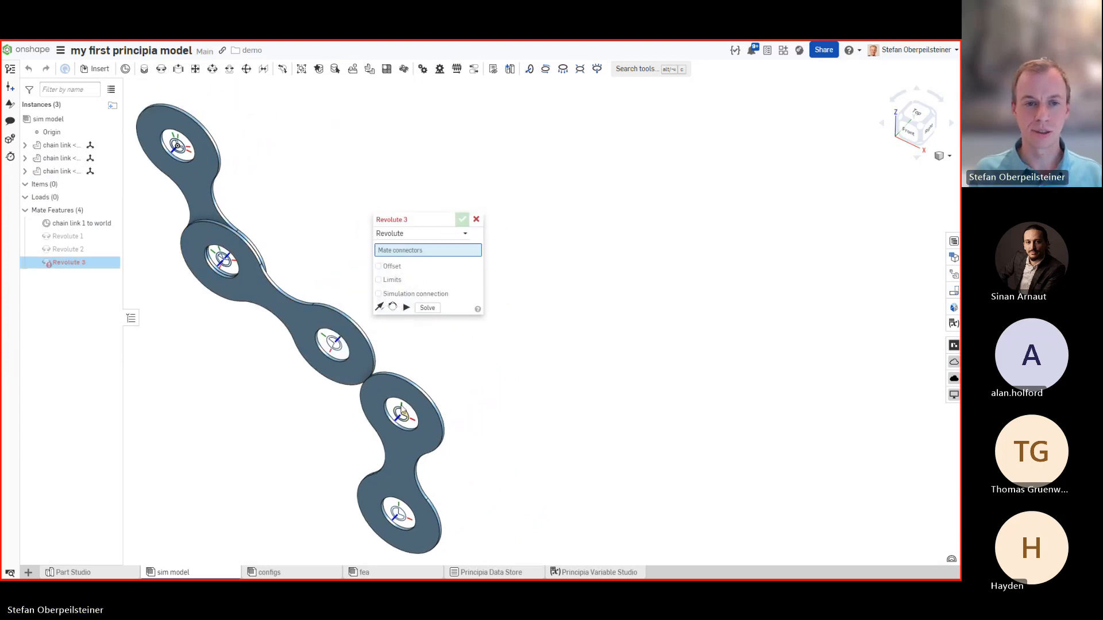
pyautogui.click(339, 345)
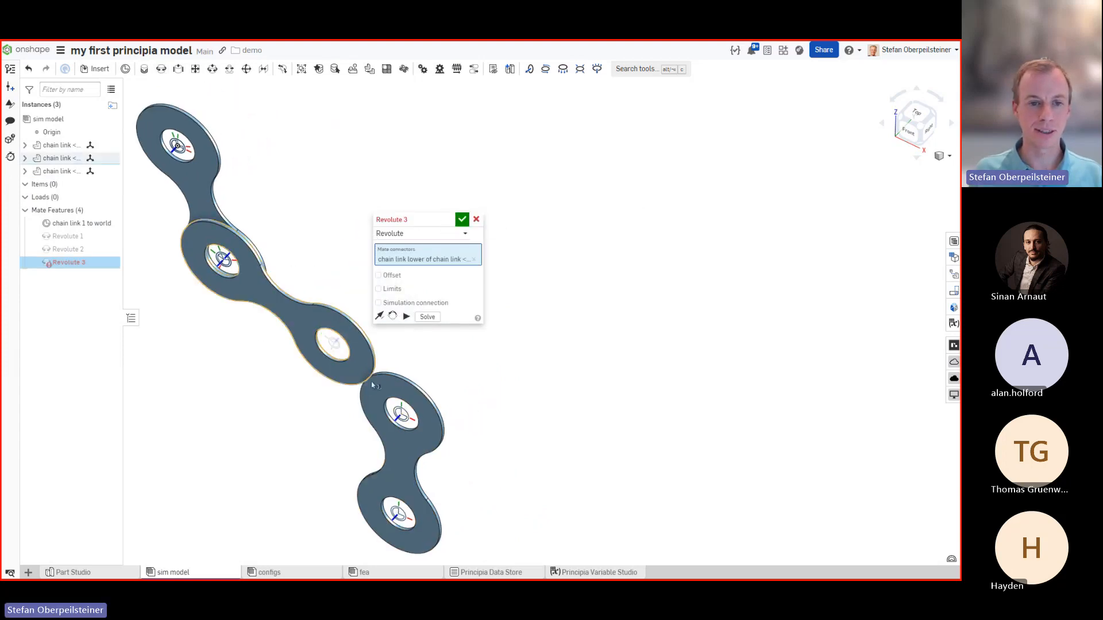
pyautogui.click(401, 416)
pyautogui.click(463, 219)
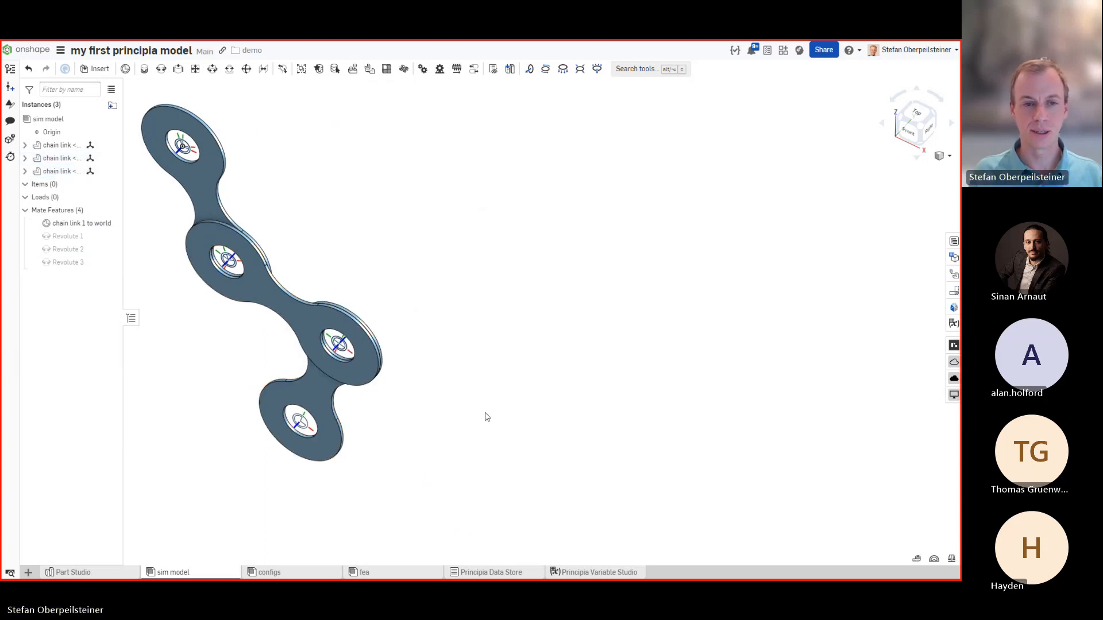
# Step: Swing the third chain link outward about its revolute mate so the chain unfolds, and shift the first link slightly
pyautogui.hotkey('shift', '1')
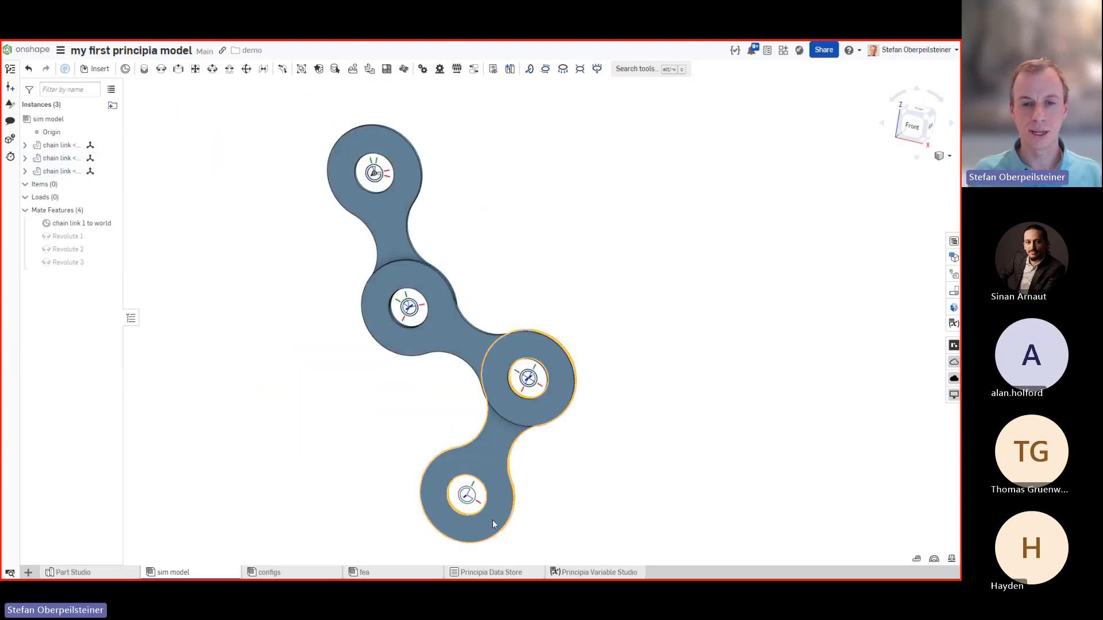
pyautogui.moveTo(493, 524); pyautogui.dragTo(661, 428)
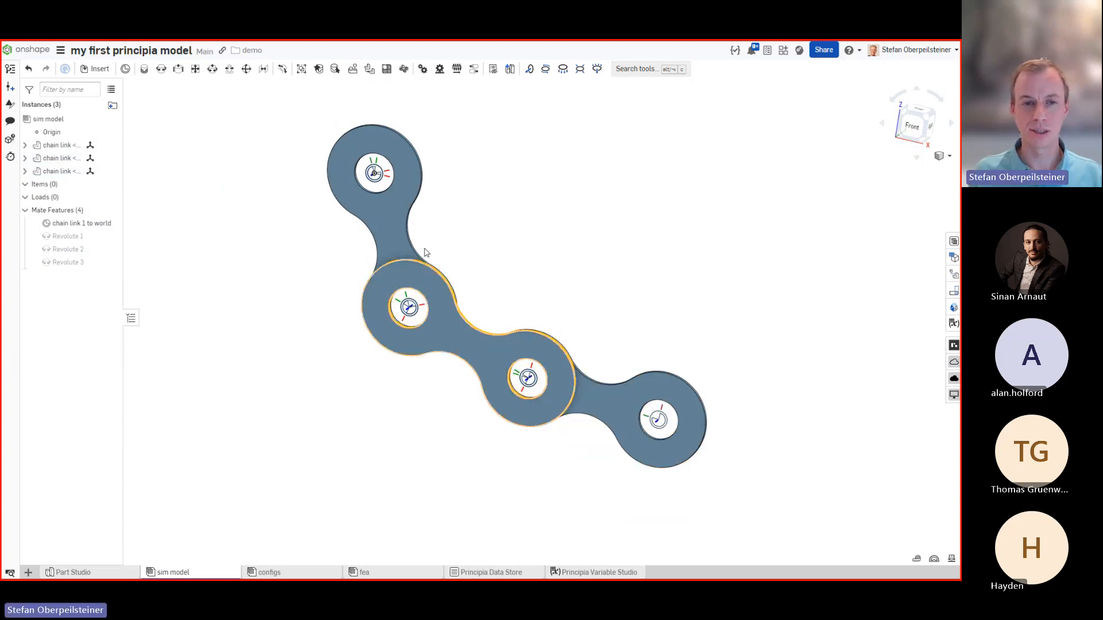
pyautogui.moveTo(438, 239)
pyautogui.mouseDown()
pyautogui.moveTo(402, 260)
pyautogui.moveTo(448, 258)
pyautogui.moveTo(445, 248)
pyautogui.mouseUp()
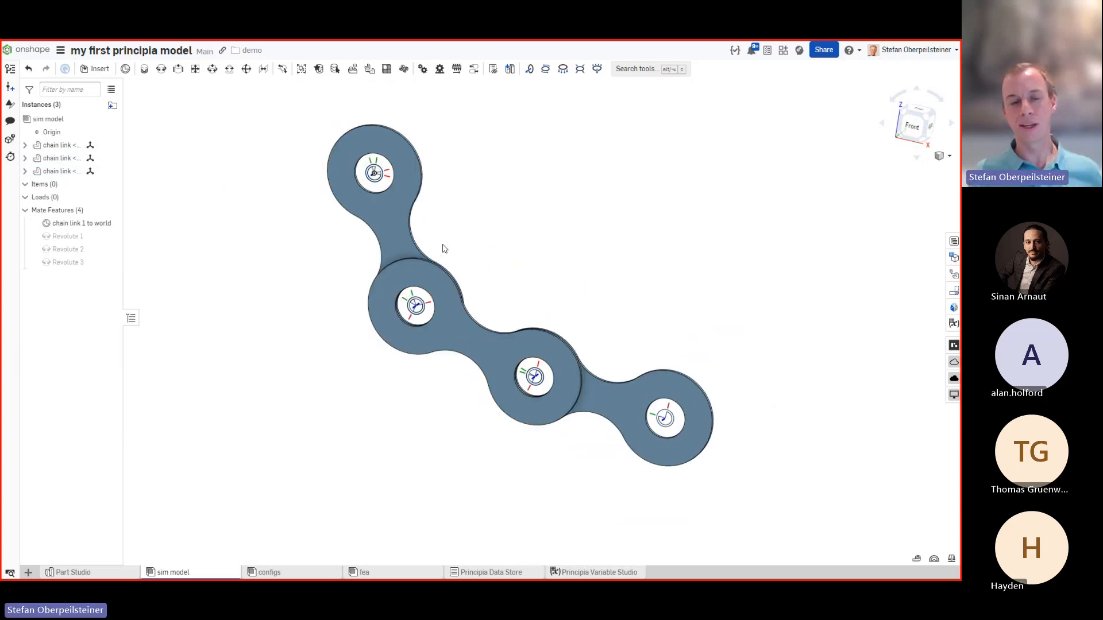
pyautogui.moveTo(473, 224); pyautogui.dragTo(517, 302, button='right')
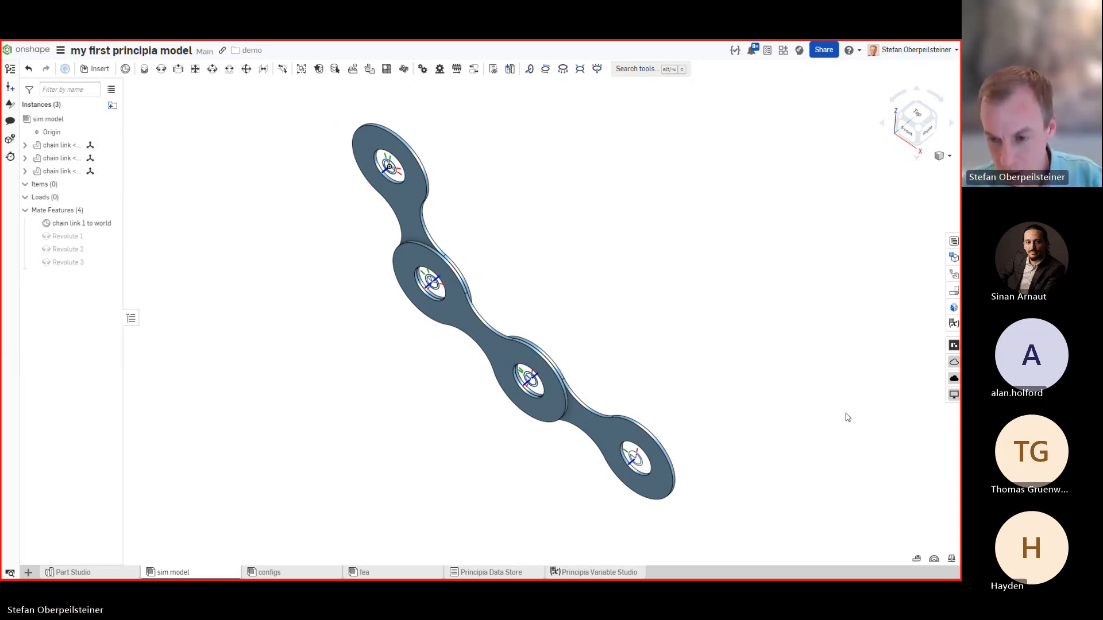
pyautogui.press('F11')
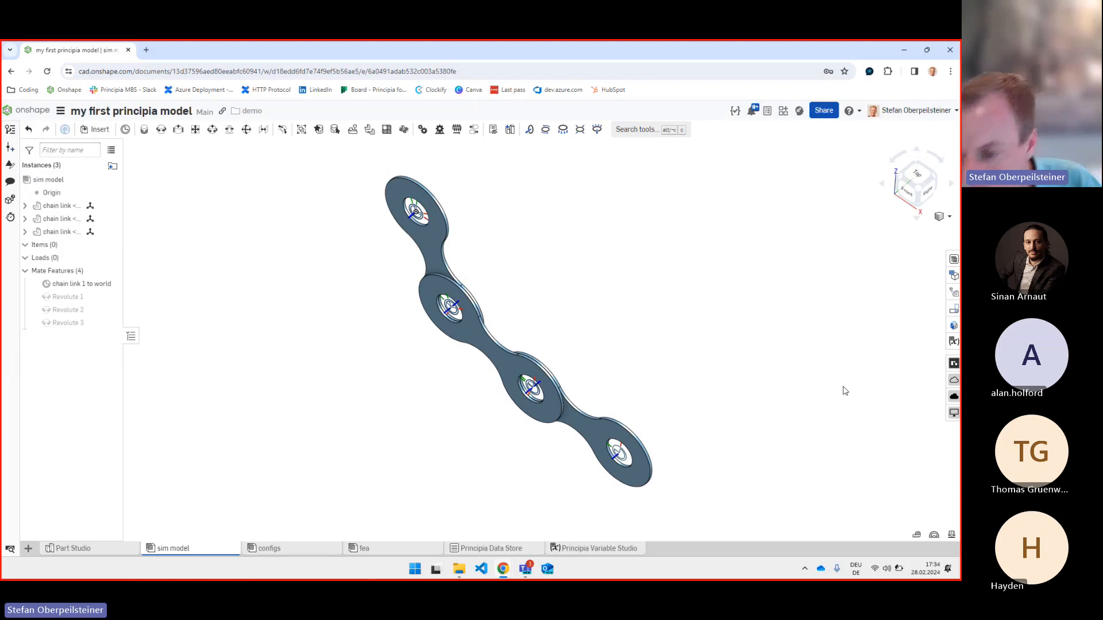
pyautogui.press('F11')
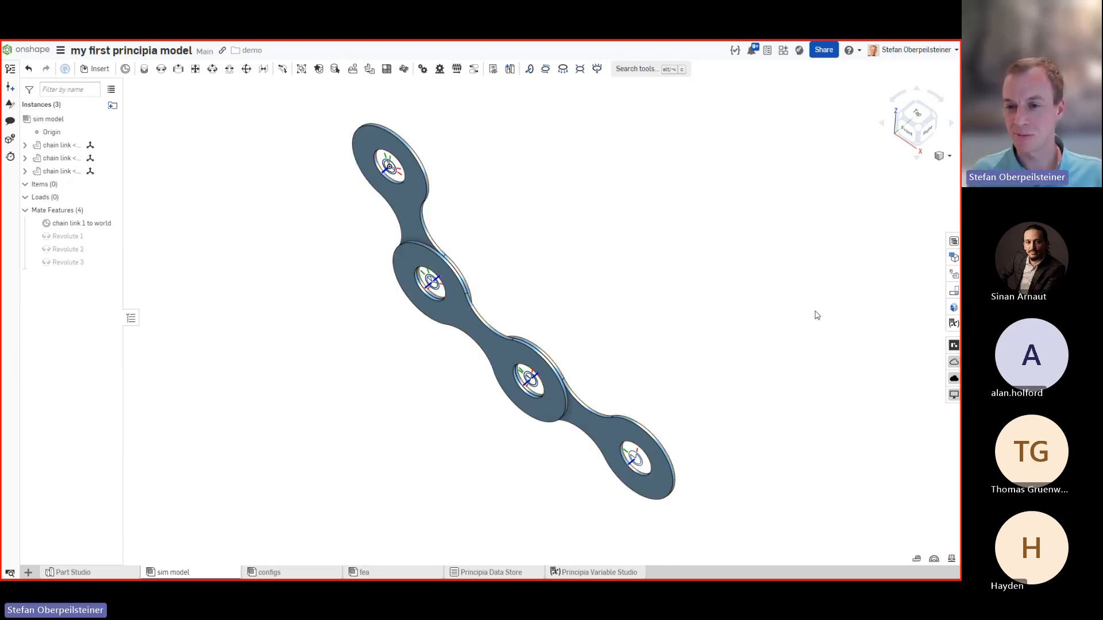
# Step: Open the Principia simulation modeler and examine the mass and material properties of the chain link <1> body
pyautogui.click(954, 345)
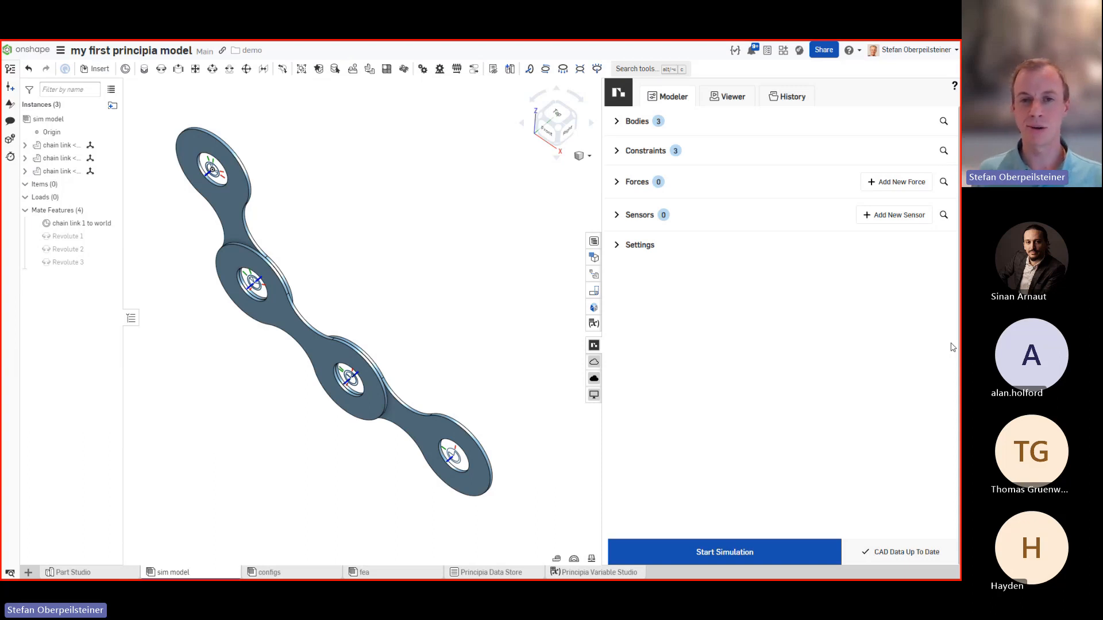
pyautogui.click(617, 121)
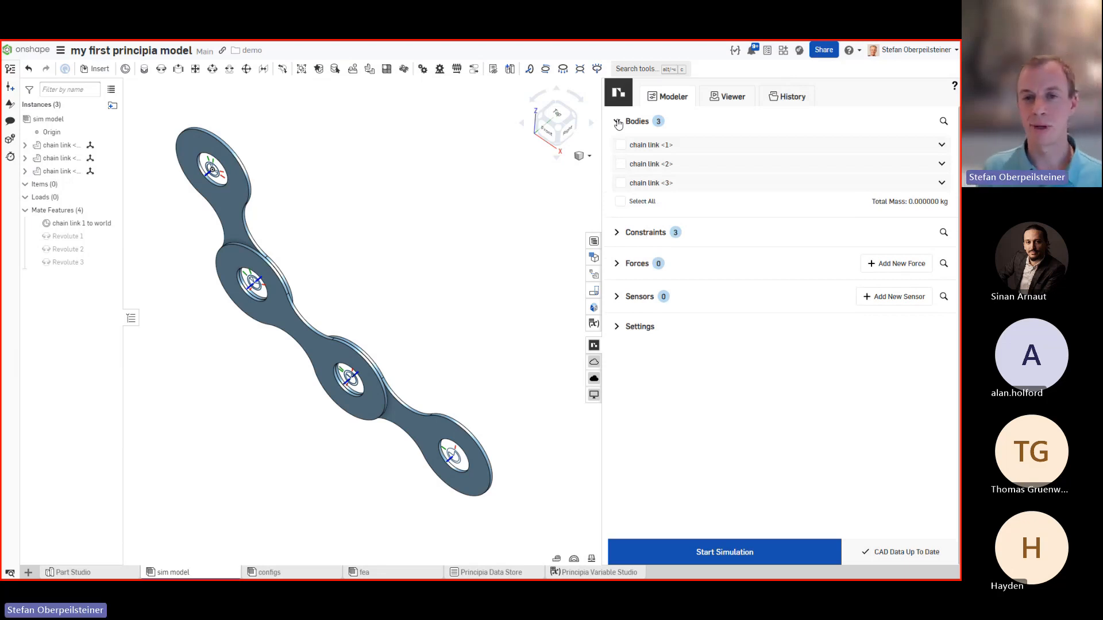
pyautogui.click(942, 148)
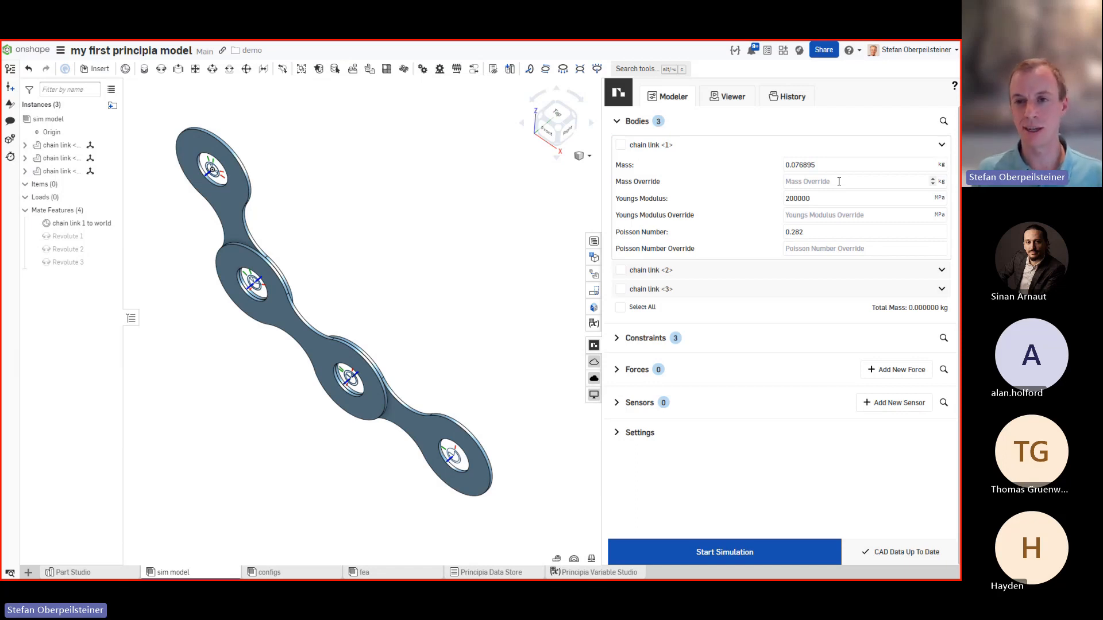
pyautogui.click(941, 146)
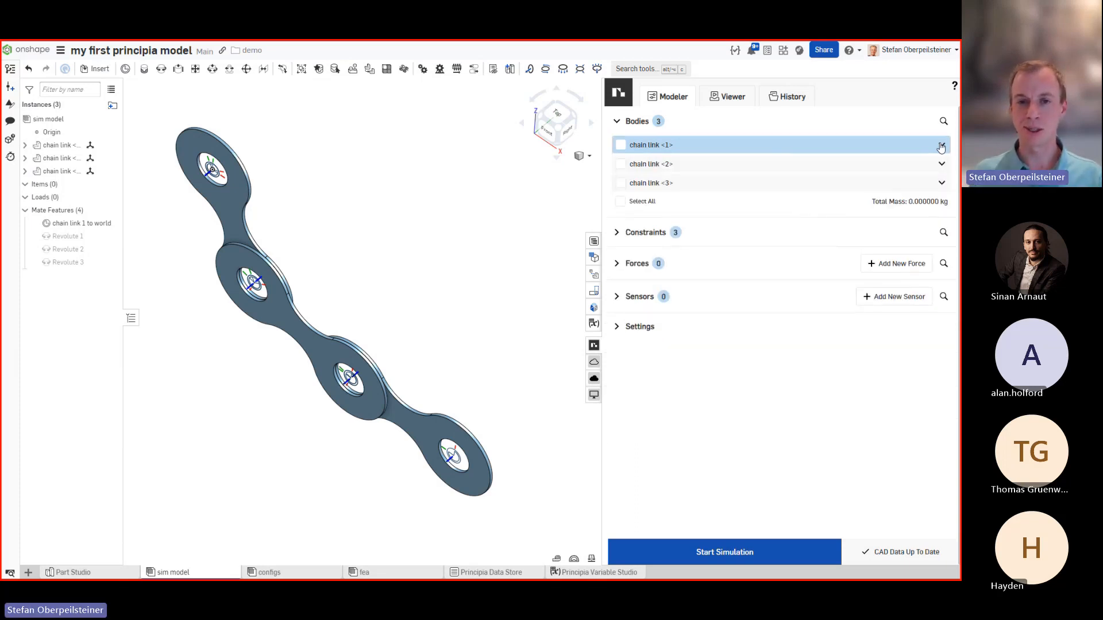
pyautogui.click(617, 121)
# Step: List the simulation constraints and swing the chain links slightly about their revolute mates
pyautogui.click(618, 151)
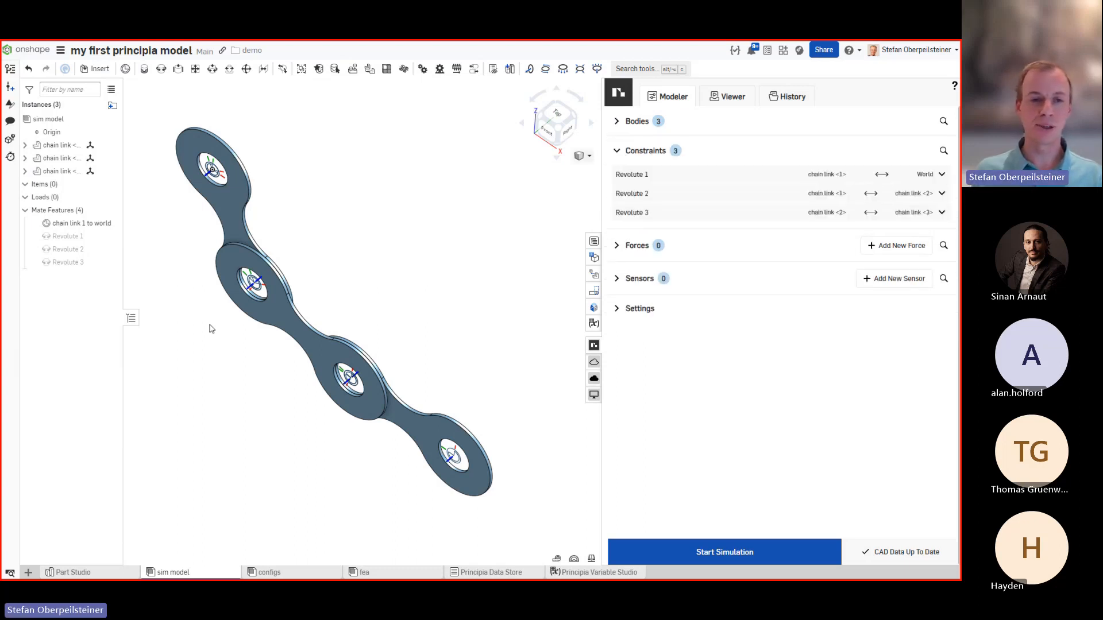
pyautogui.moveTo(328, 418)
pyautogui.mouseDown(button='right')
pyautogui.moveTo(349, 406)
pyautogui.moveTo(320, 414)
pyautogui.moveTo(318, 402)
pyautogui.mouseUp(button='right')
pyautogui.moveTo(308, 325)
pyautogui.mouseDown()
pyautogui.moveTo(314, 360)
pyautogui.moveTo(319, 332)
pyautogui.mouseUp()
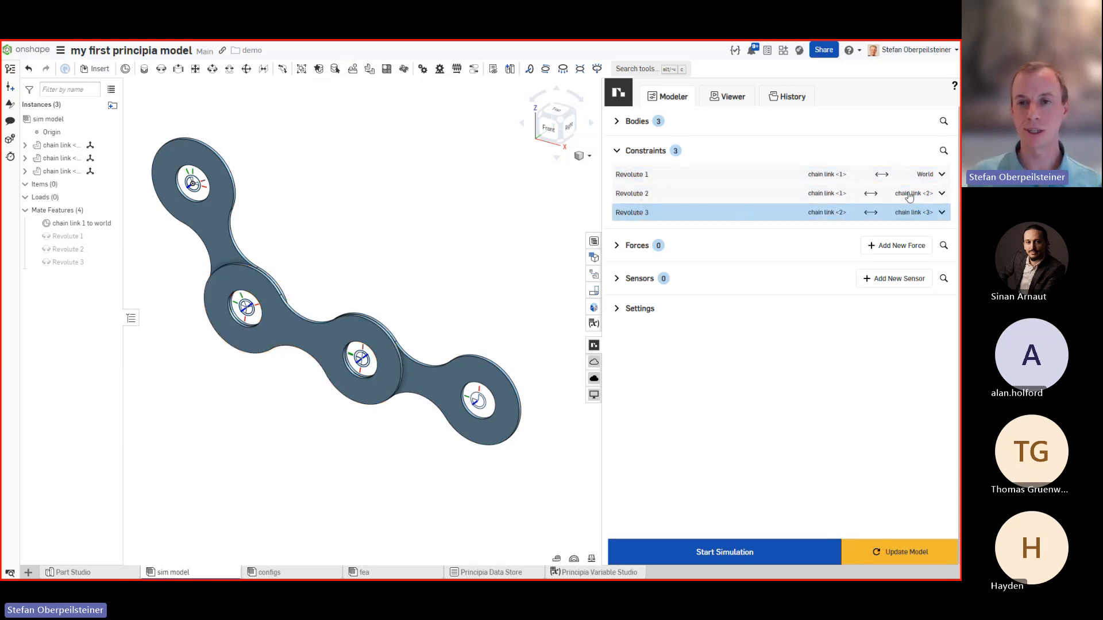
# Step: Try releasing the AY degree of freedom in the Revolute 1 constraint, and reset its degrees of freedom
pyautogui.click(940, 179)
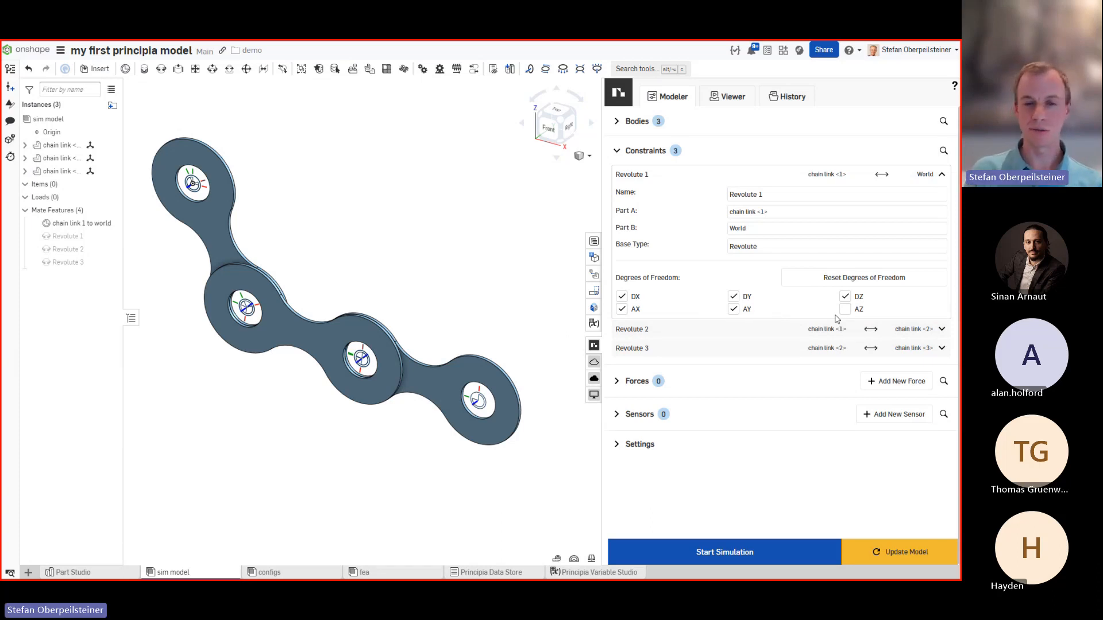
pyautogui.click(734, 310)
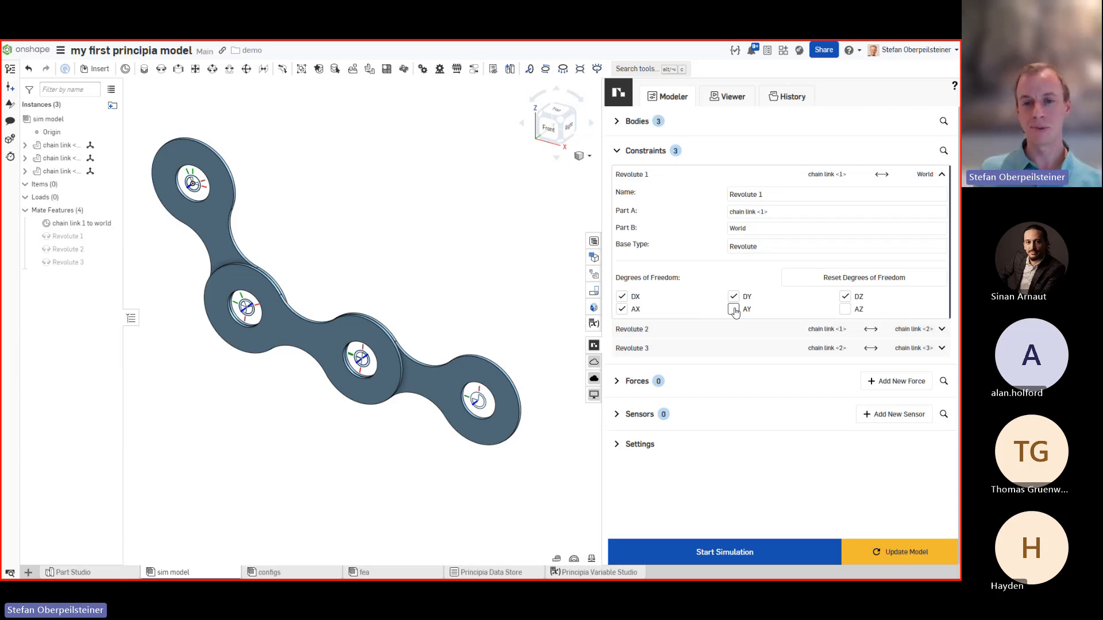
pyautogui.click(734, 309)
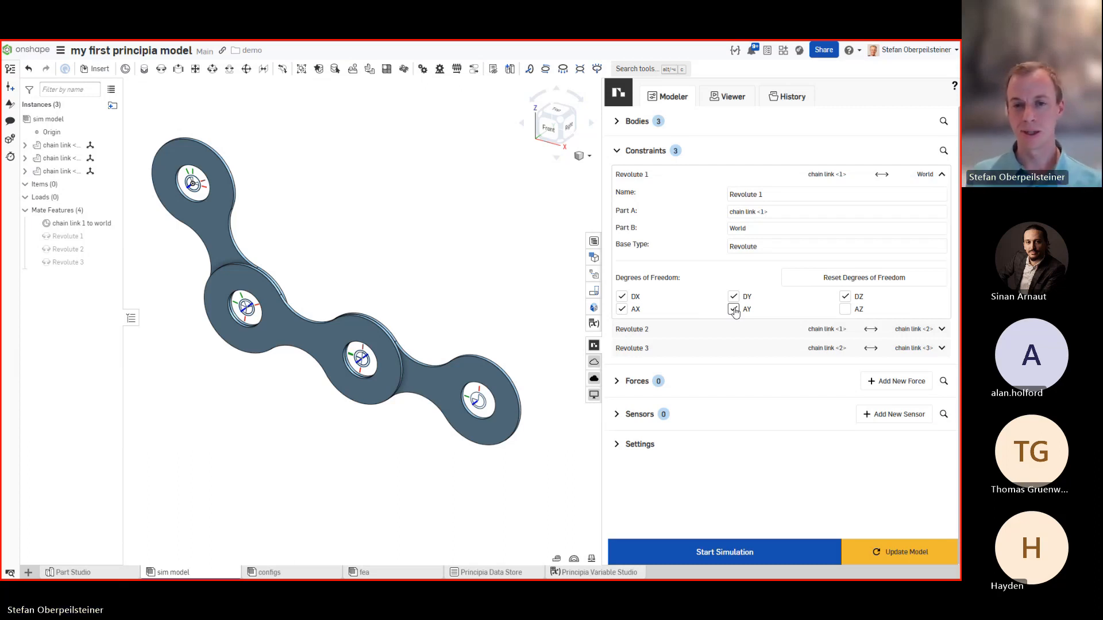
pyautogui.click(733, 310)
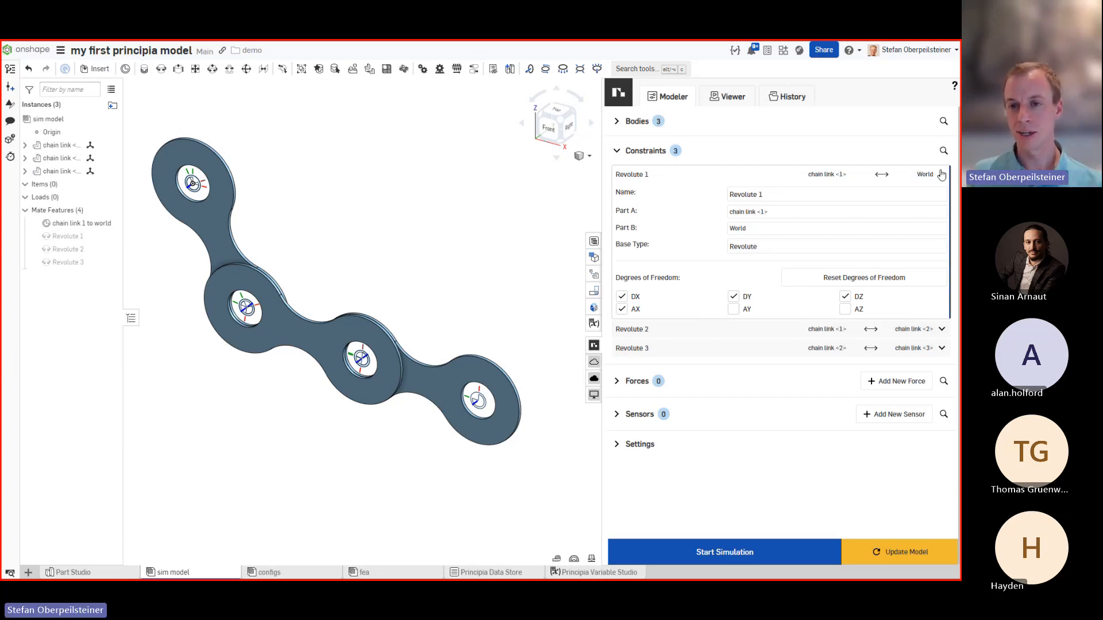
pyautogui.click(919, 284)
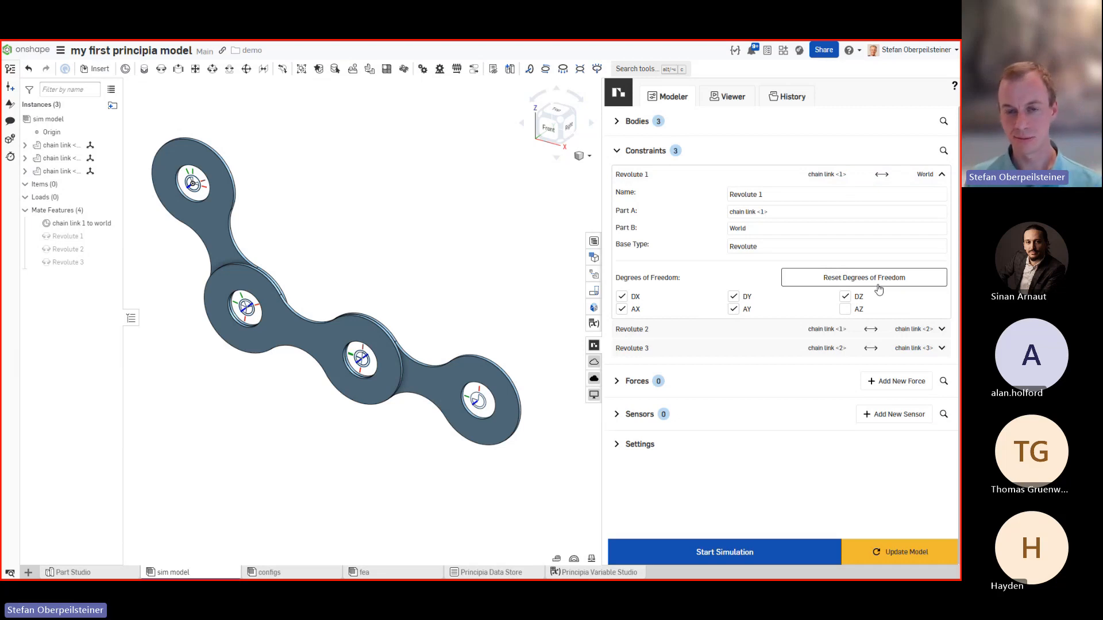
pyautogui.click(942, 175)
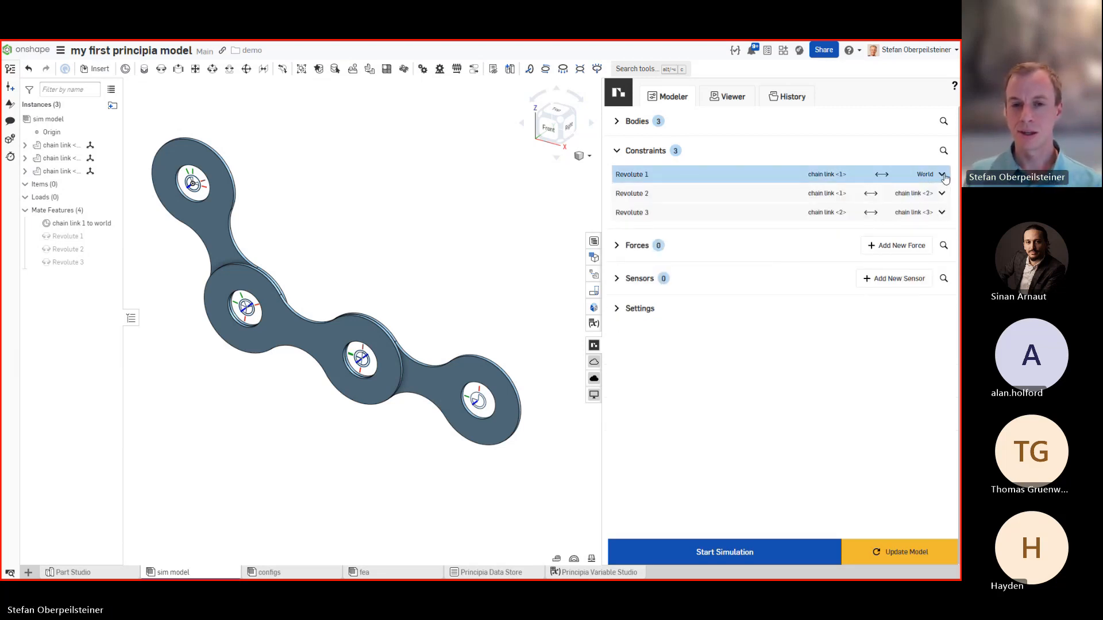
pyautogui.click(628, 152)
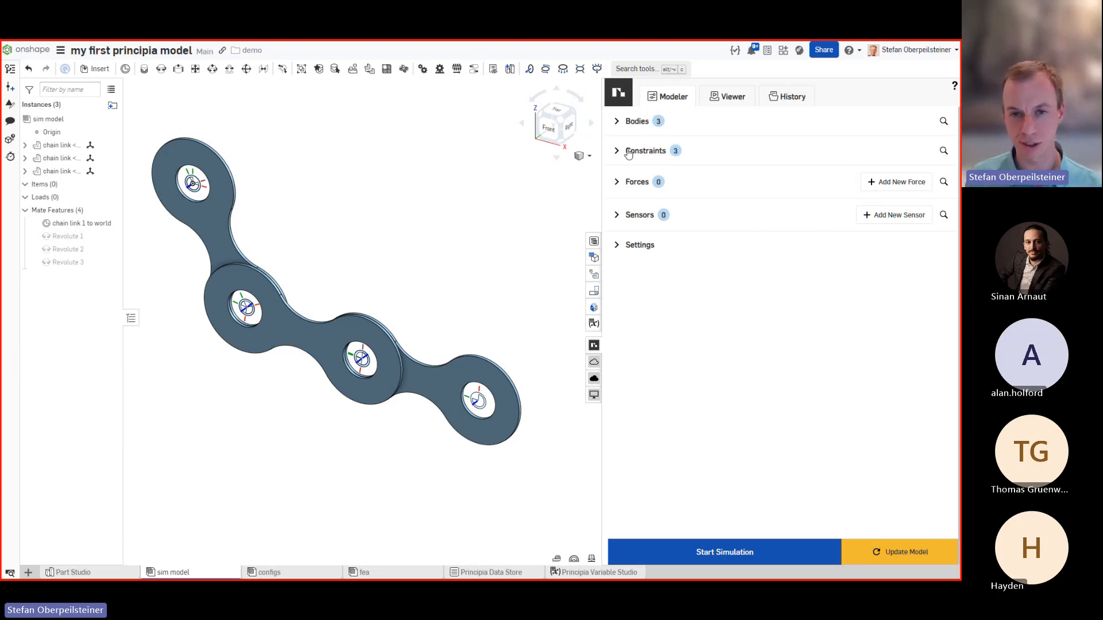
# Step: Examine the simulation's forces and its time step, duration and gravity settings
pyautogui.click(617, 183)
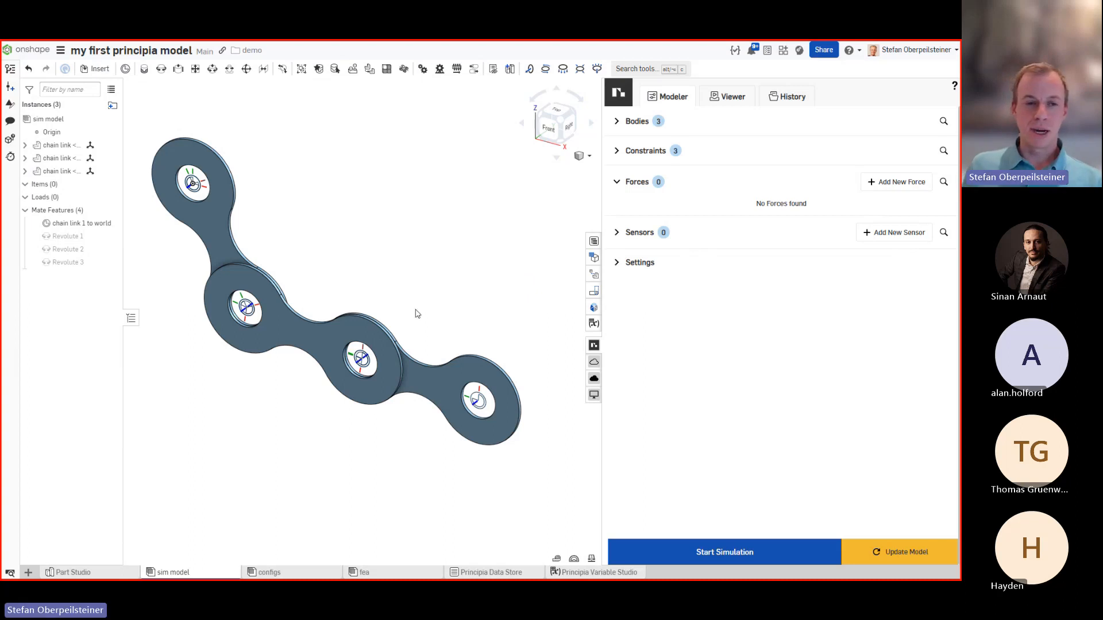
pyautogui.hotkey('shift', '1')
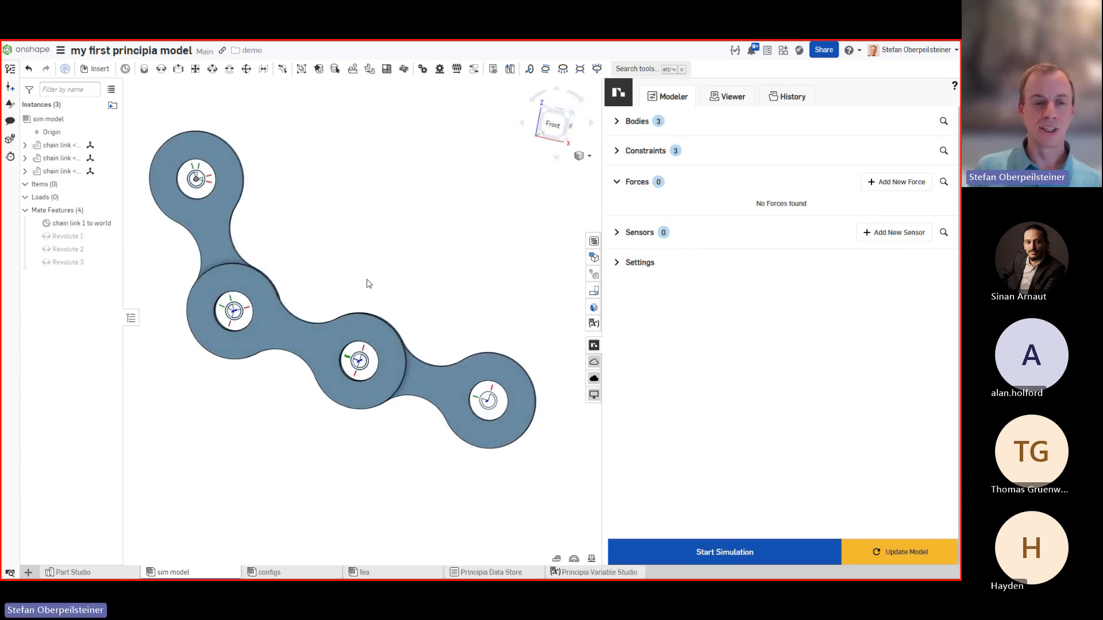
pyautogui.click(618, 263)
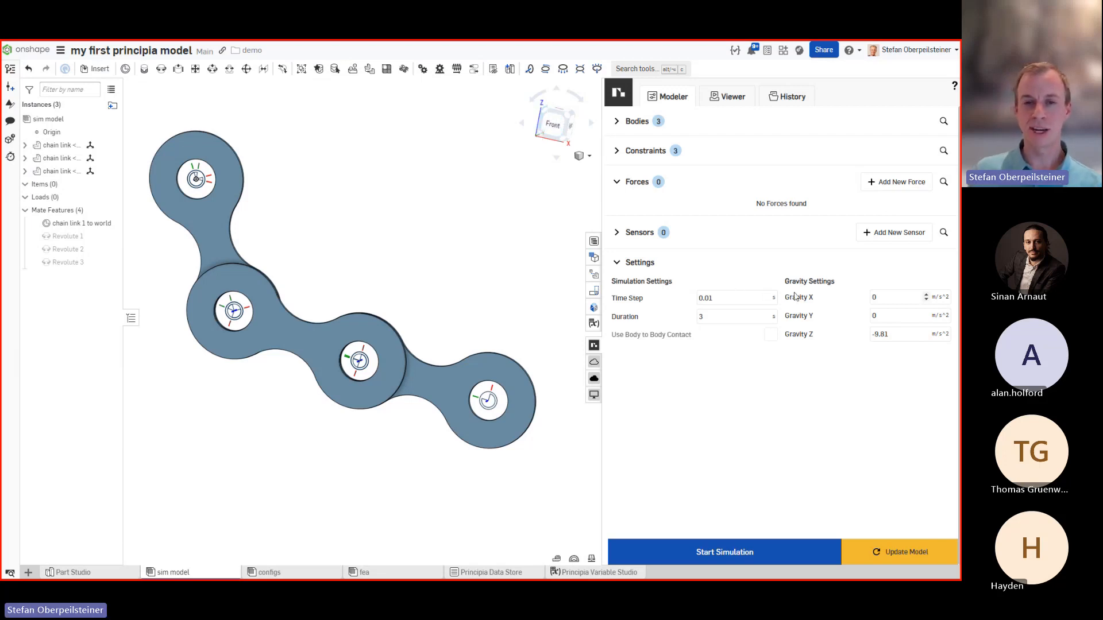
pyautogui.click(616, 184)
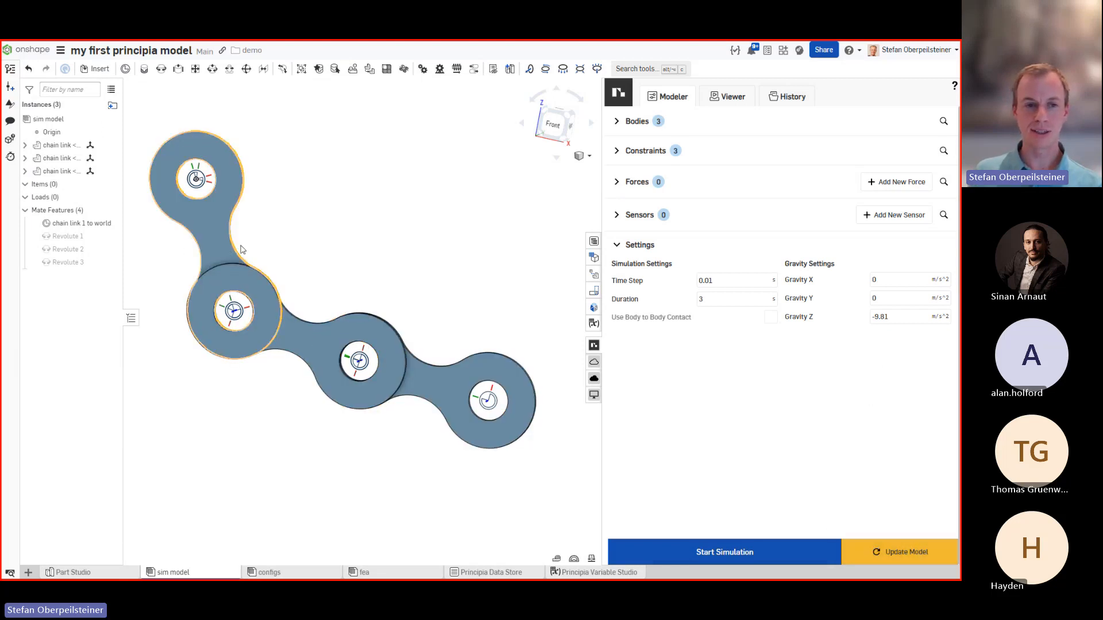
# Step: Swing the first chain link outward about the world origin and update the simulation model with the changed CAD data
pyautogui.moveTo(241, 250); pyautogui.dragTo(458, 383)
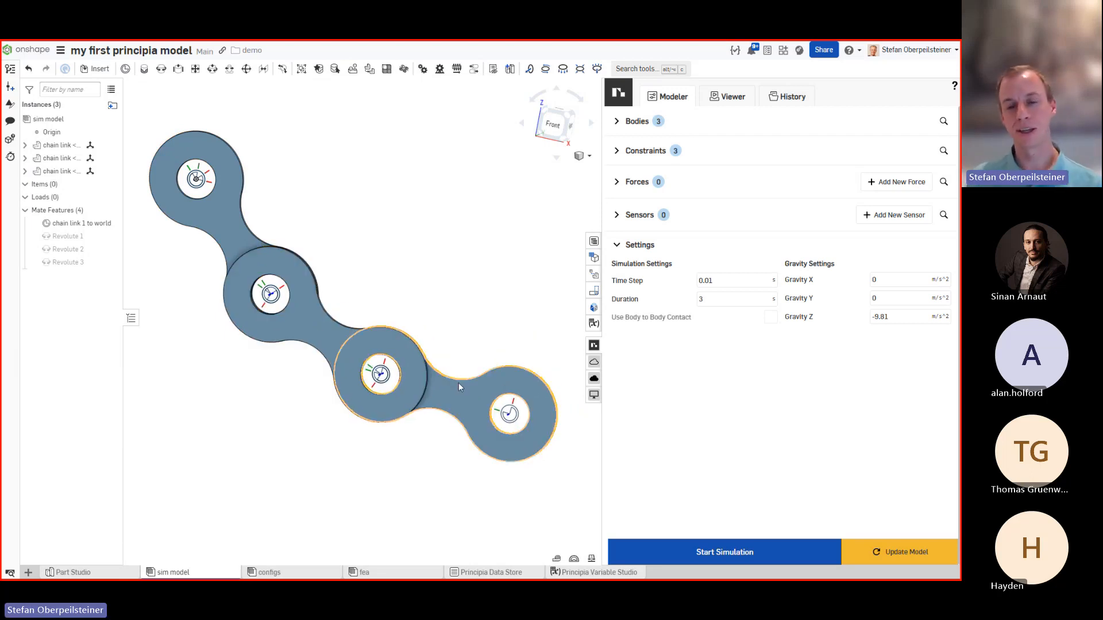
pyautogui.click(877, 553)
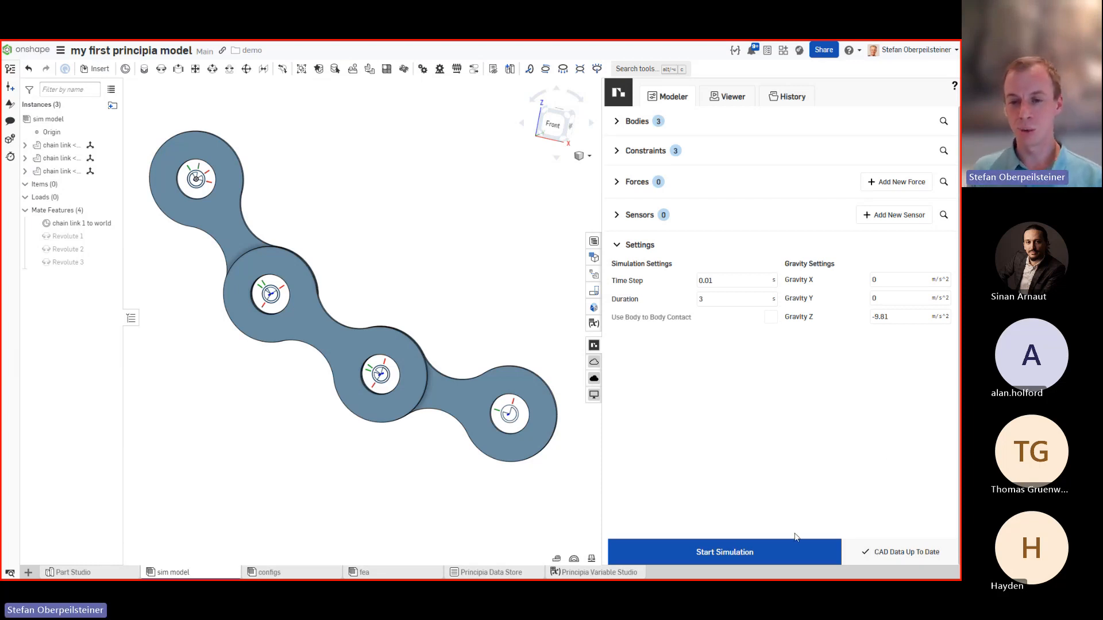
pyautogui.click(924, 553)
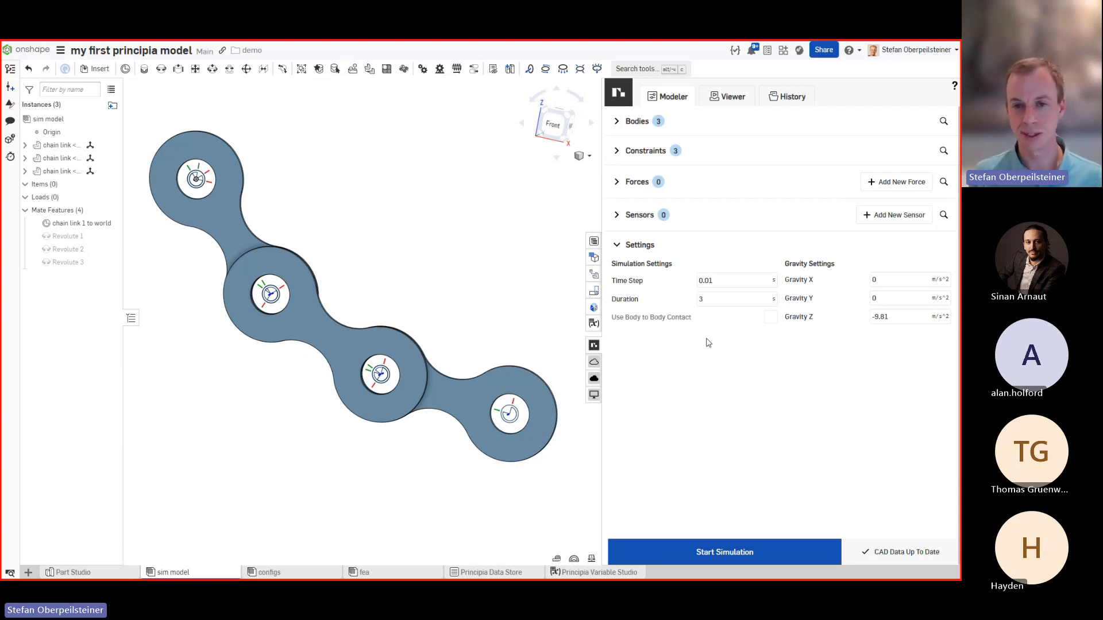
# Step: Run the simulation and rename its entry in the simulation history to "first sim"
pyautogui.click(738, 553)
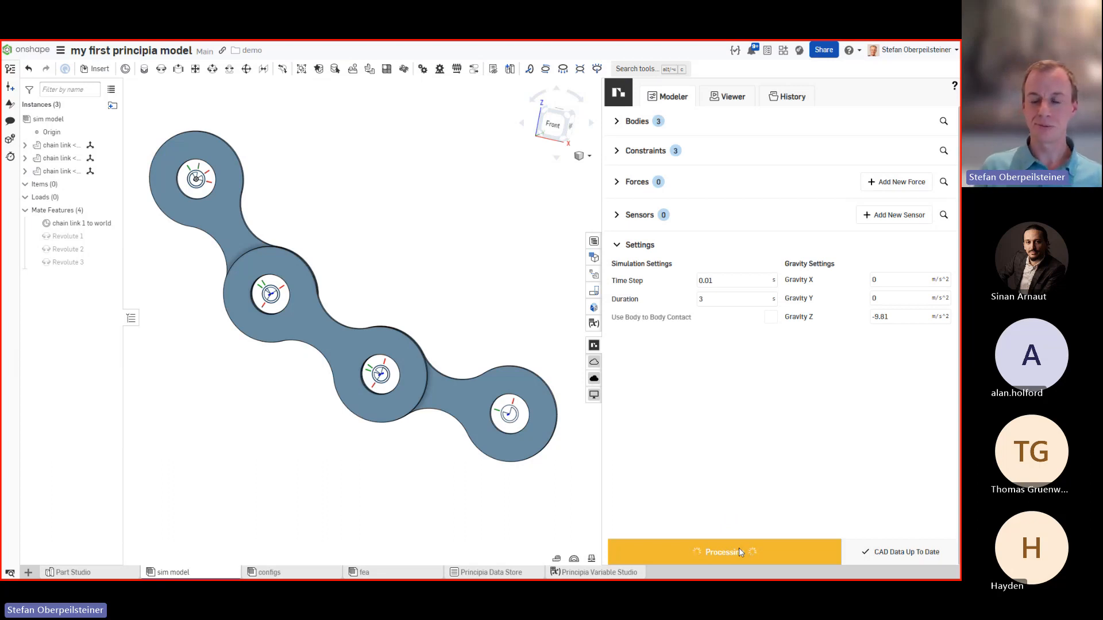
pyautogui.click(793, 96)
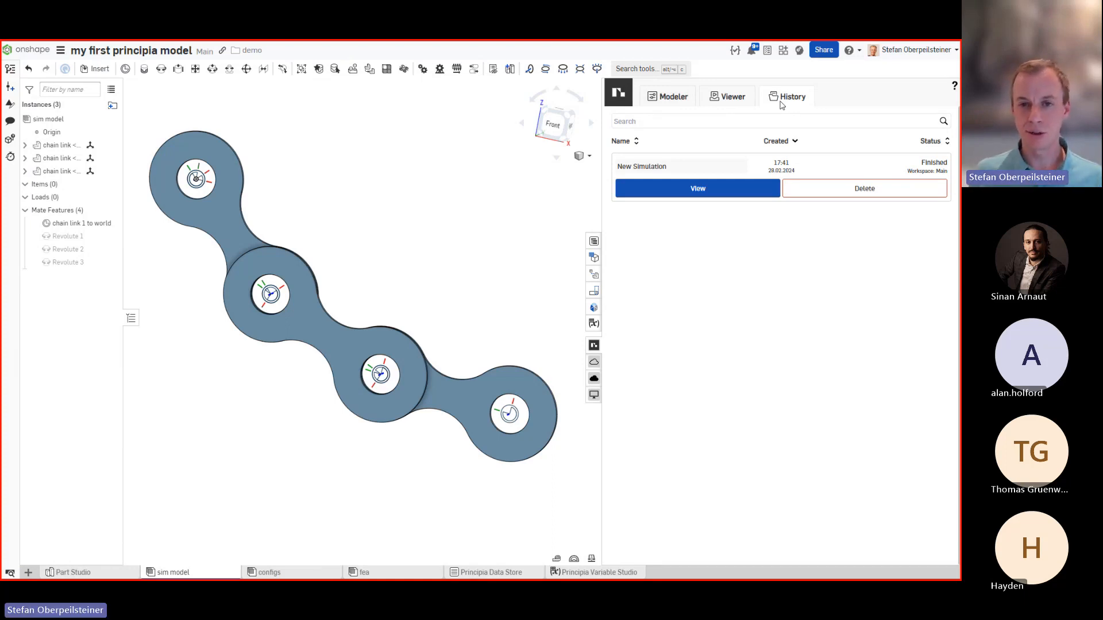
pyautogui.click(677, 163)
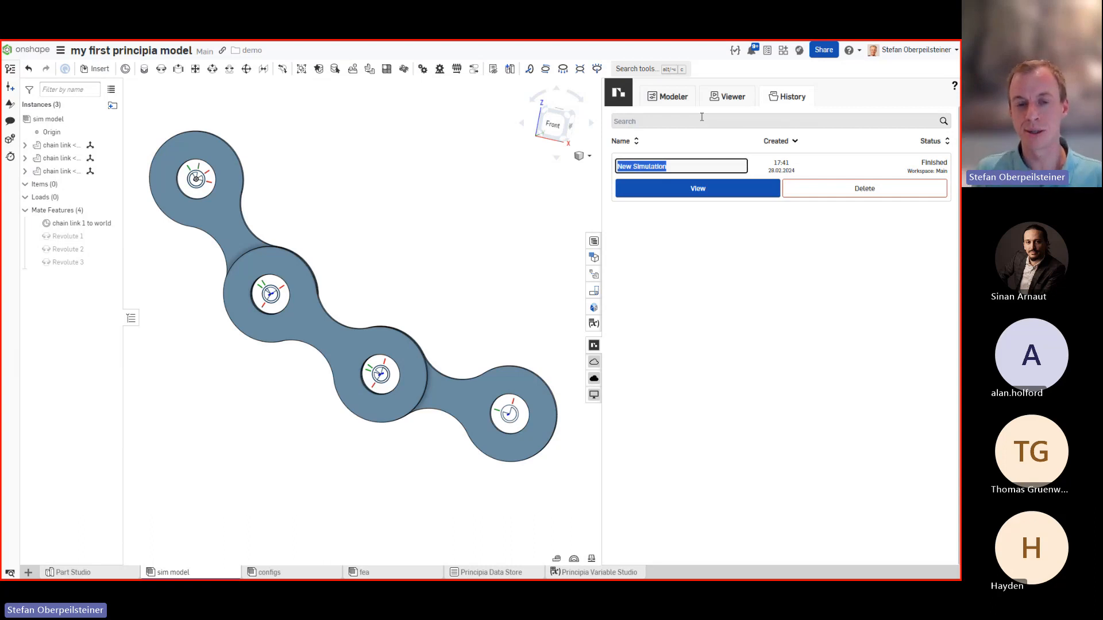
pyautogui.write('first sim')
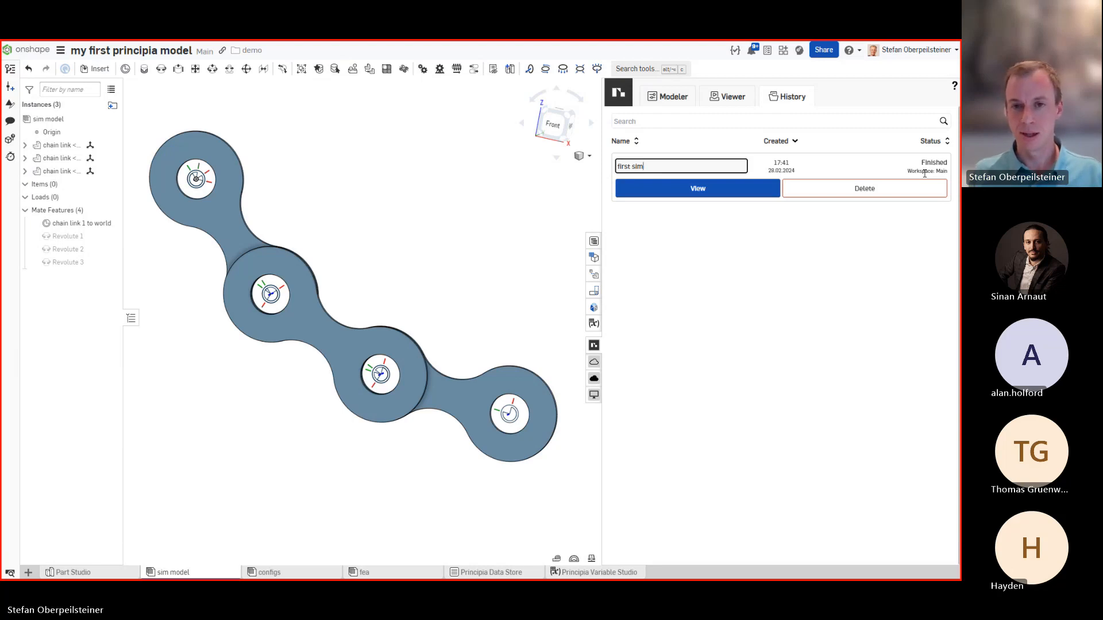
pyautogui.click(806, 256)
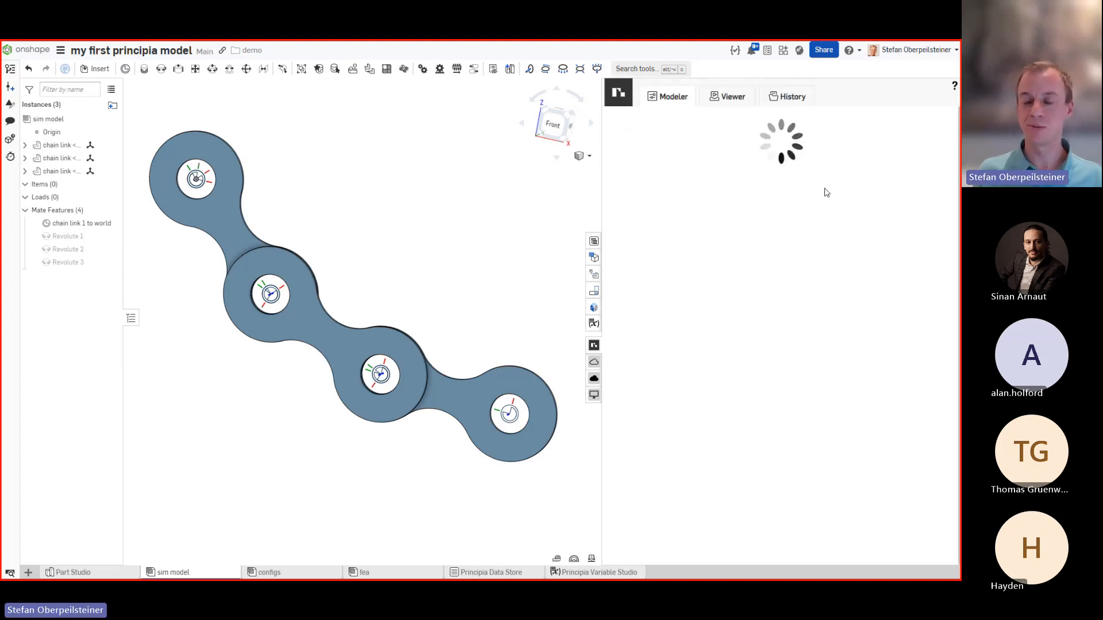
# Step: Open the "first sim" results from the simulation history and widen the simulation panel
pyautogui.click(793, 99)
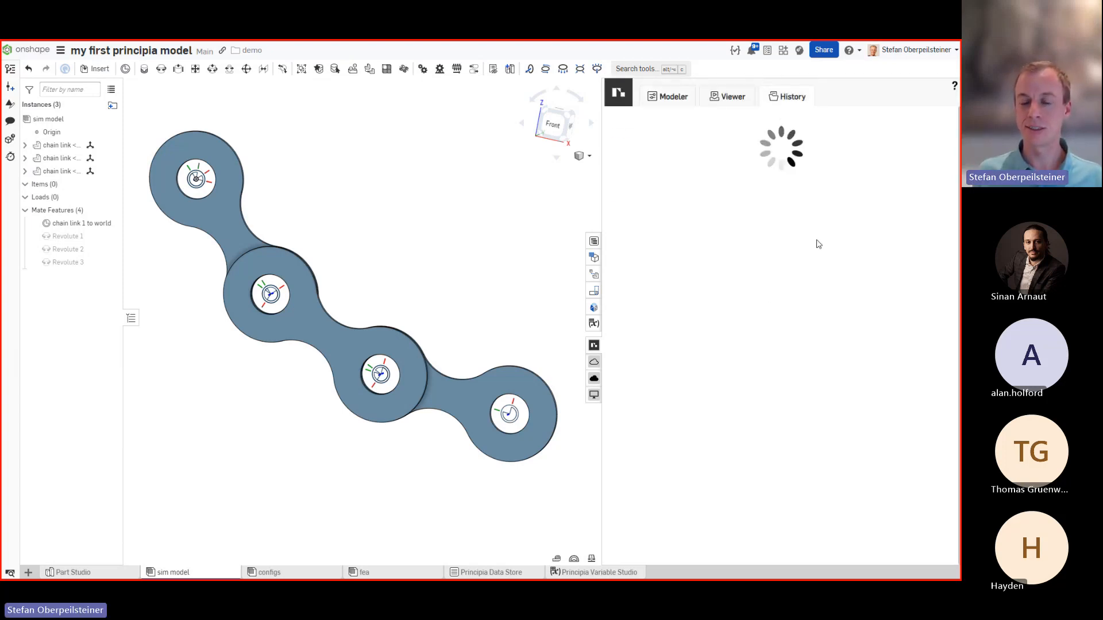
pyautogui.click(856, 190)
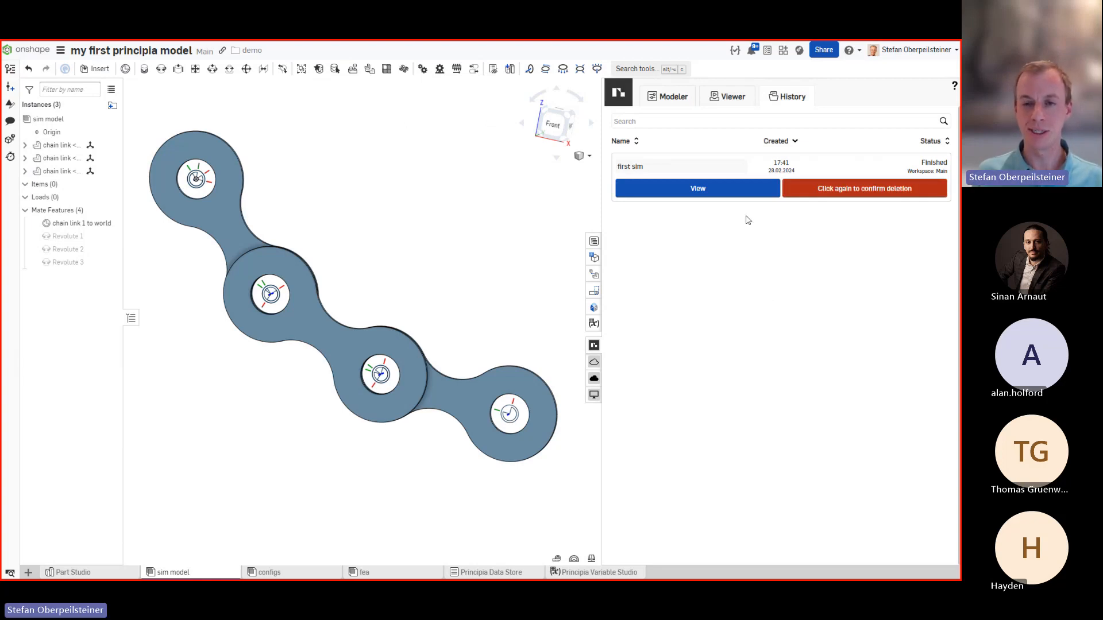
pyautogui.click(725, 198)
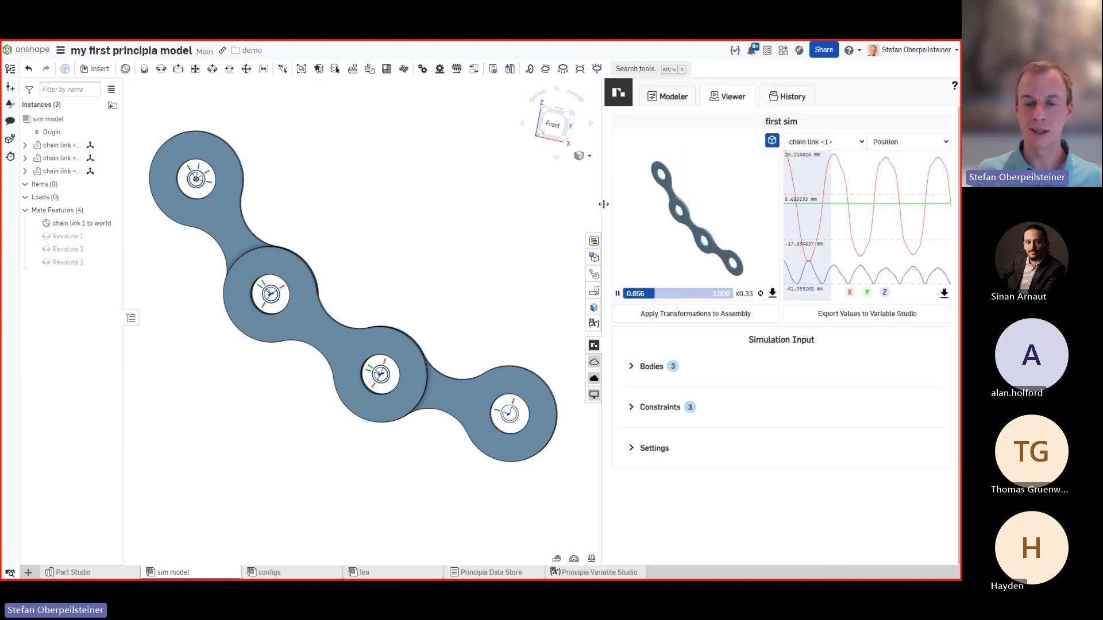
pyautogui.moveTo(597, 209); pyautogui.dragTo(332, 226)
# Step: Inspect the swinging chain animation from another angle and pause its playback
pyautogui.moveTo(490, 310); pyautogui.dragTo(567, 288)
pyautogui.moveTo(515, 291); pyautogui.dragTo(450, 273, button='right')
pyautogui.scroll(2, 537, 310)
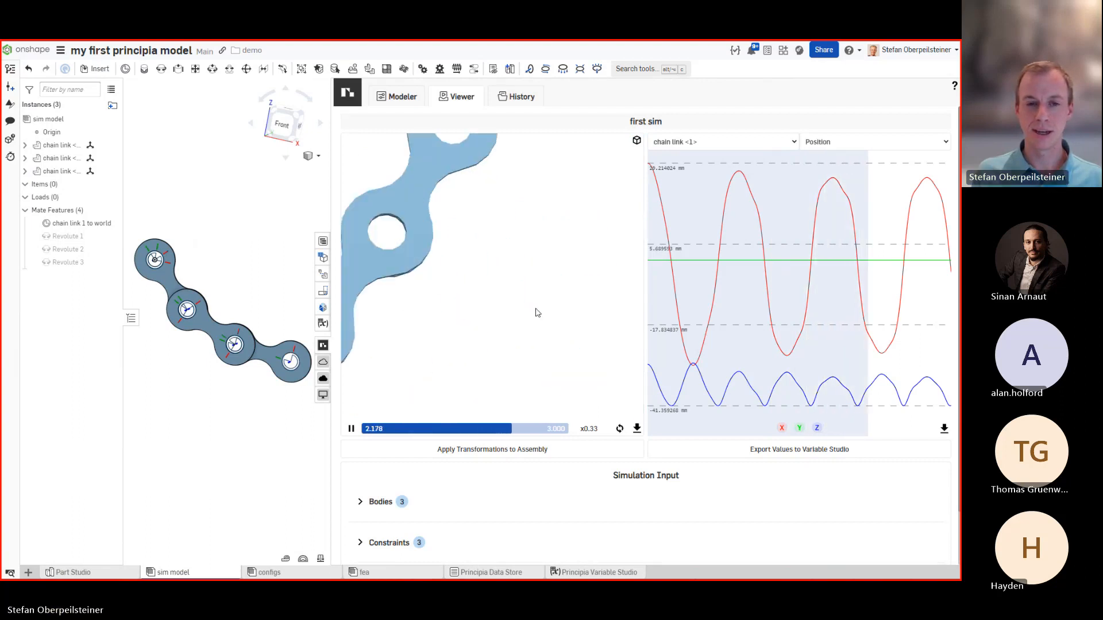
pyautogui.scroll(-6, 536, 310)
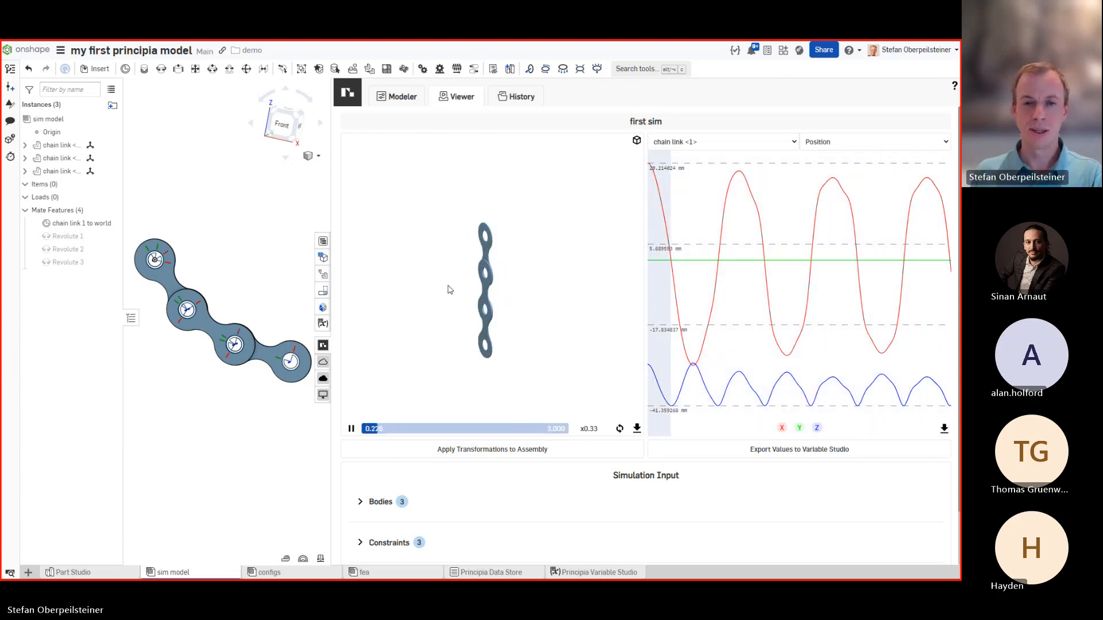
pyautogui.click(351, 429)
# Step: Plot the Force Vec Global result of the Revolute 1 constraint
pyautogui.moveTo(727, 151)
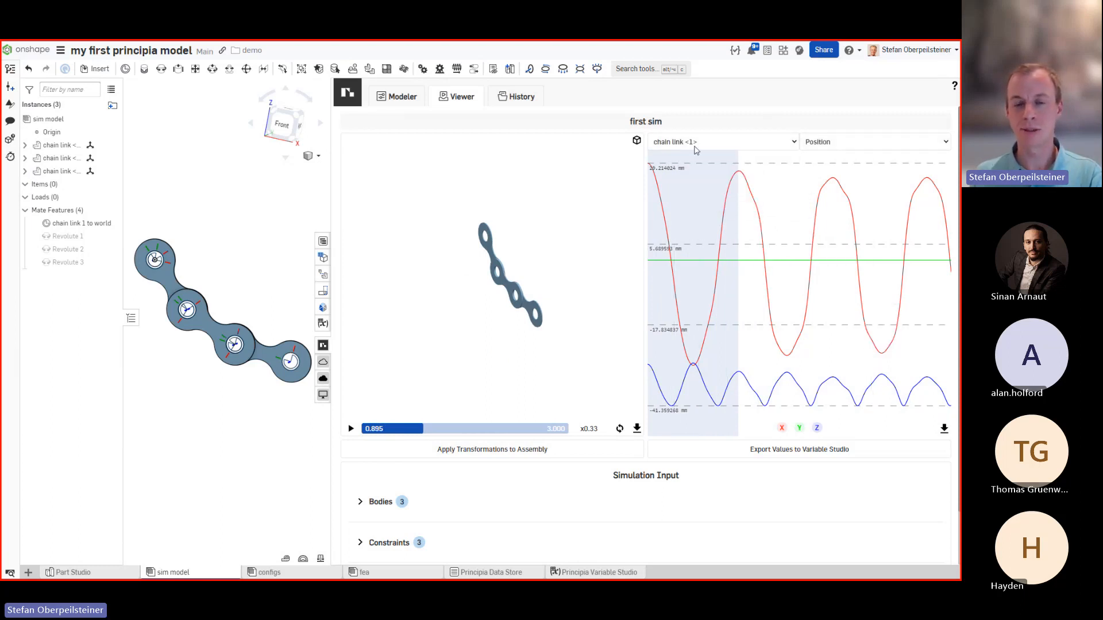
pyautogui.click(695, 148)
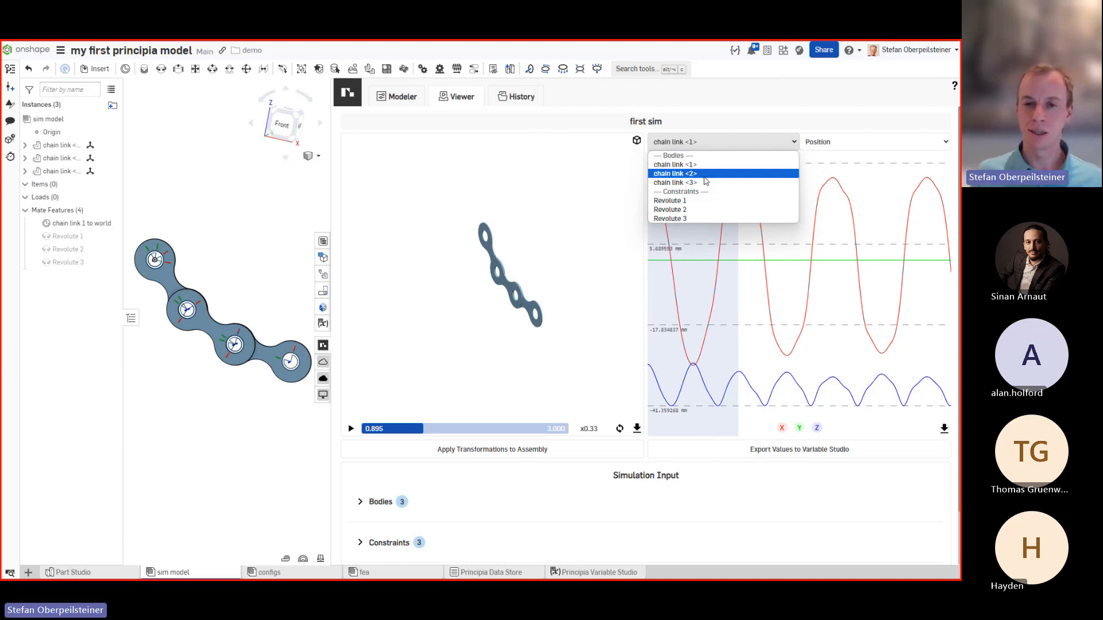
pyautogui.click(702, 200)
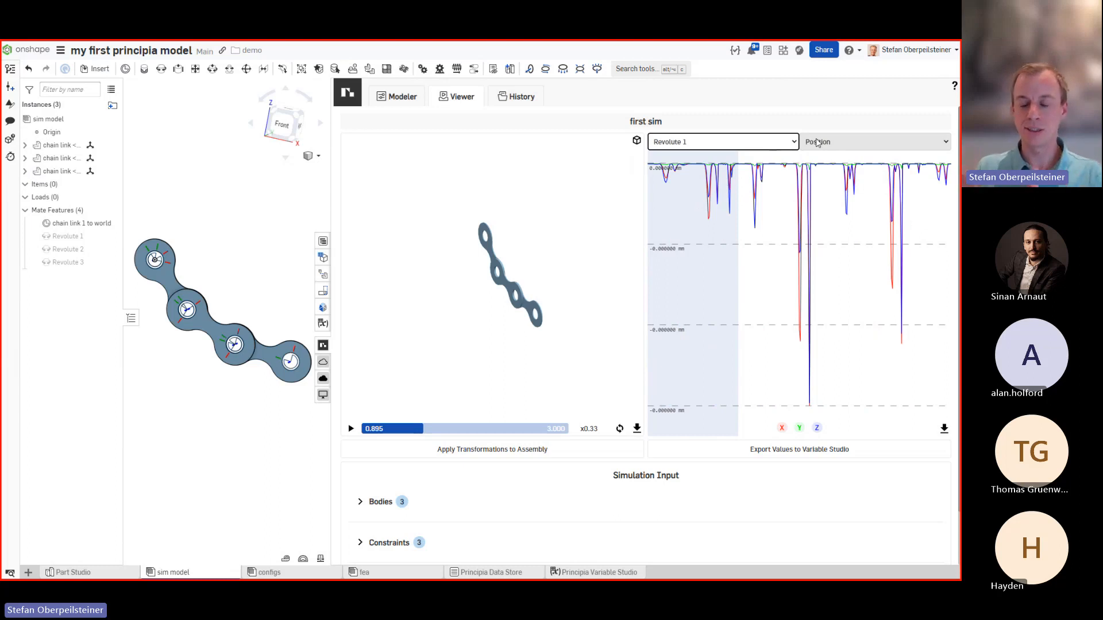
pyautogui.click(818, 142)
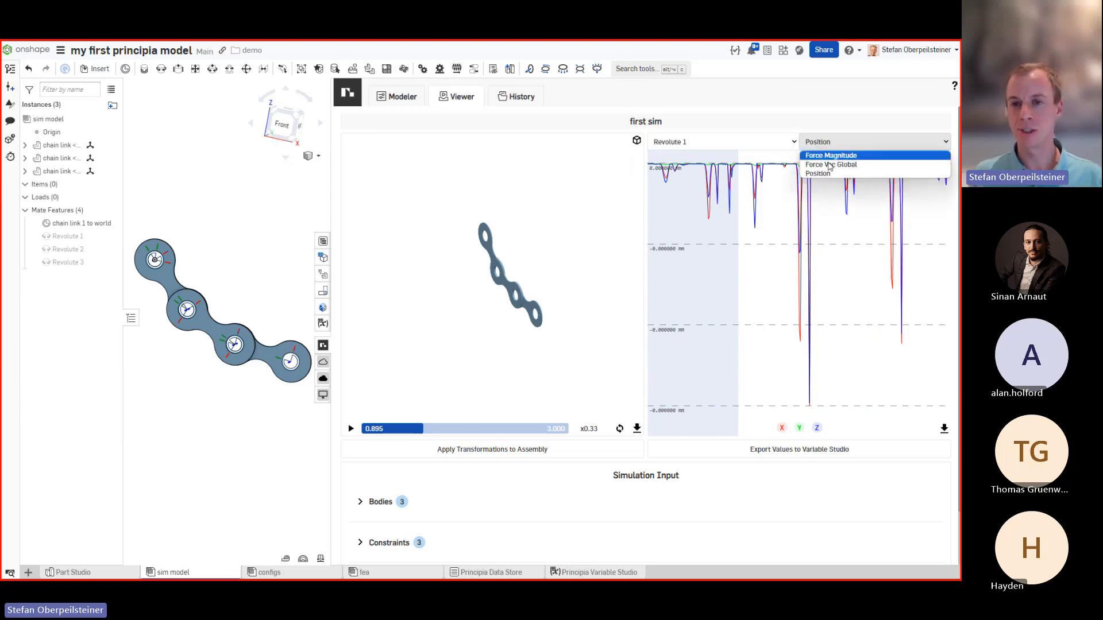
pyautogui.click(821, 161)
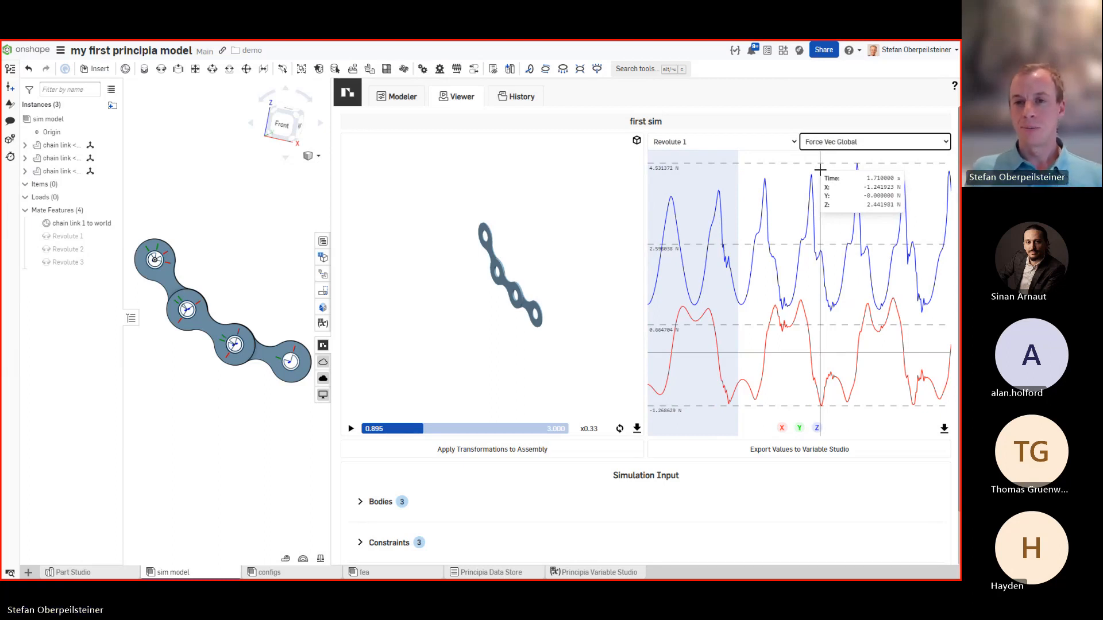
pyautogui.click(837, 144)
pyautogui.click(837, 145)
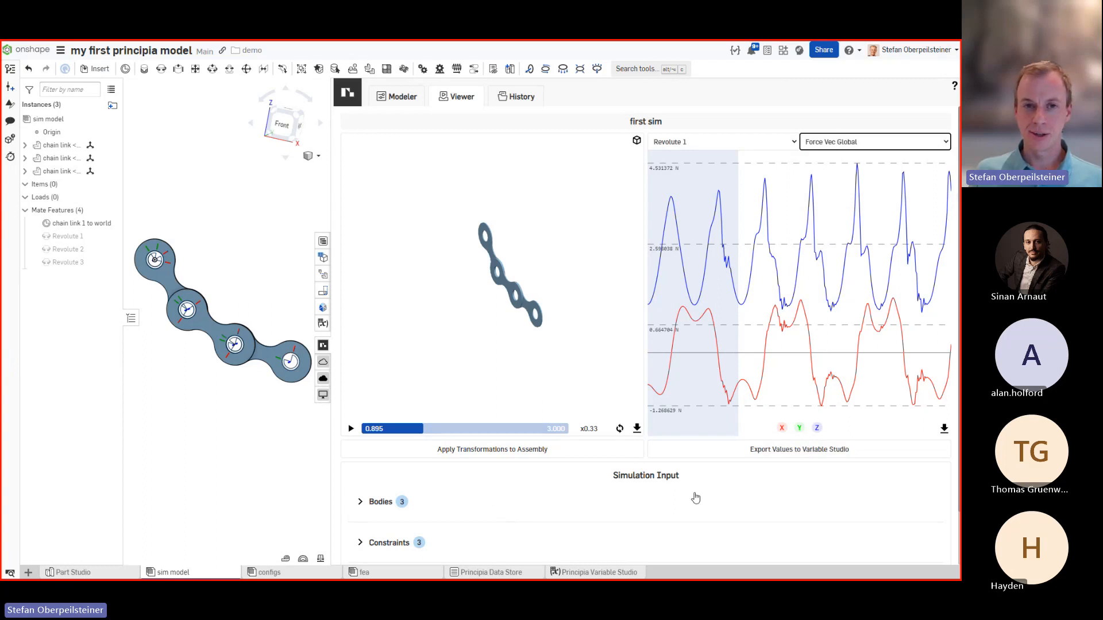
# Step: Examine the bodies and the time step, duration and gravity settings stored as inputs of "first sim"
pyautogui.scroll(-2, 696, 498)
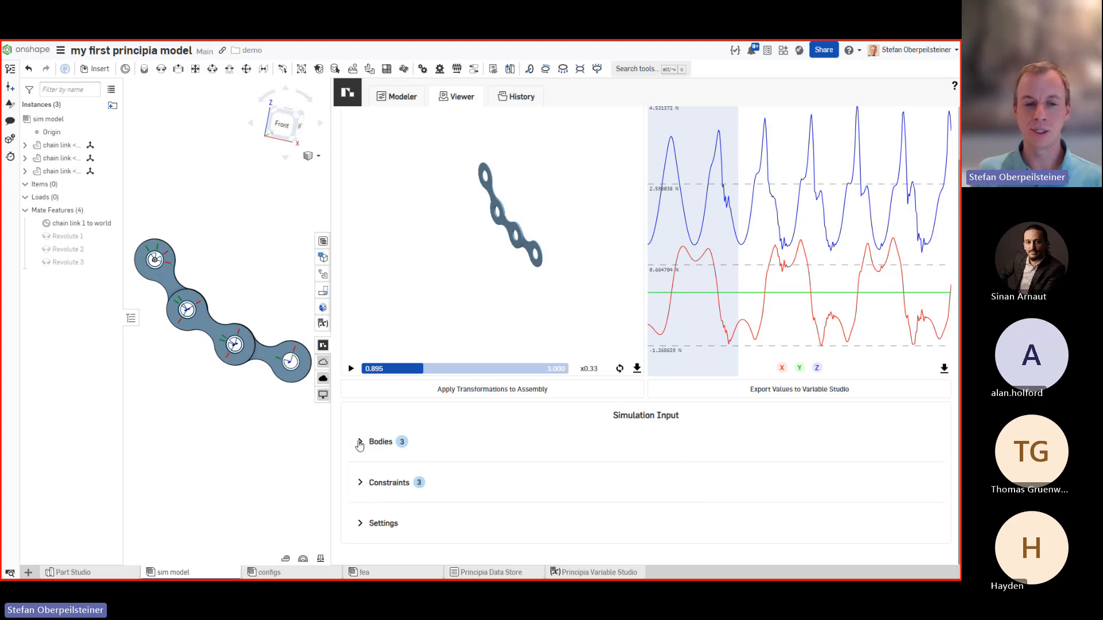
pyautogui.click(360, 443)
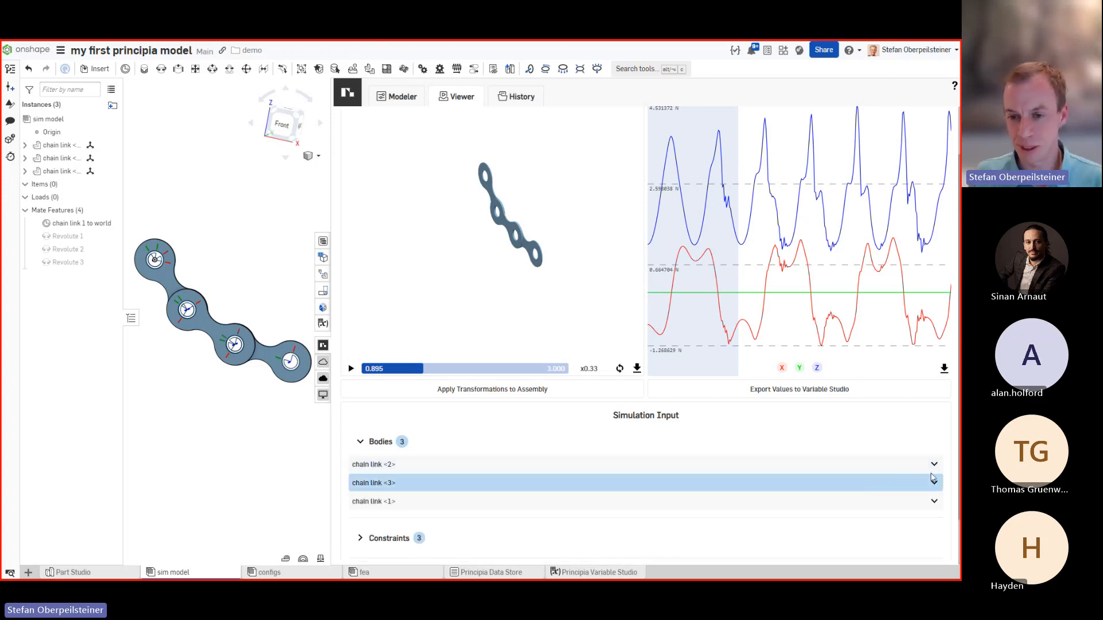
pyautogui.click(934, 463)
pyautogui.click(934, 463)
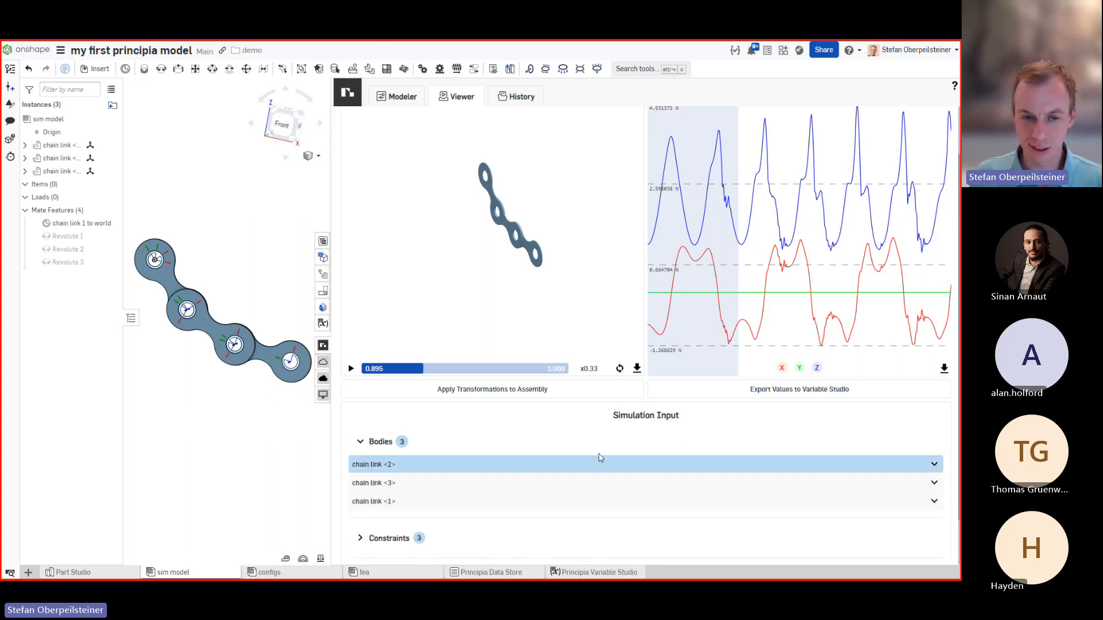
pyautogui.click(361, 442)
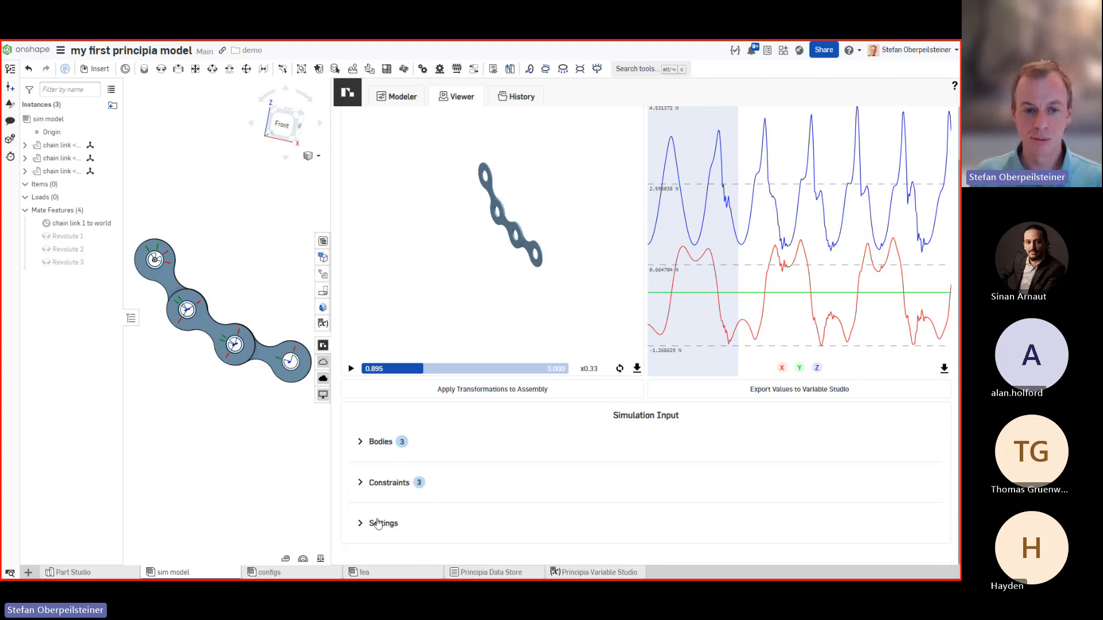
pyautogui.click(378, 524)
pyautogui.scroll(-1, 426, 526)
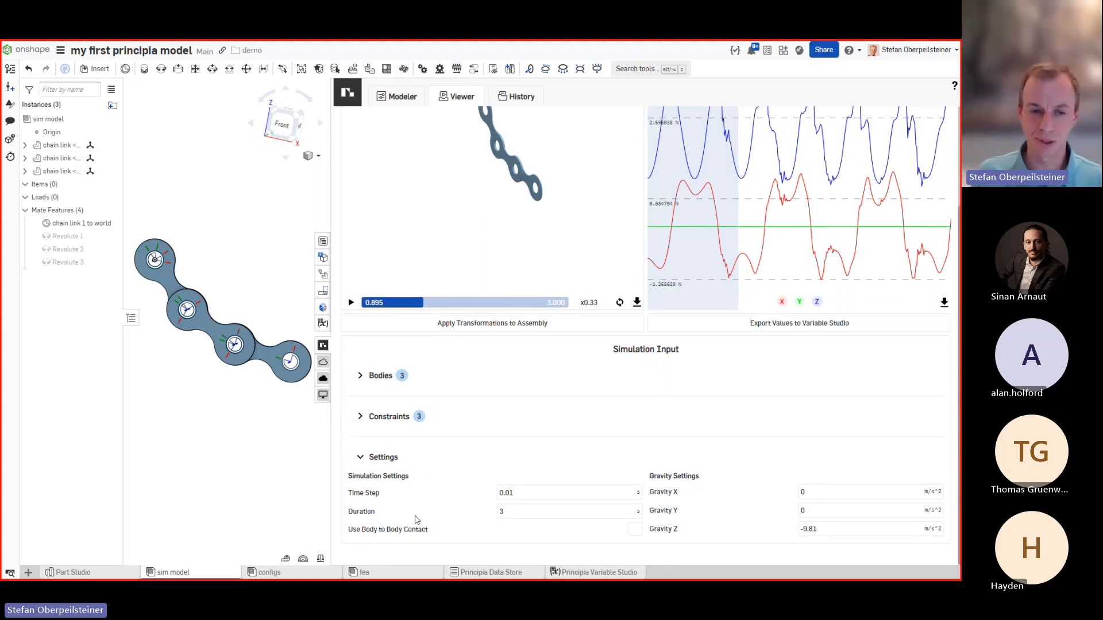
pyautogui.click(360, 458)
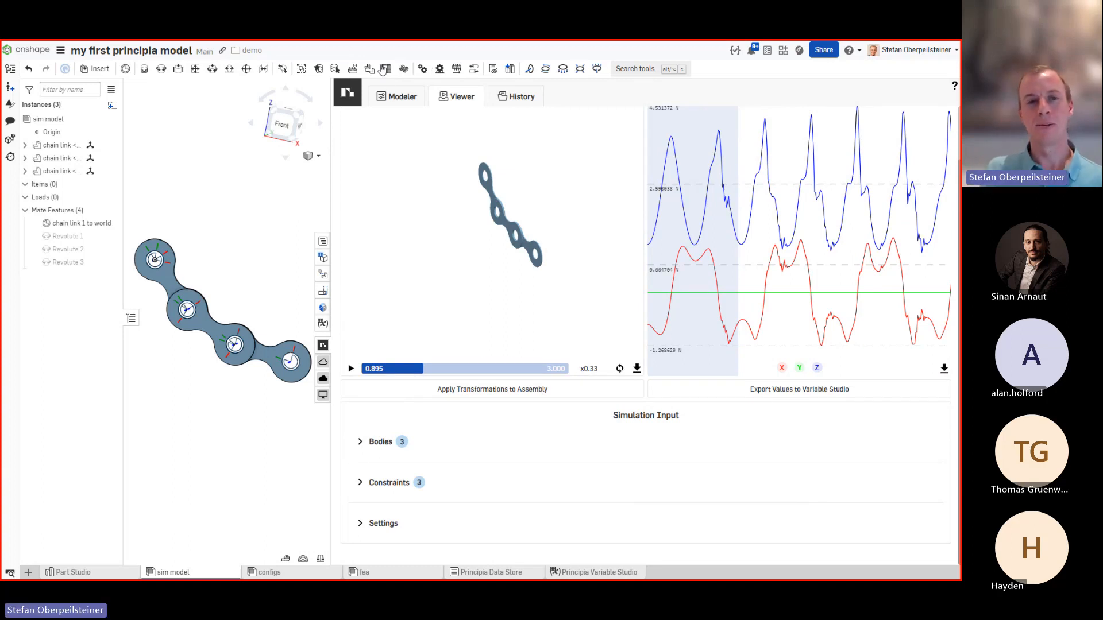
# Step: Add a new sensor to the simulation model and name it "ang velocity chain link 3"
pyautogui.click(392, 100)
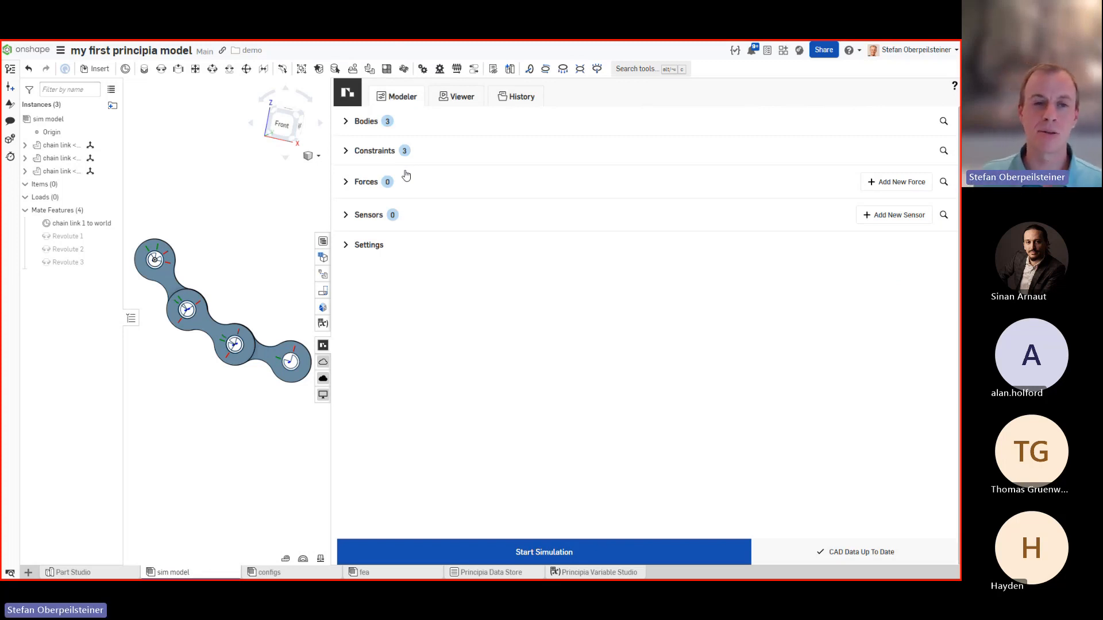
pyautogui.click(370, 214)
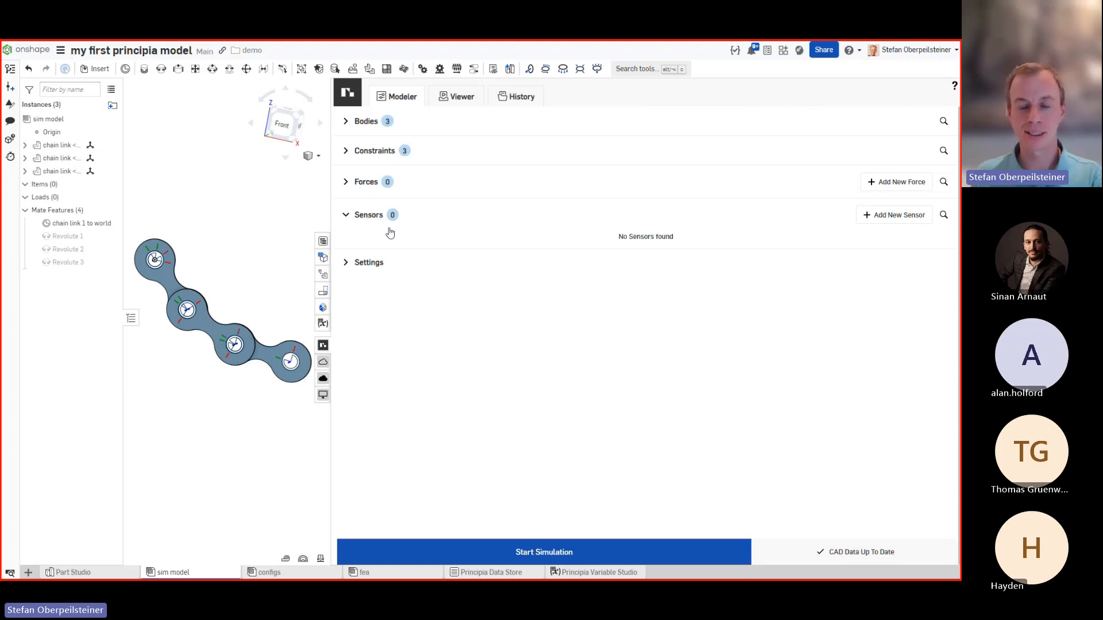
pyautogui.click(879, 222)
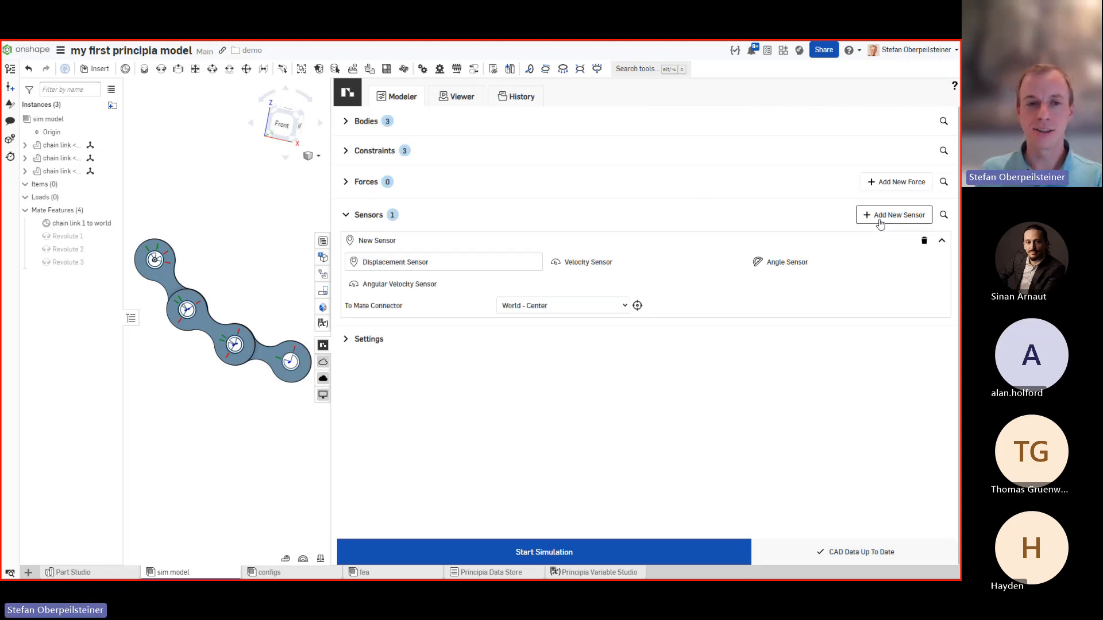
pyautogui.click(414, 243)
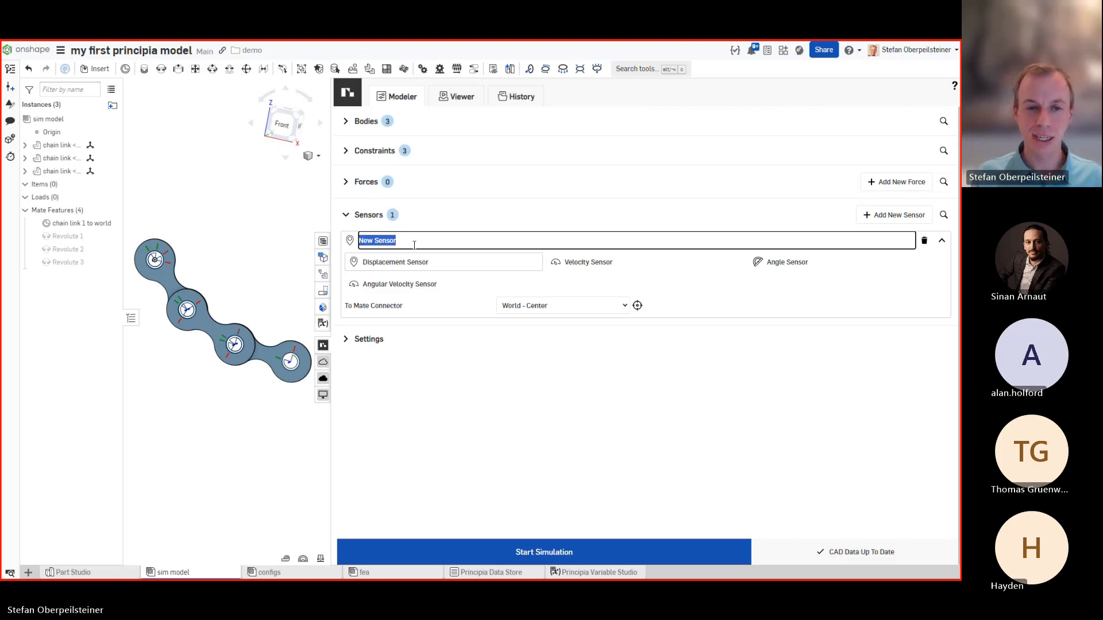
pyautogui.write('a')
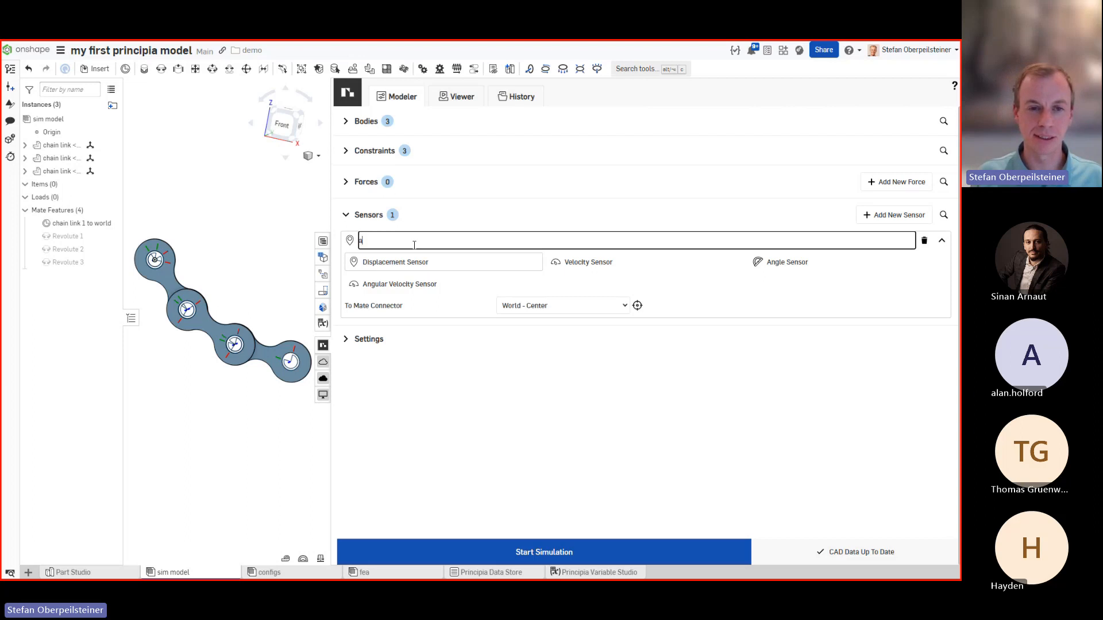
pyautogui.write('ng velo')
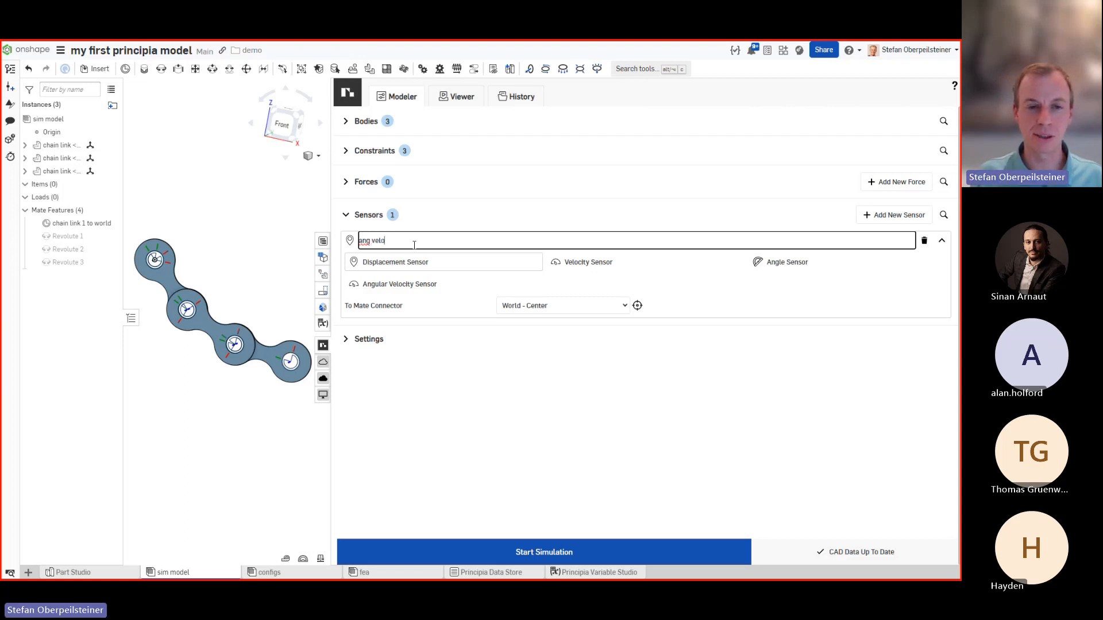
pyautogui.write('city b')
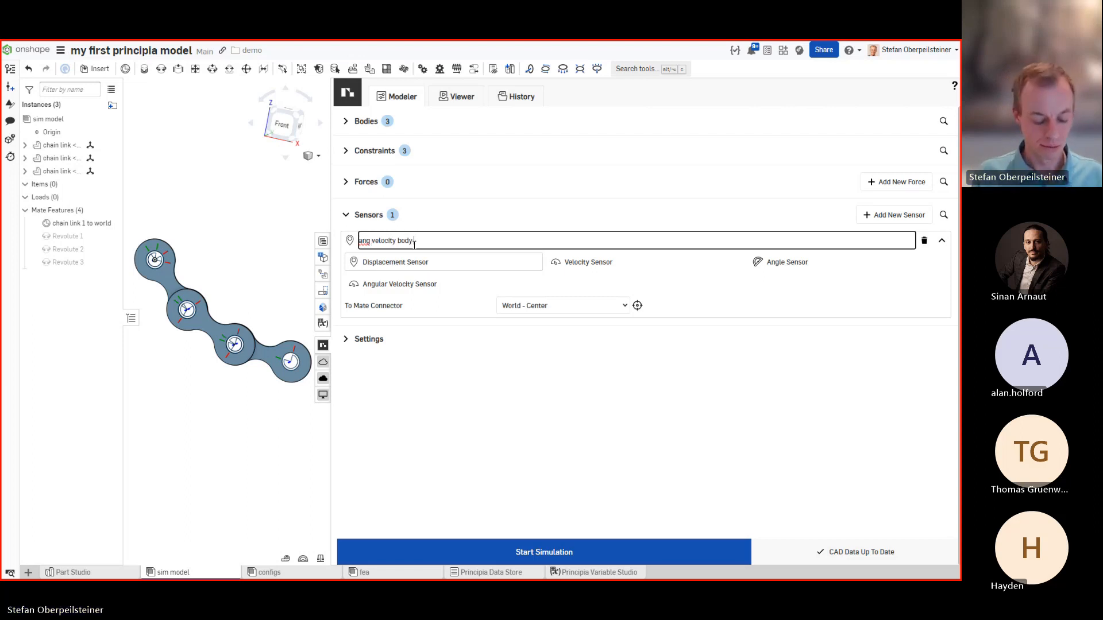
pyautogui.press('BackSpace')
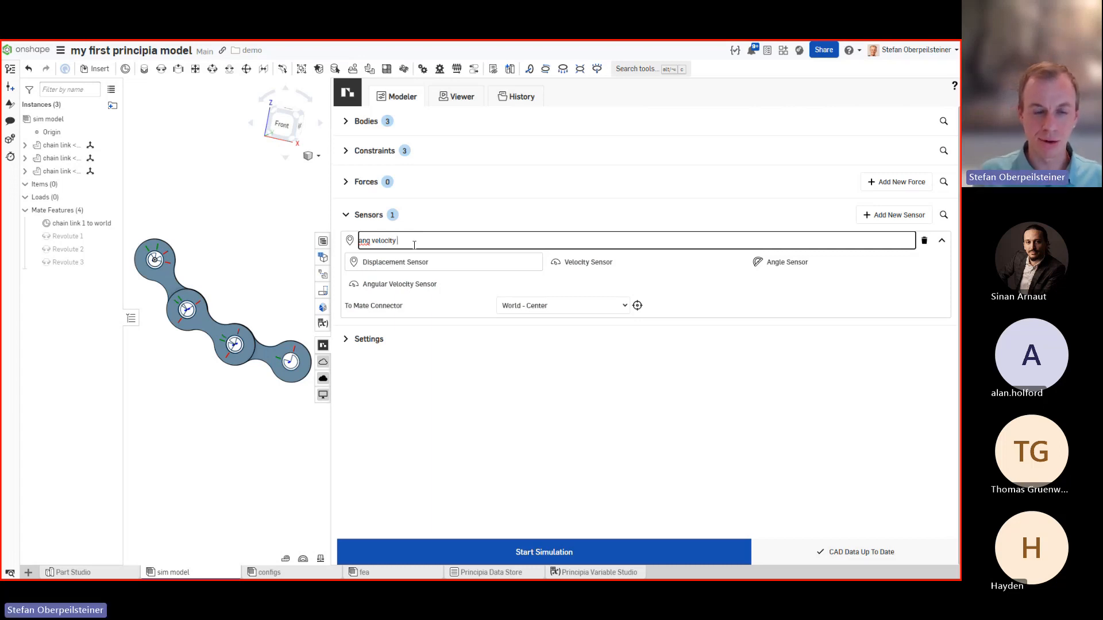
pyautogui.write('chain link 3')
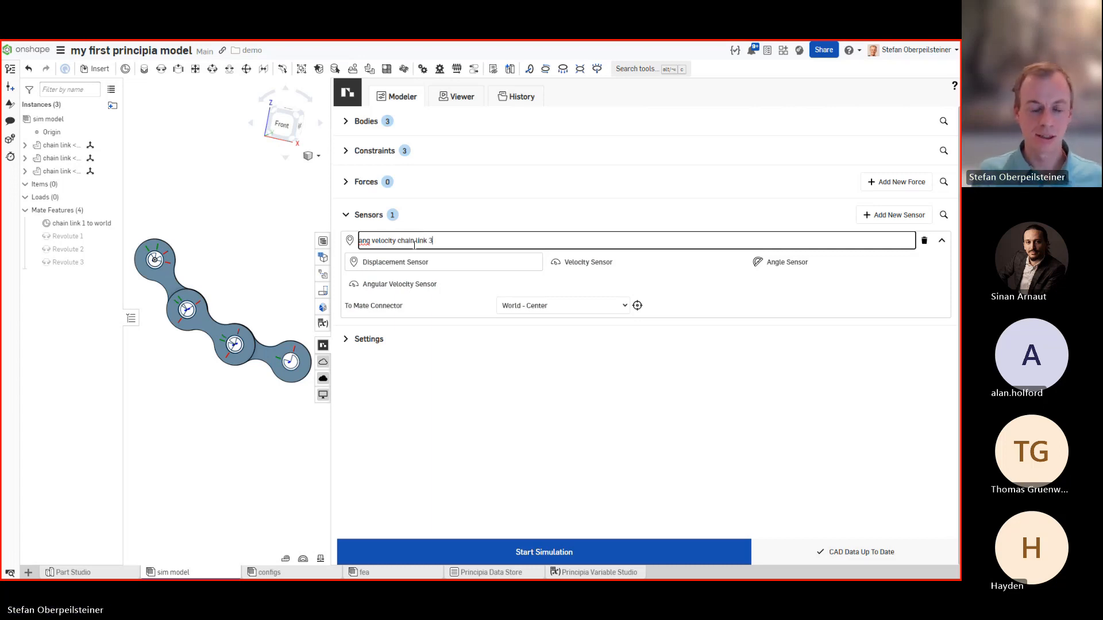
pyautogui.click(242, 368)
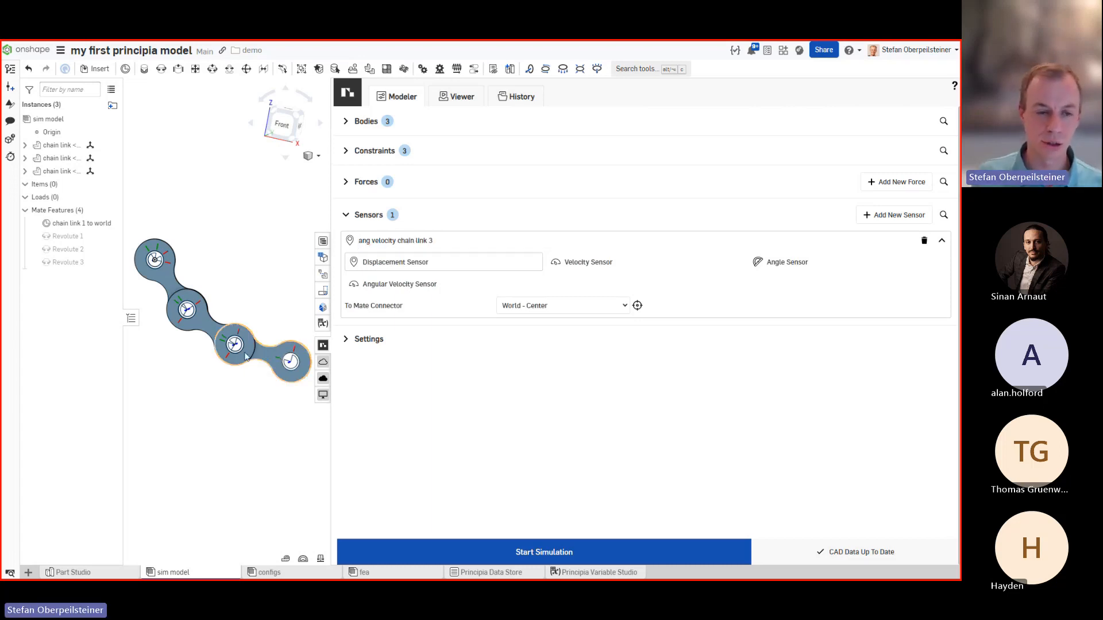
# Step: Change the type of the "ang velocity chain link 3" sensor to Angular Velocity Sensor
pyautogui.hotkey('shift', '7')
pyautogui.scroll(5, 275, 351)
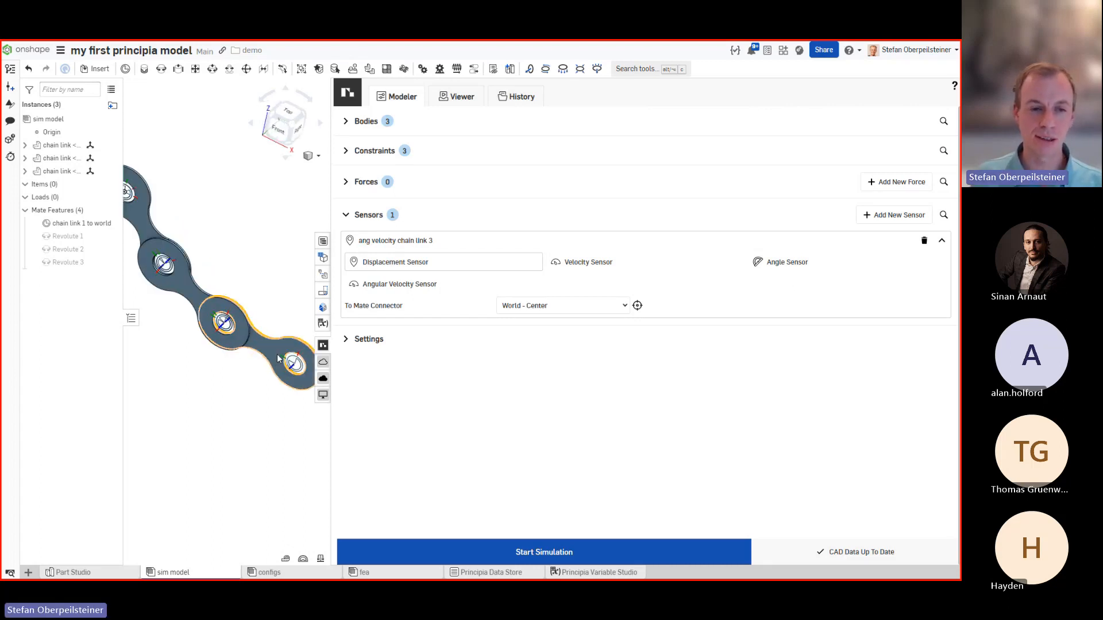
pyautogui.moveTo(274, 356); pyautogui.dragTo(256, 374, button='middle')
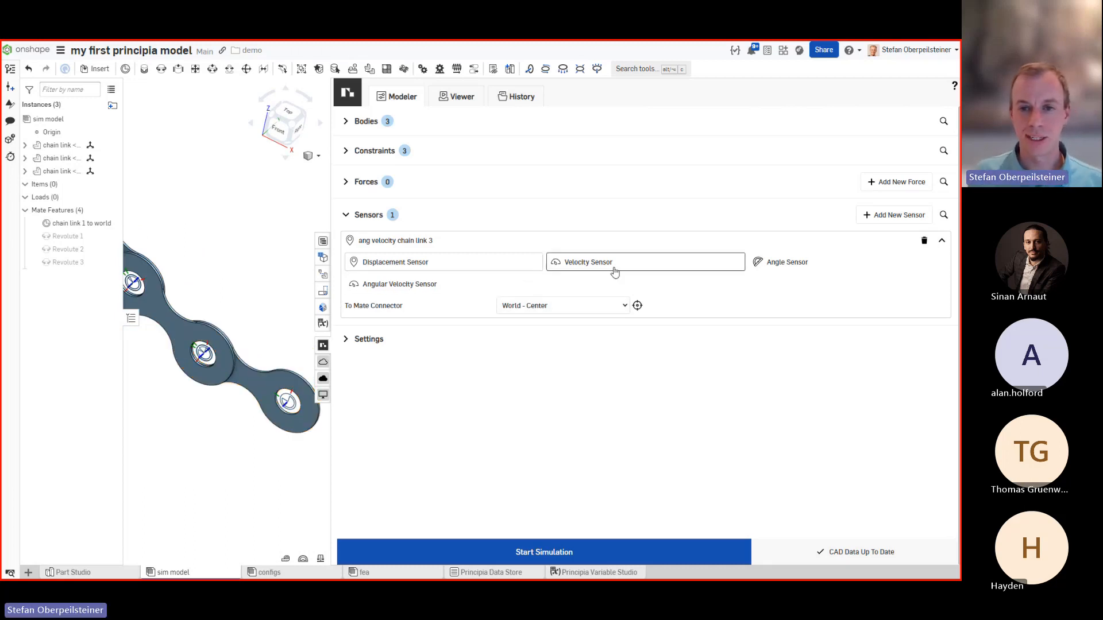
pyautogui.click(438, 286)
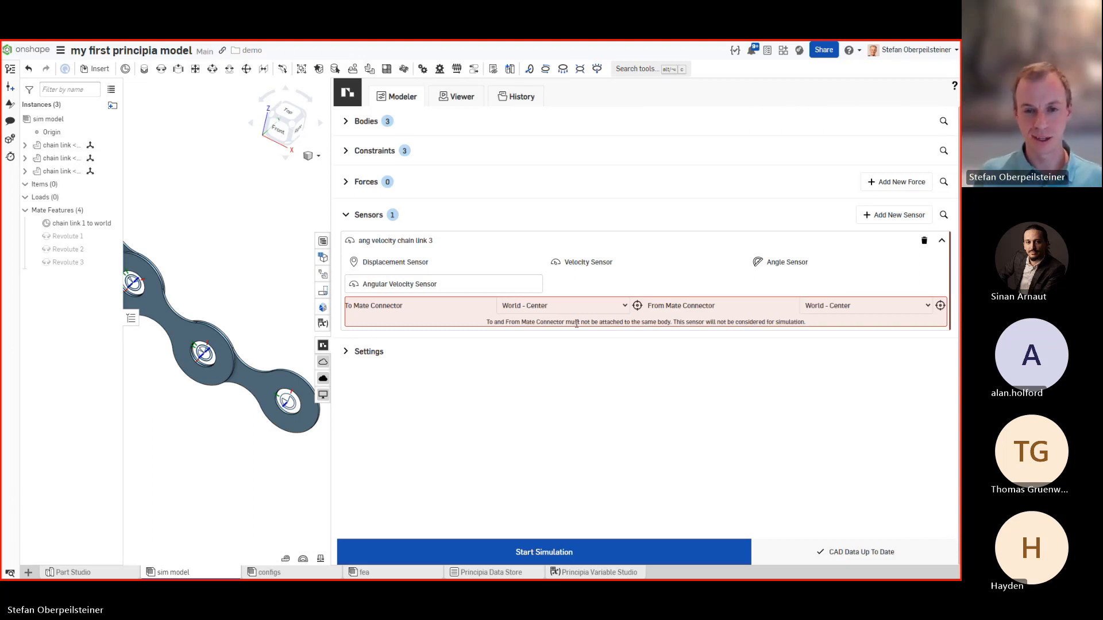
# Step: Set the sensor's To Mate Connector to "chain link <3> - chain link lower" and pick the same connector in the model
pyautogui.click(625, 306)
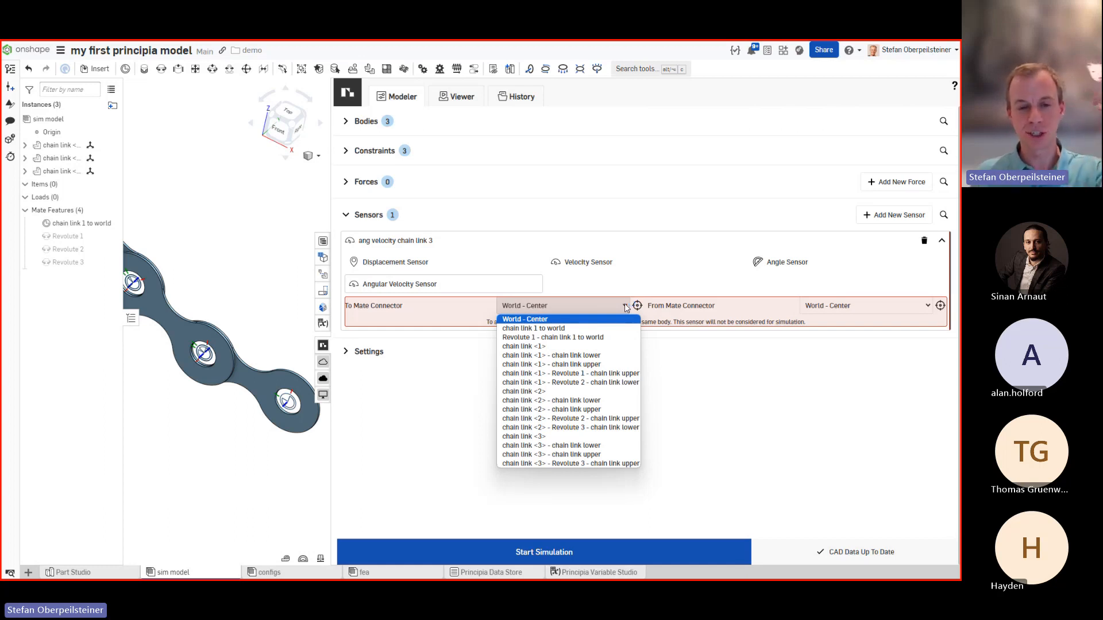
pyautogui.click(626, 307)
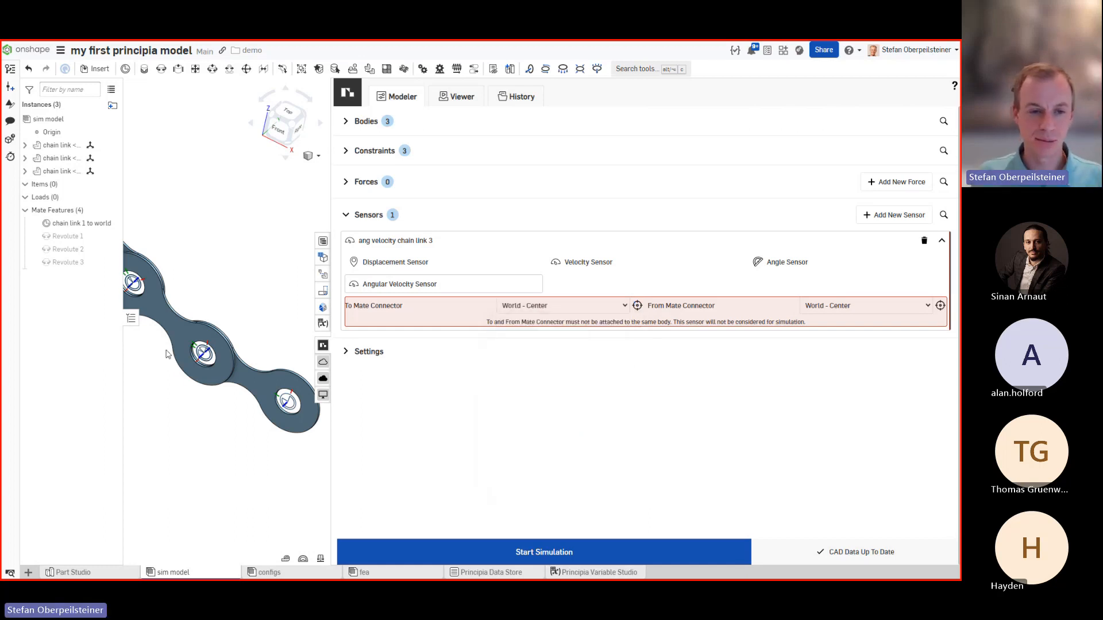
pyautogui.click(625, 307)
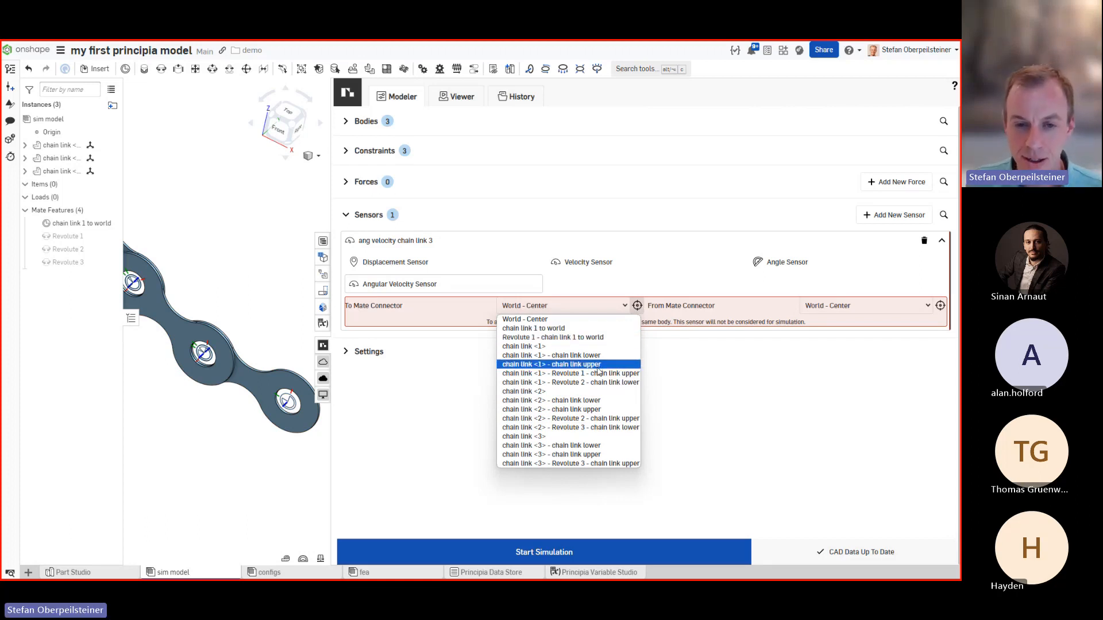
pyautogui.click(599, 447)
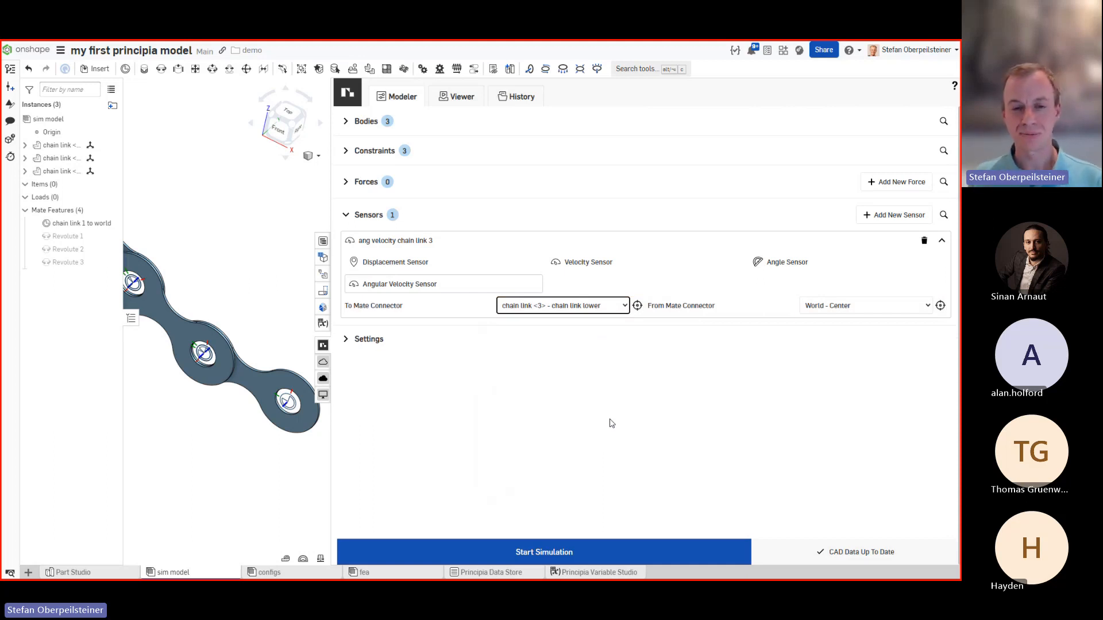
pyautogui.click(638, 306)
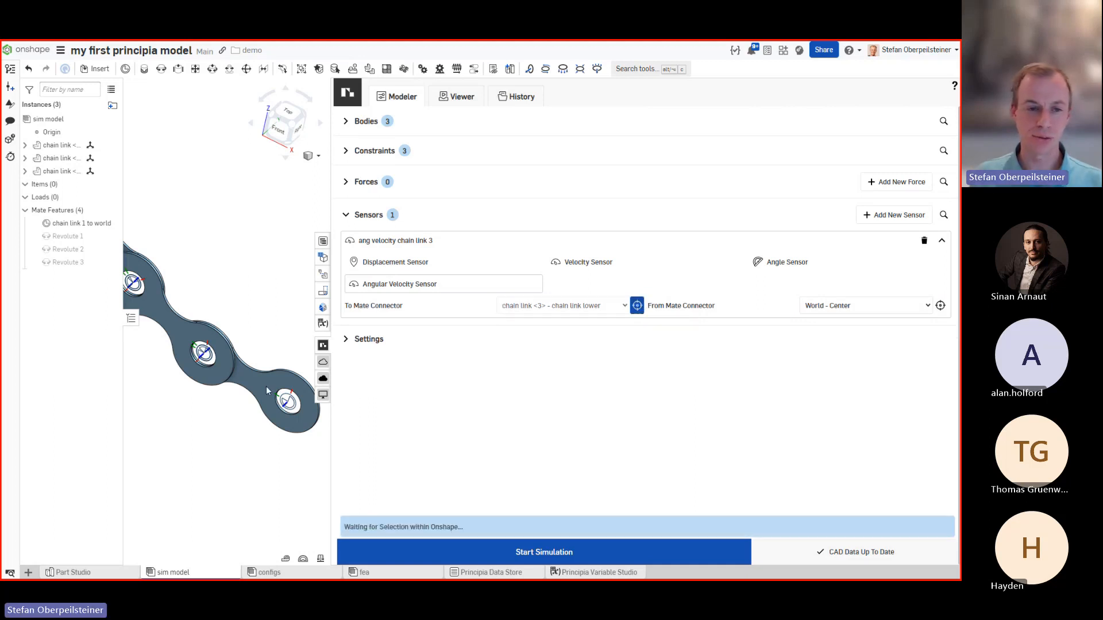
pyautogui.click(295, 404)
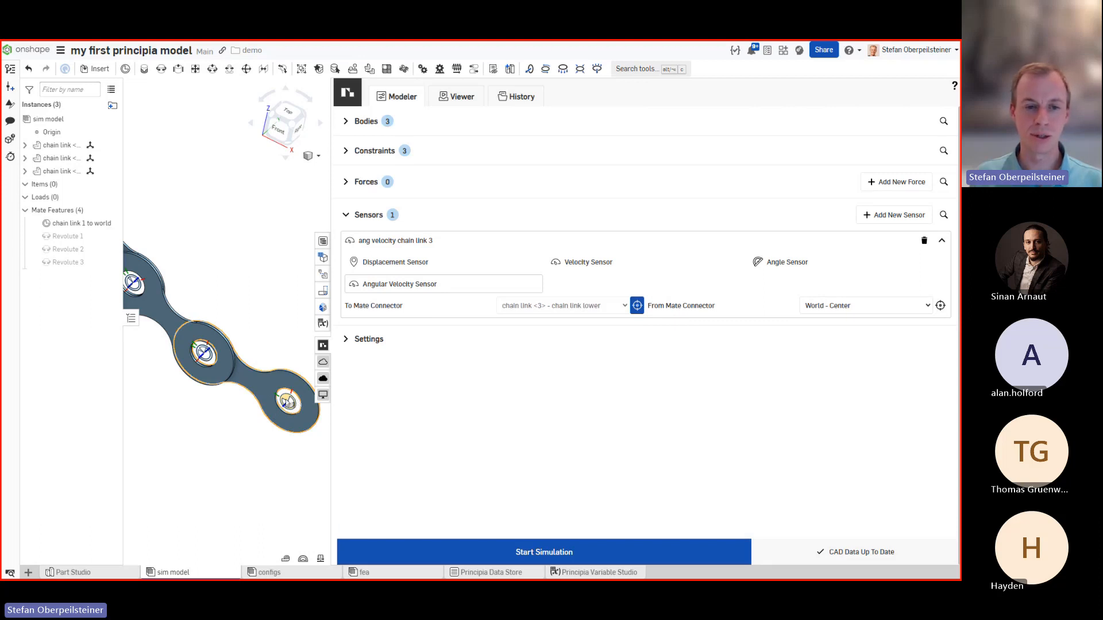
pyautogui.click(289, 402)
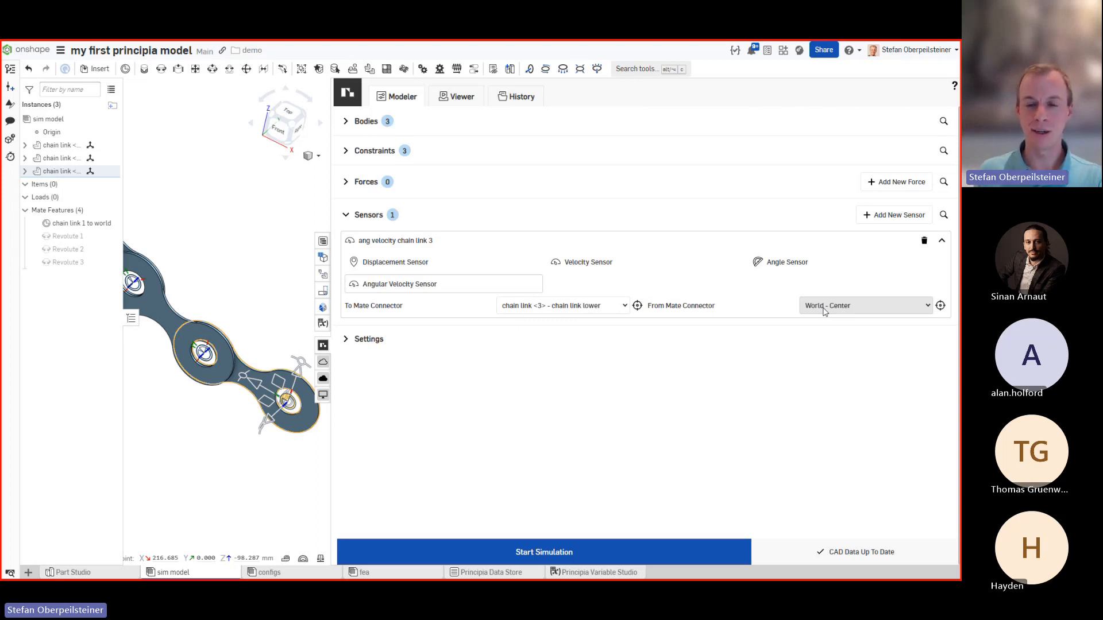
# Step: Set the sensor's From Mate Connector to "chain link <2> - chain link lower"
pyautogui.click(879, 306)
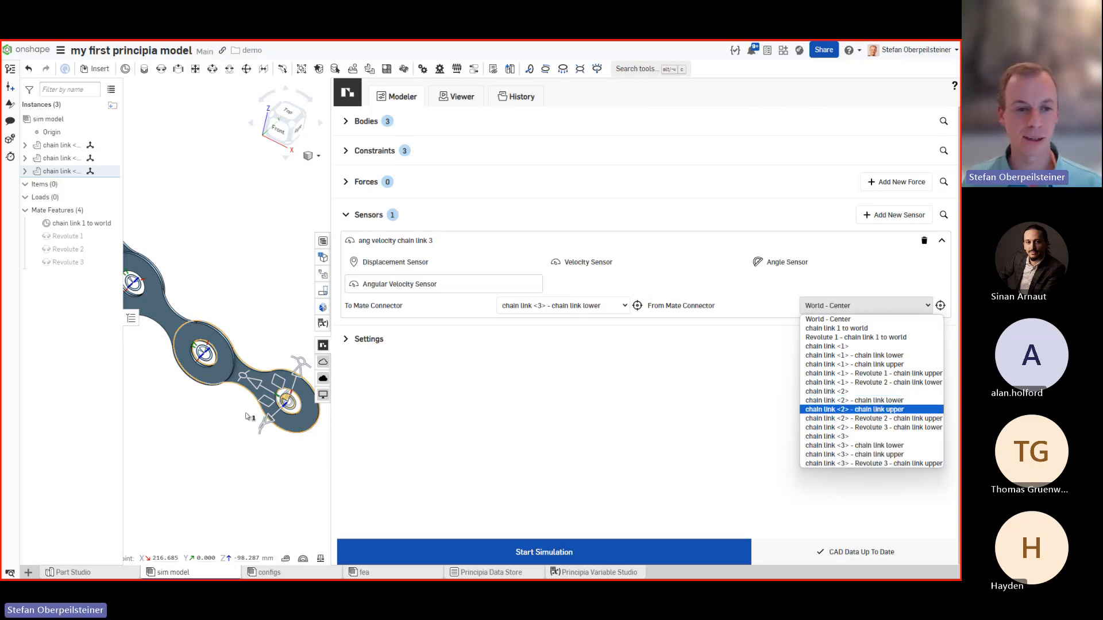
pyautogui.click(220, 368)
pyautogui.moveTo(219, 370); pyautogui.dragTo(210, 336, button='right')
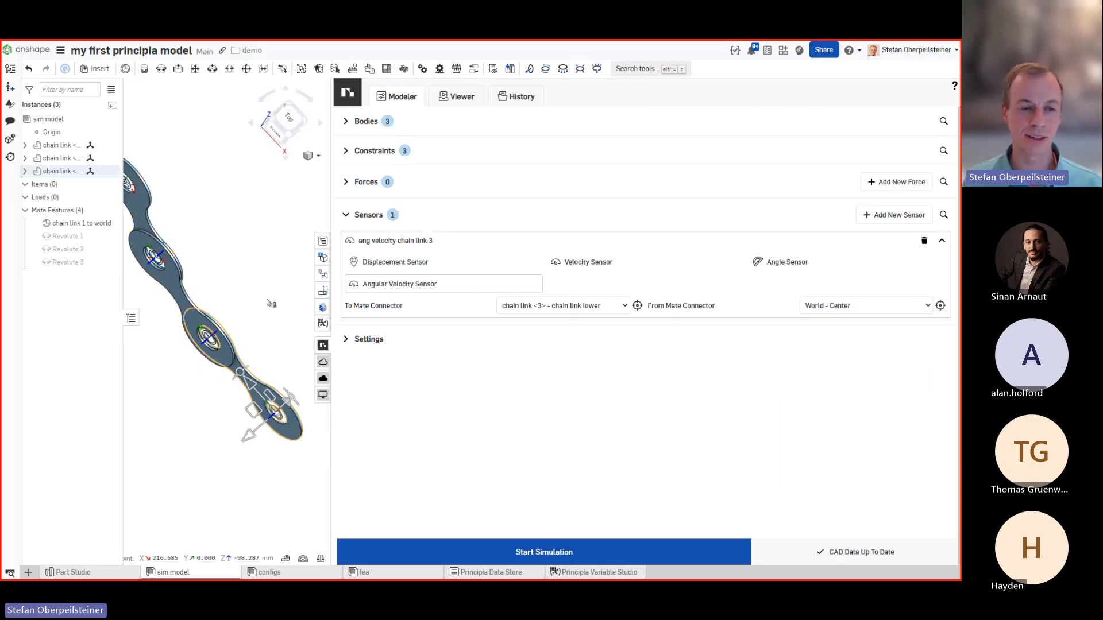
pyautogui.click(899, 304)
pyautogui.click(287, 374)
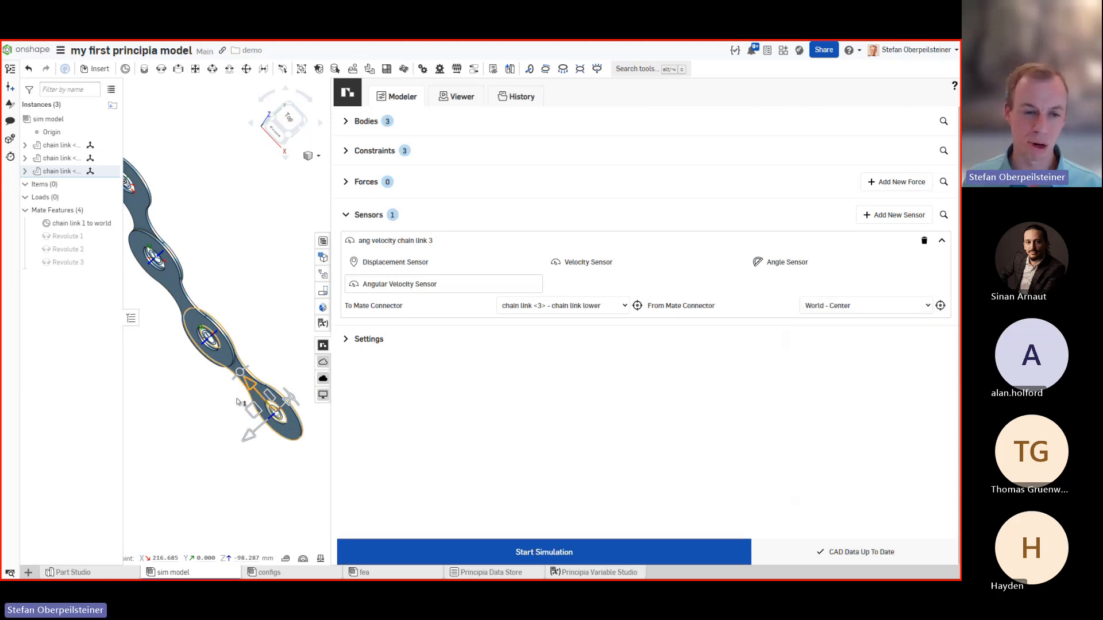
pyautogui.moveTo(226, 394); pyautogui.dragTo(242, 386, button='right')
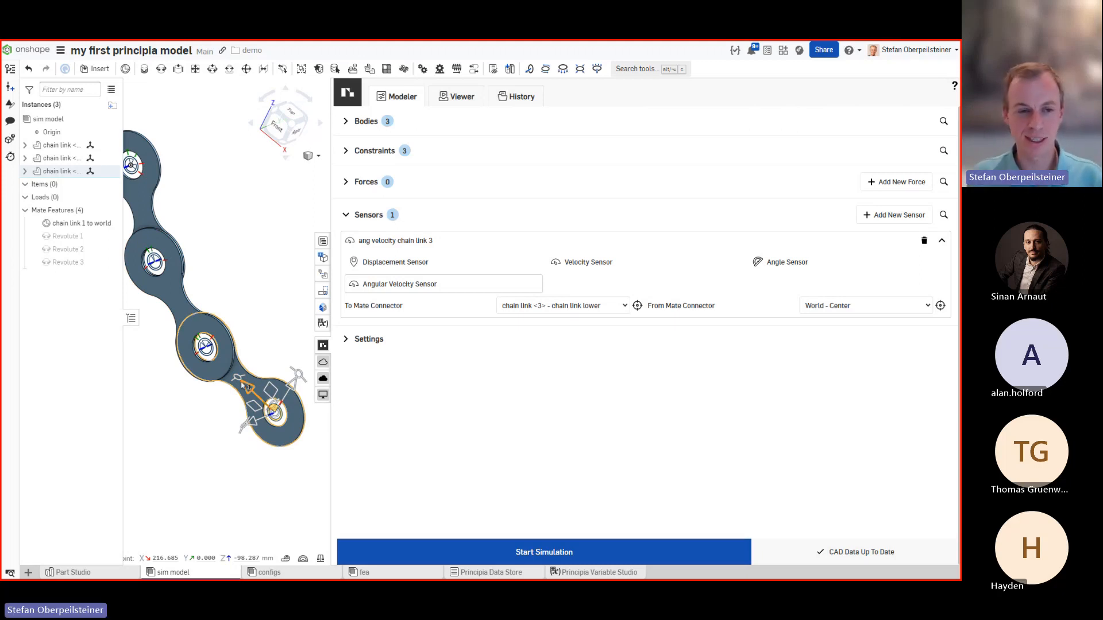
pyautogui.click(824, 309)
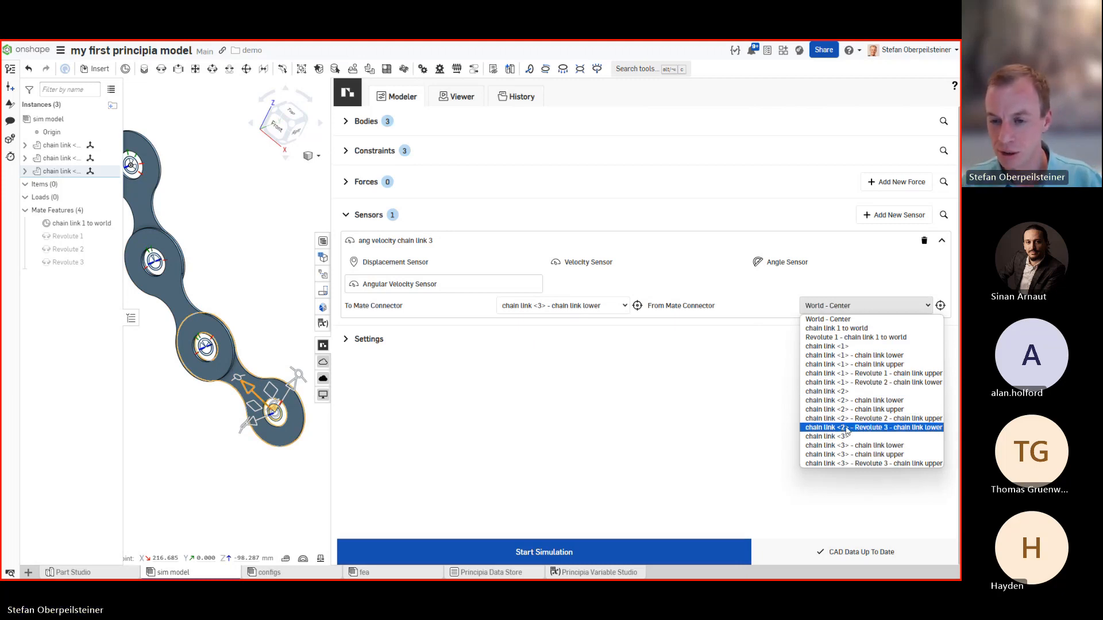
pyautogui.click(847, 428)
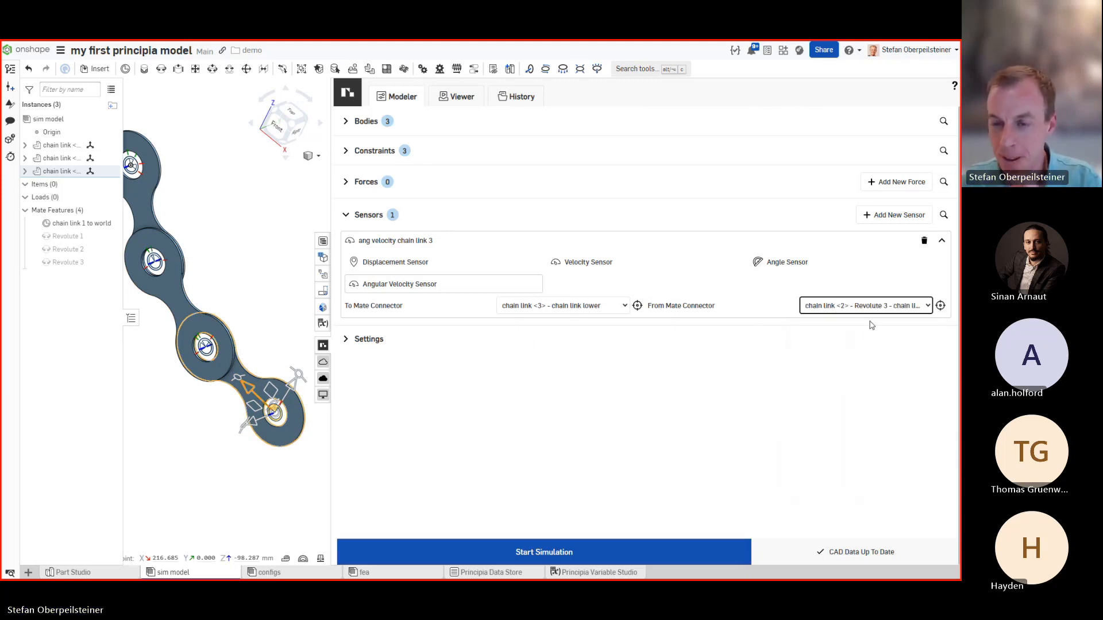
pyautogui.click(909, 307)
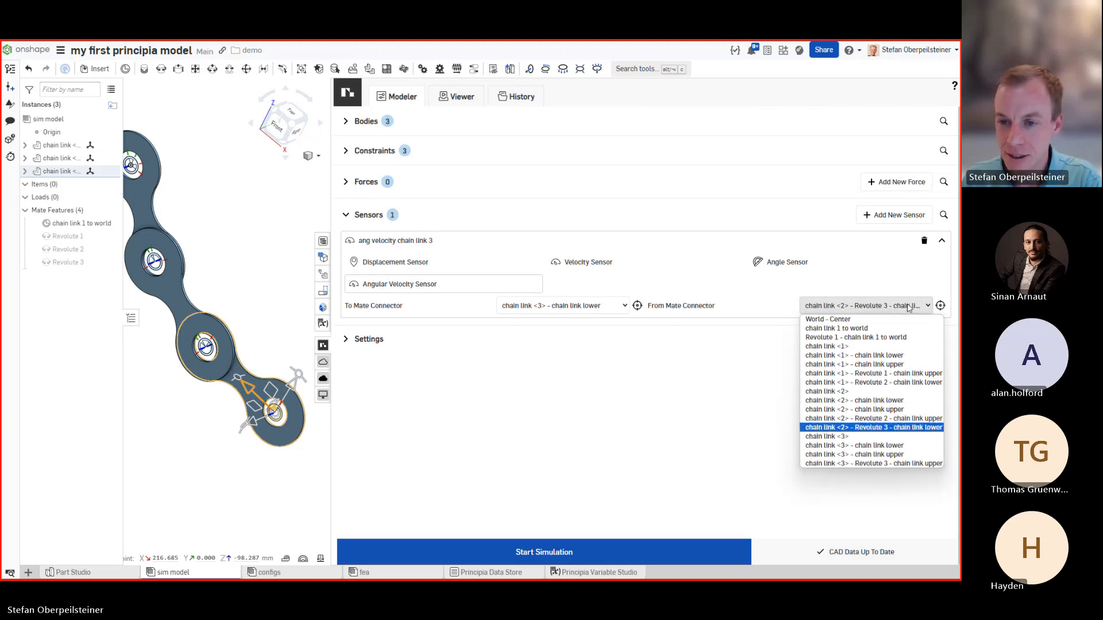
pyautogui.click(904, 402)
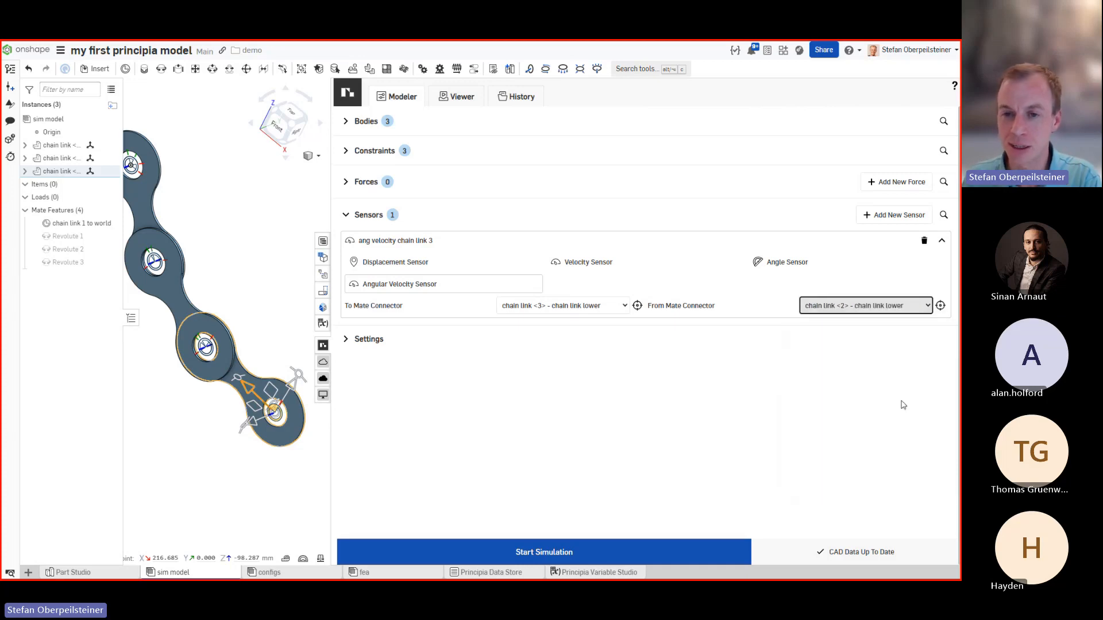
# Step: Run the simulation with the sensor and open the results of "New Simulation" from the simulation history
pyautogui.click(590, 551)
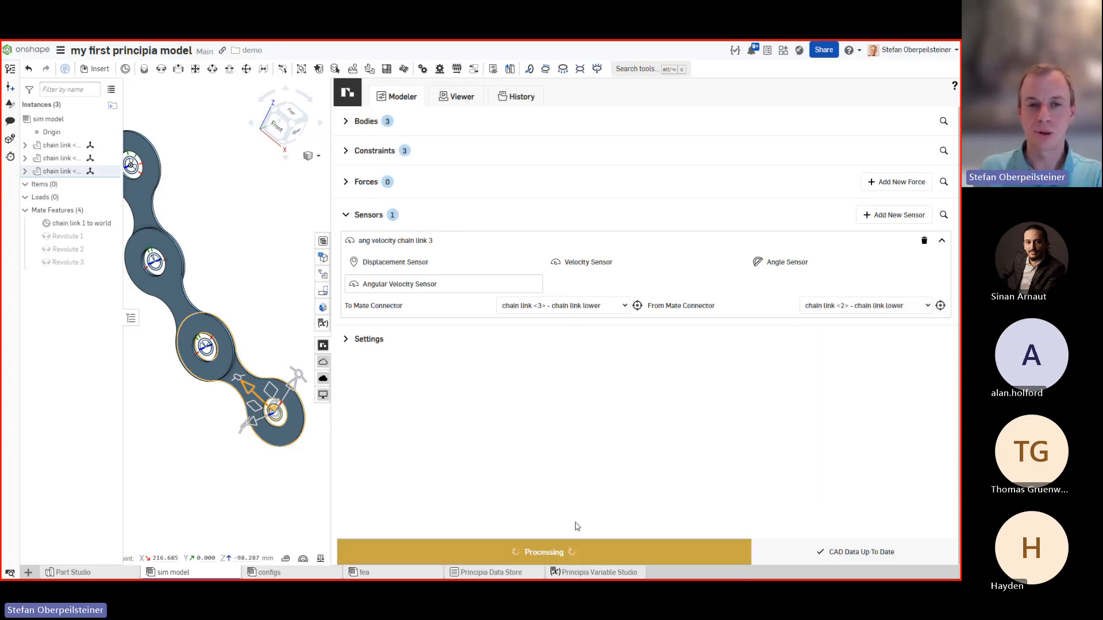
pyautogui.click(515, 97)
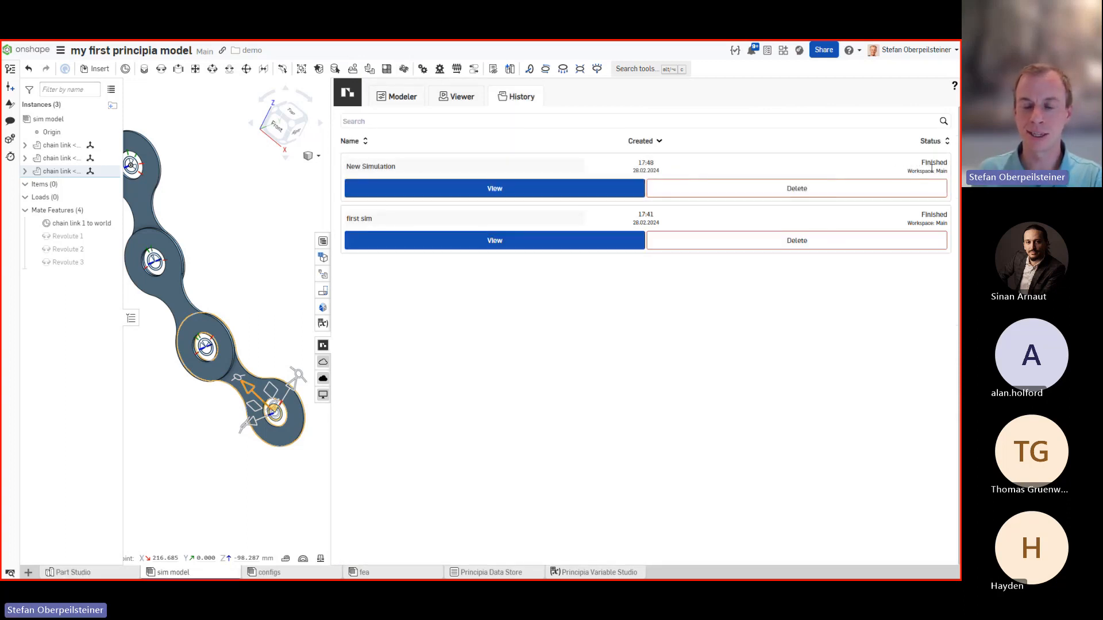
pyautogui.click(514, 187)
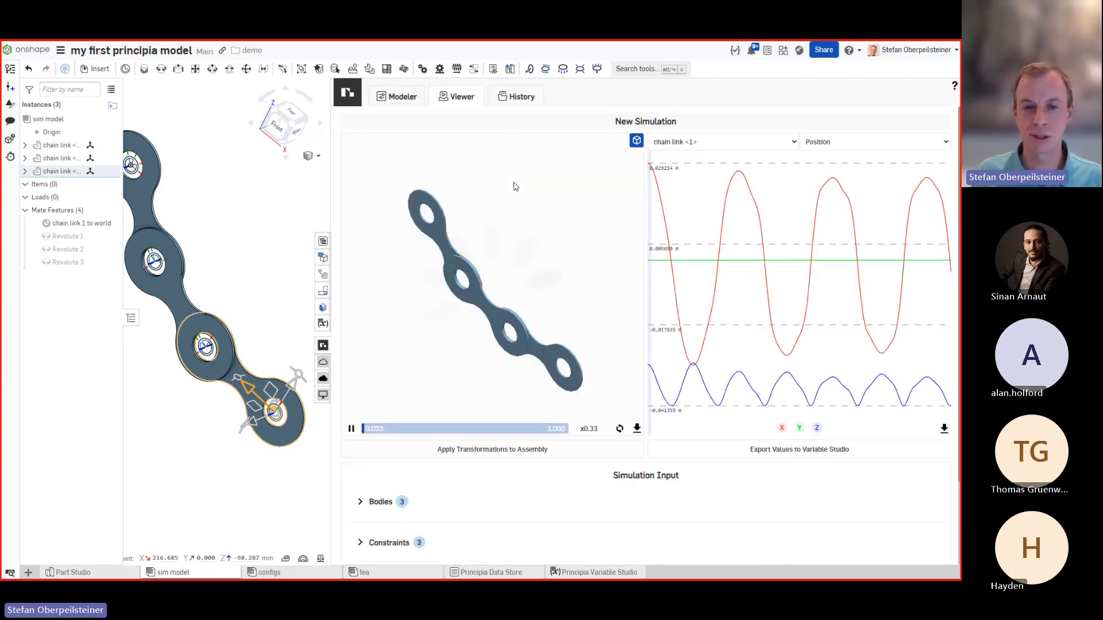
# Step: Plot the X, Y and Z components of the "ang velocity chain link 3" sensor, comparing X with Z and ending on Z
pyautogui.click(697, 141)
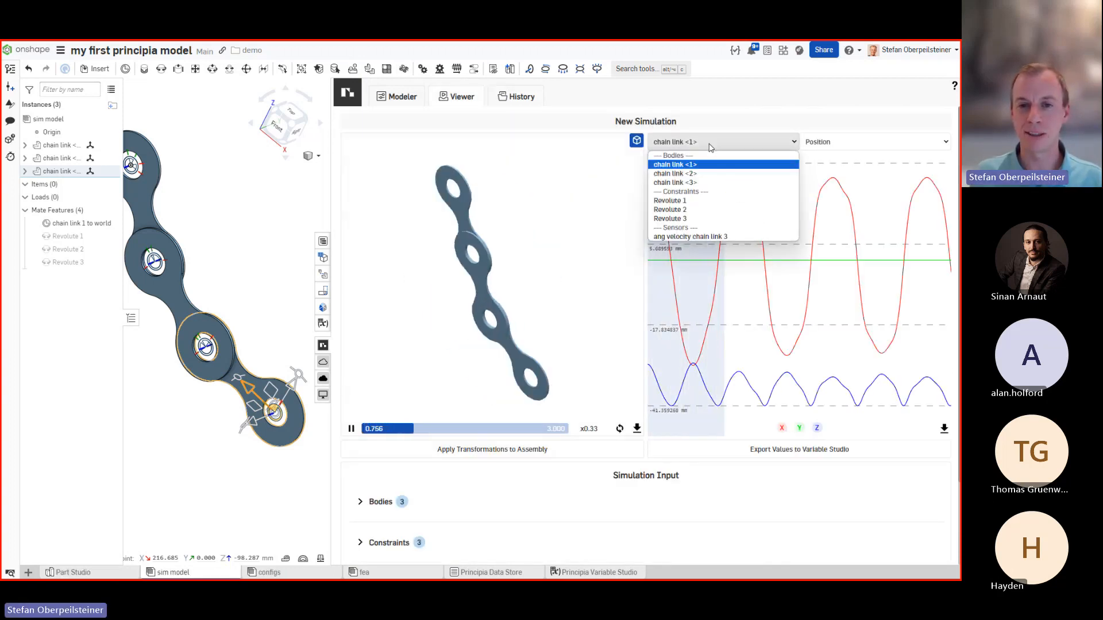
pyautogui.click(693, 236)
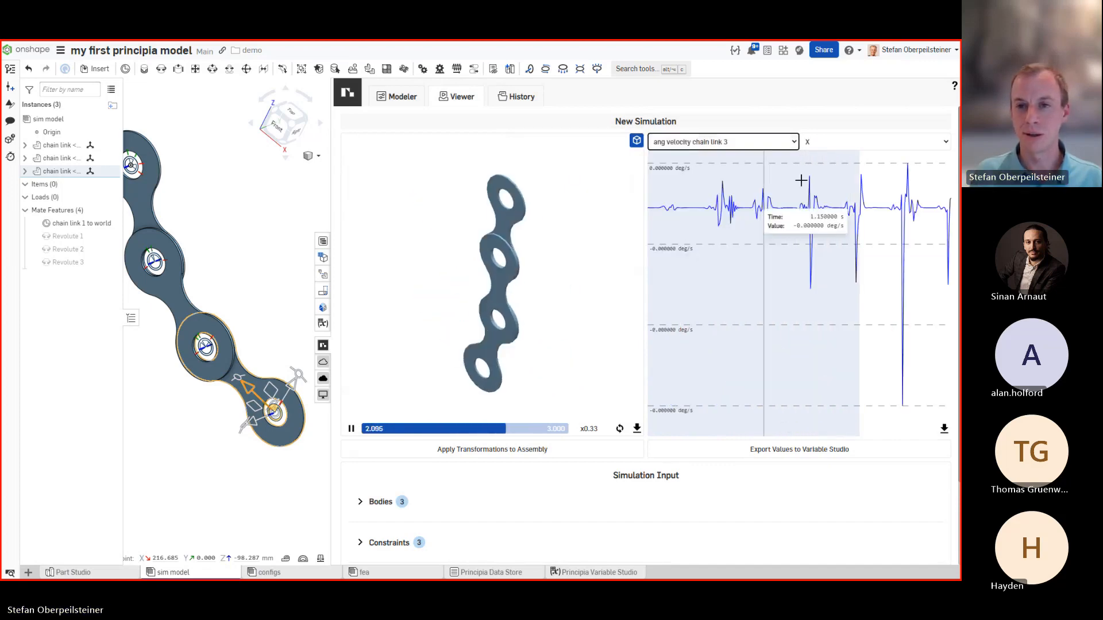
pyautogui.click(817, 143)
pyautogui.click(820, 156)
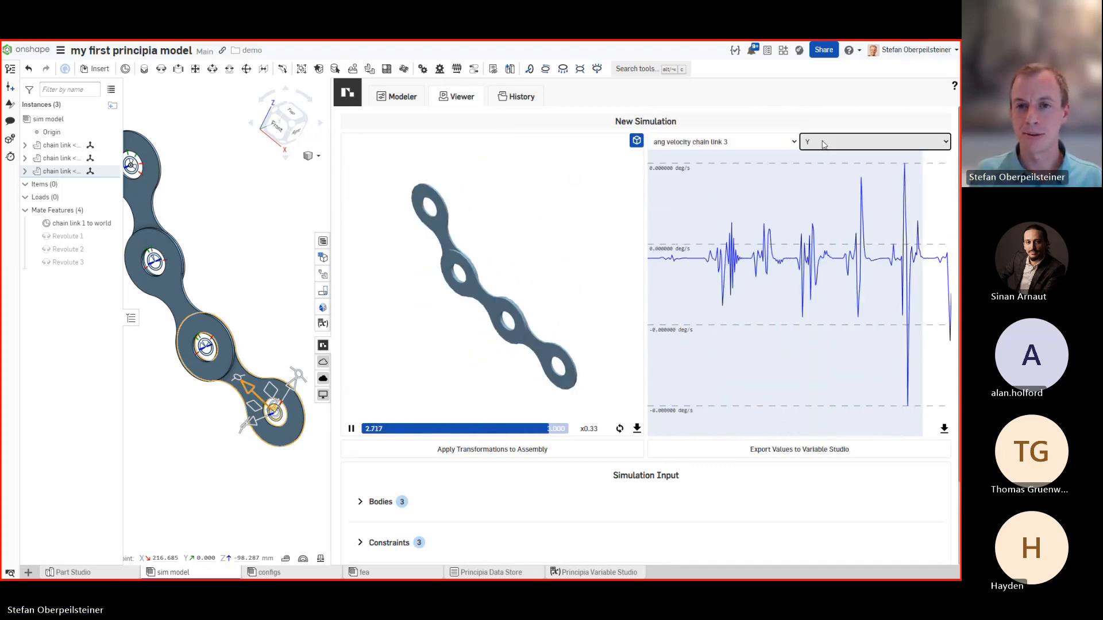
pyautogui.click(823, 144)
pyautogui.click(824, 151)
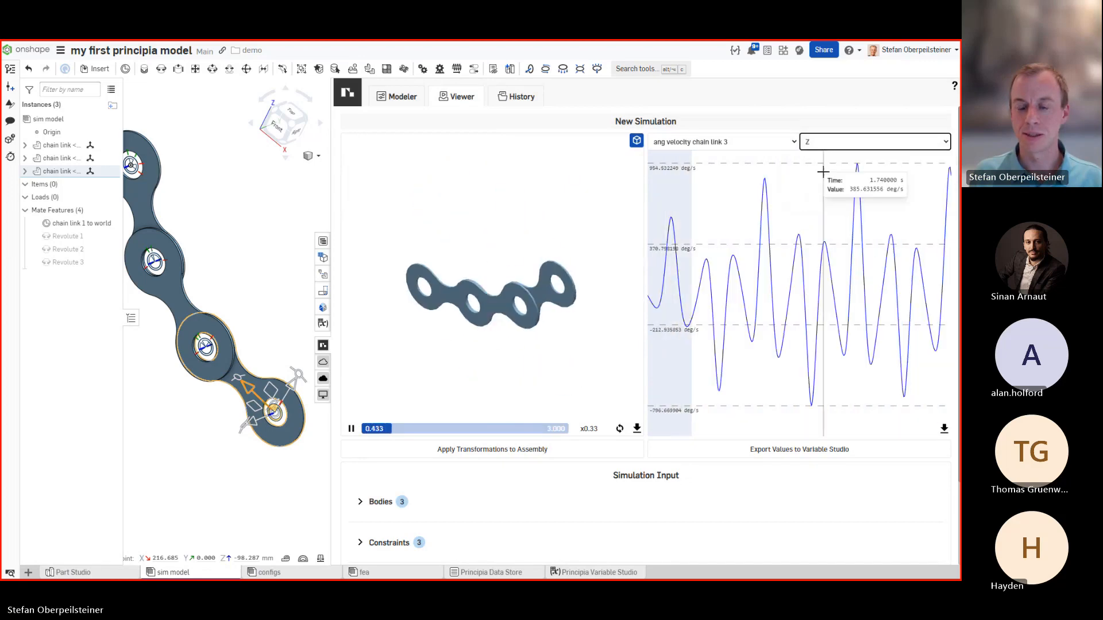
pyautogui.click(825, 144)
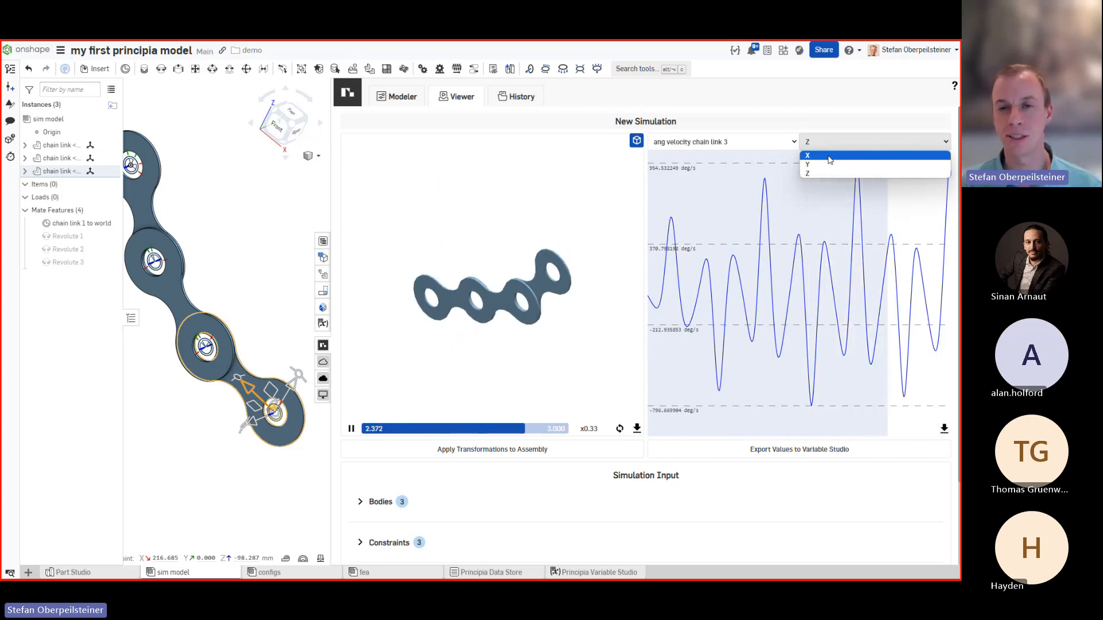
pyautogui.click(829, 156)
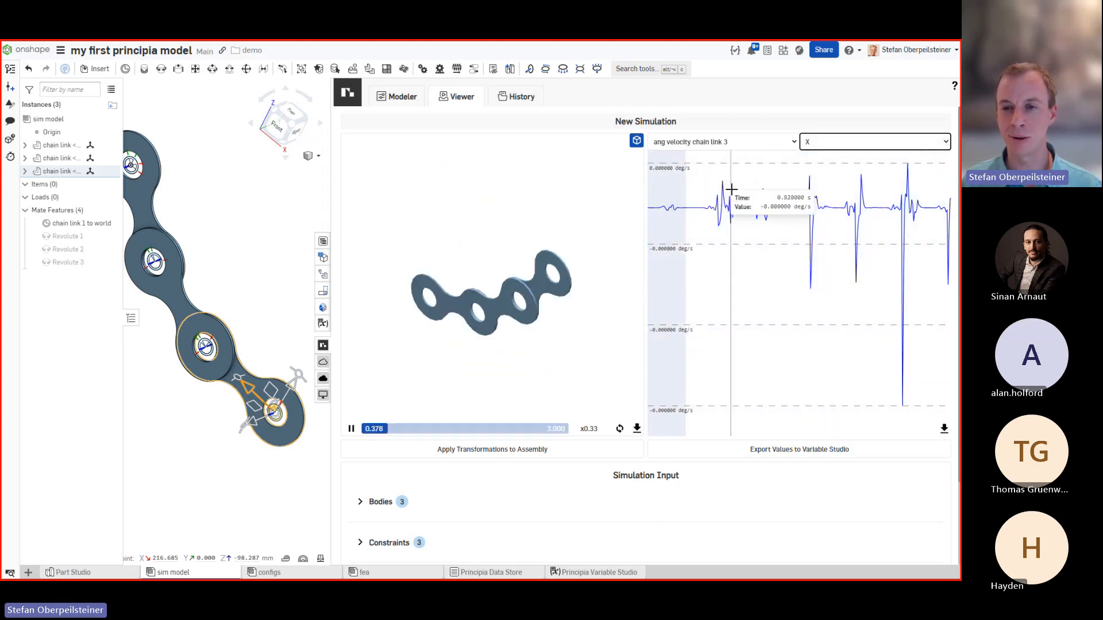
pyautogui.click(861, 143)
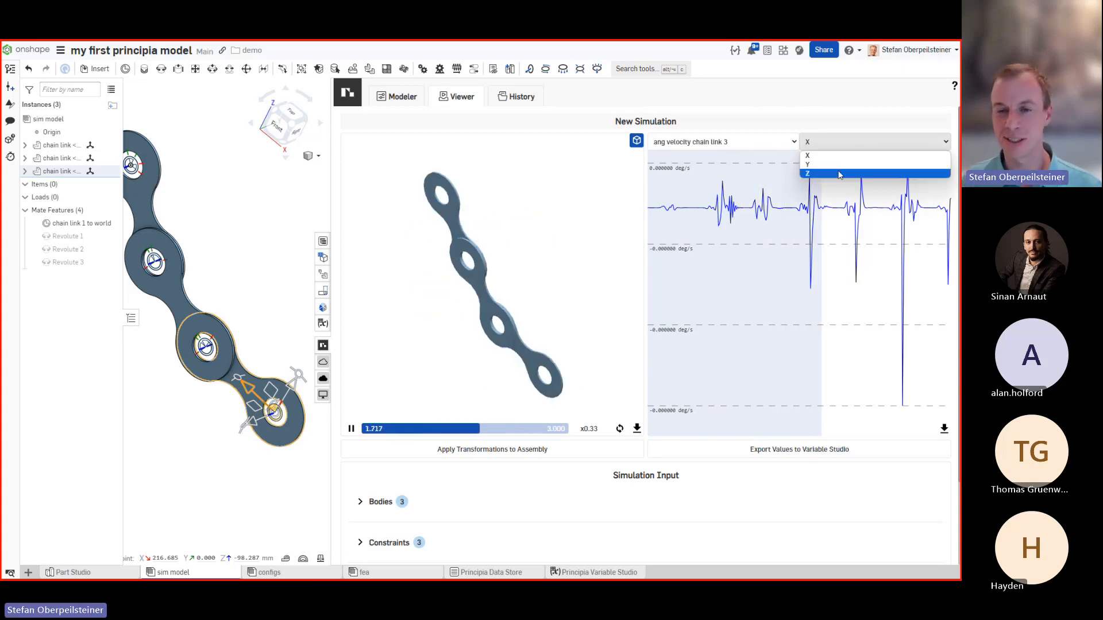
pyautogui.click(838, 173)
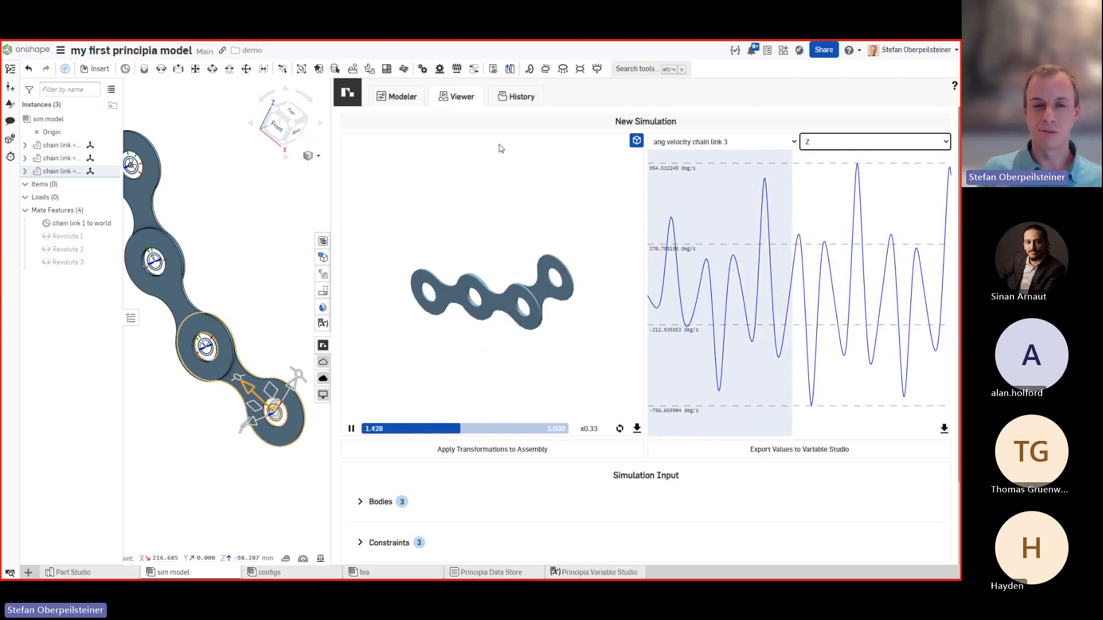
# Step: Return to the simulation model, add a new force and name it "const torque"
pyautogui.click(397, 97)
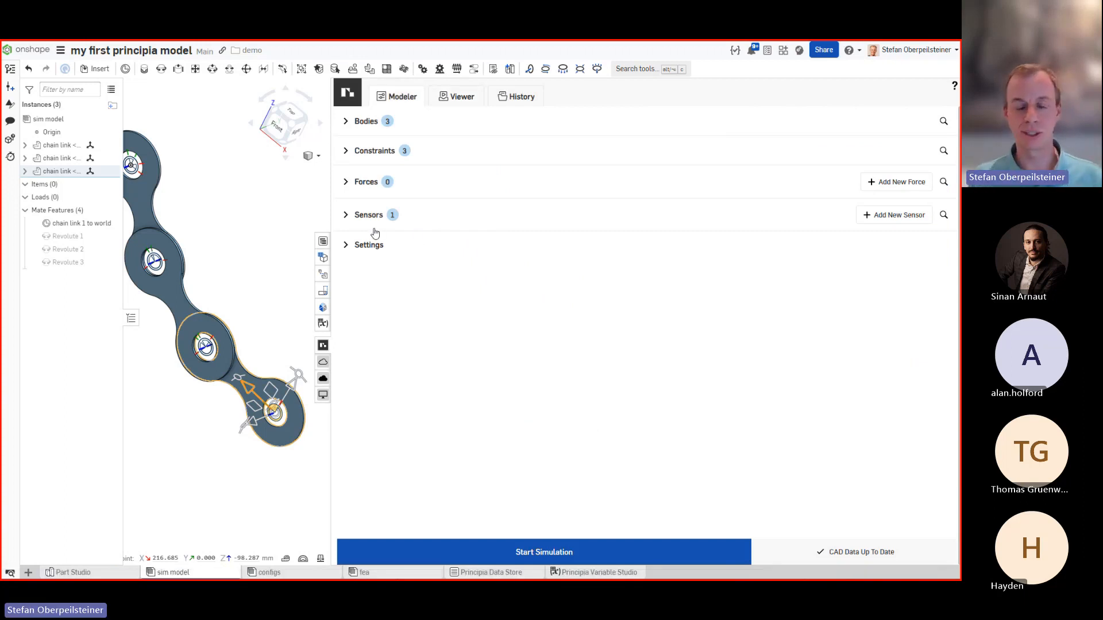
pyautogui.click(355, 188)
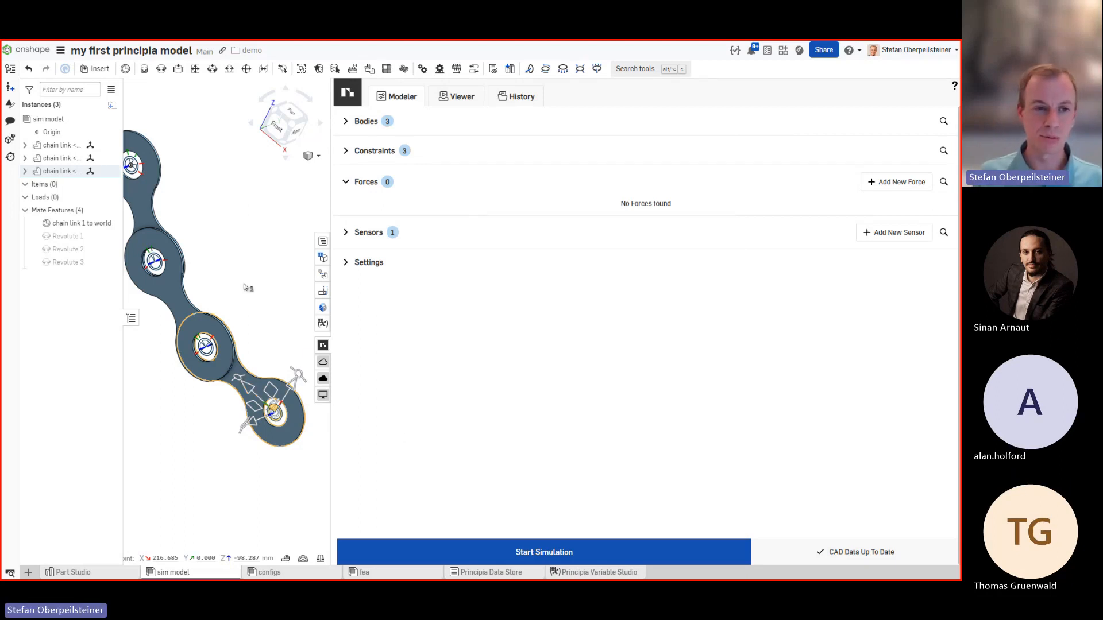
pyautogui.moveTo(244, 284)
pyautogui.mouseDown(button='right')
pyautogui.moveTo(232, 287)
pyautogui.moveTo(251, 272)
pyautogui.moveTo(240, 285)
pyautogui.mouseUp(button='right')
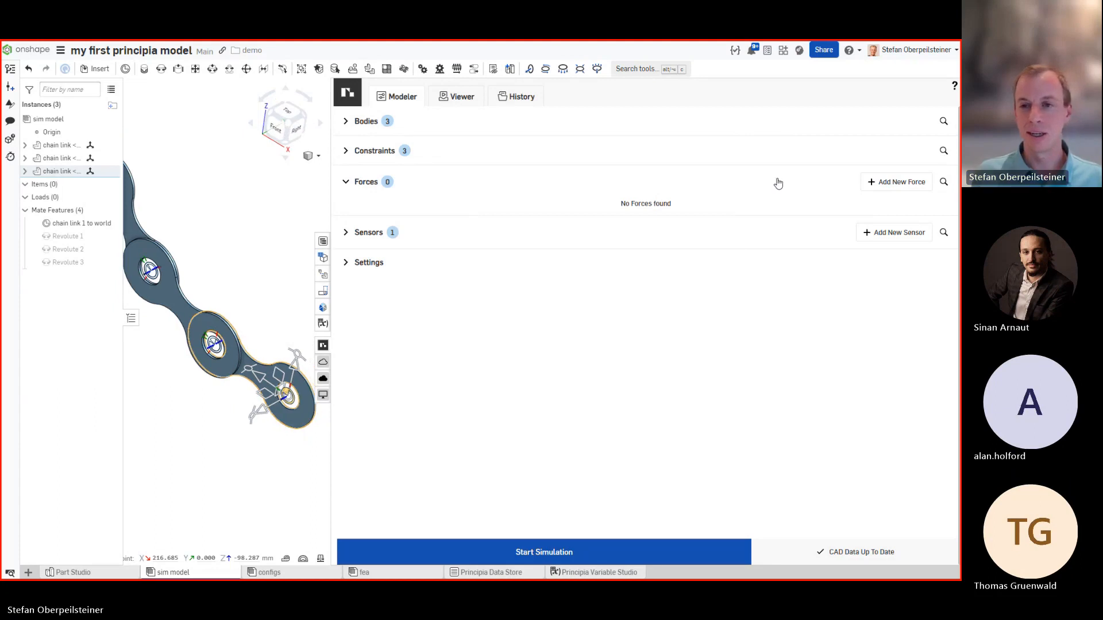
pyautogui.click(914, 185)
pyautogui.tripleClick(445, 206)
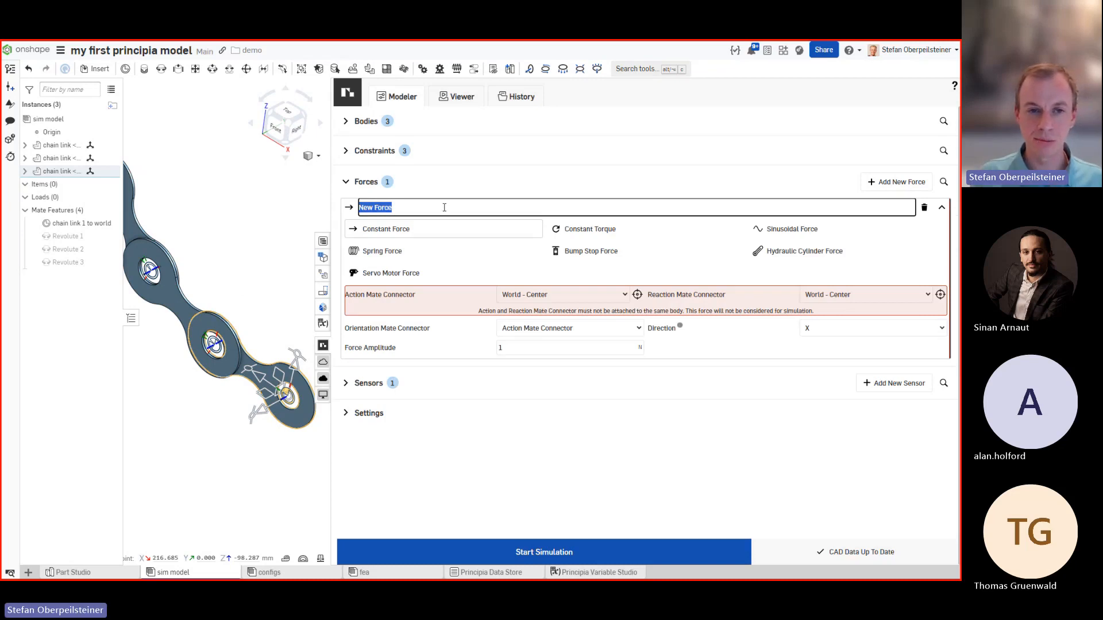
pyautogui.write('const torque')
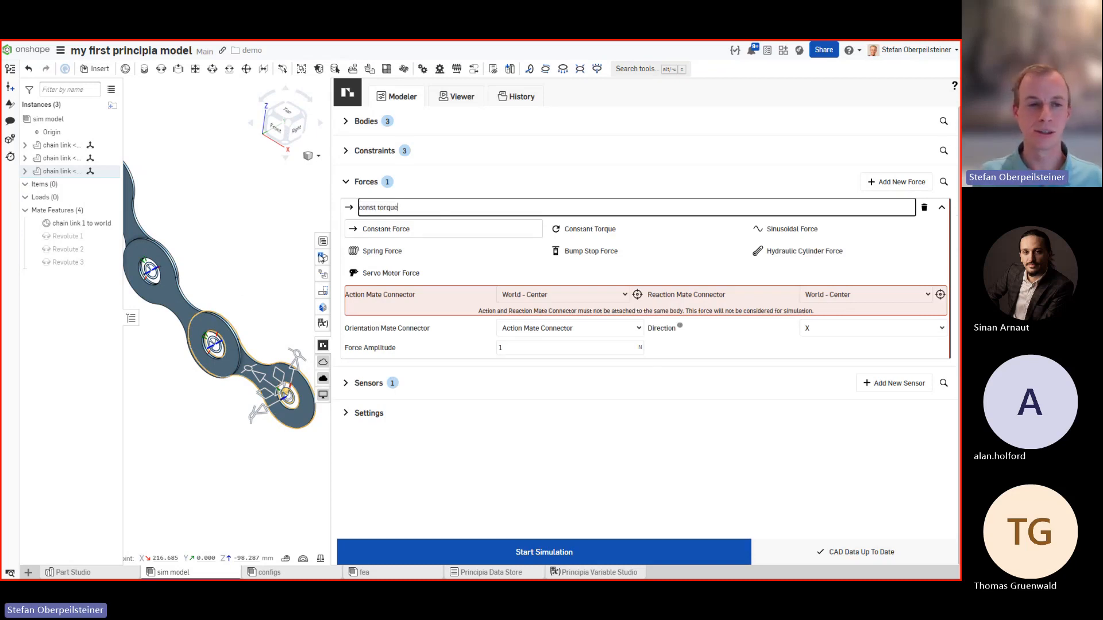
pyautogui.click(201, 273)
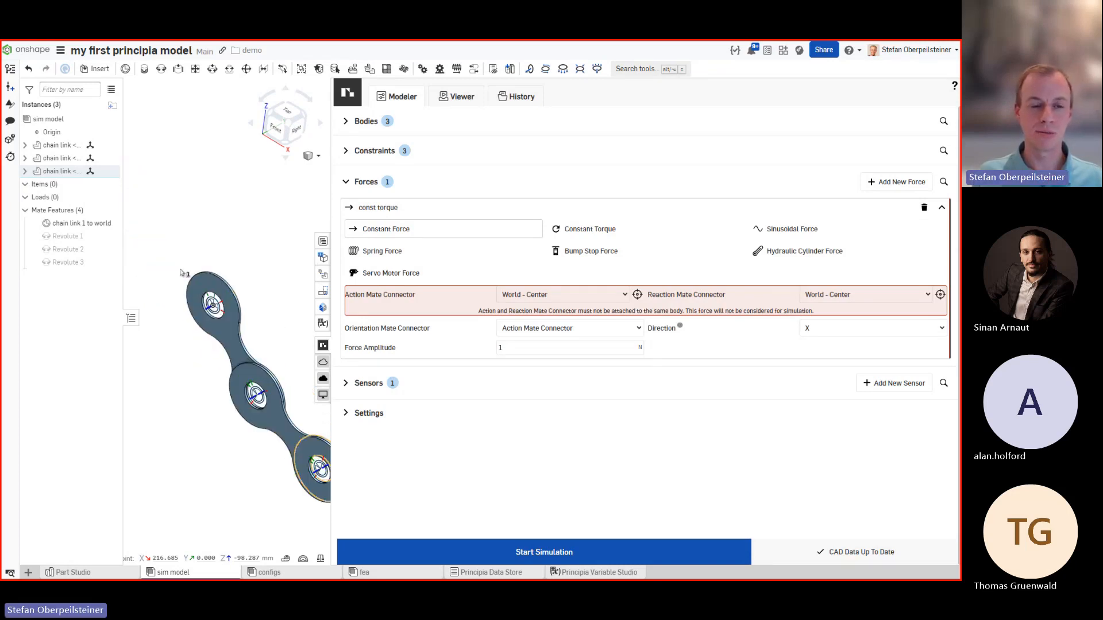
# Step: Make "const torque" a Constant Torque and set its Action Mate Connector to "chain link <1> - chain link upper"
pyautogui.scroll(2, 181, 273)
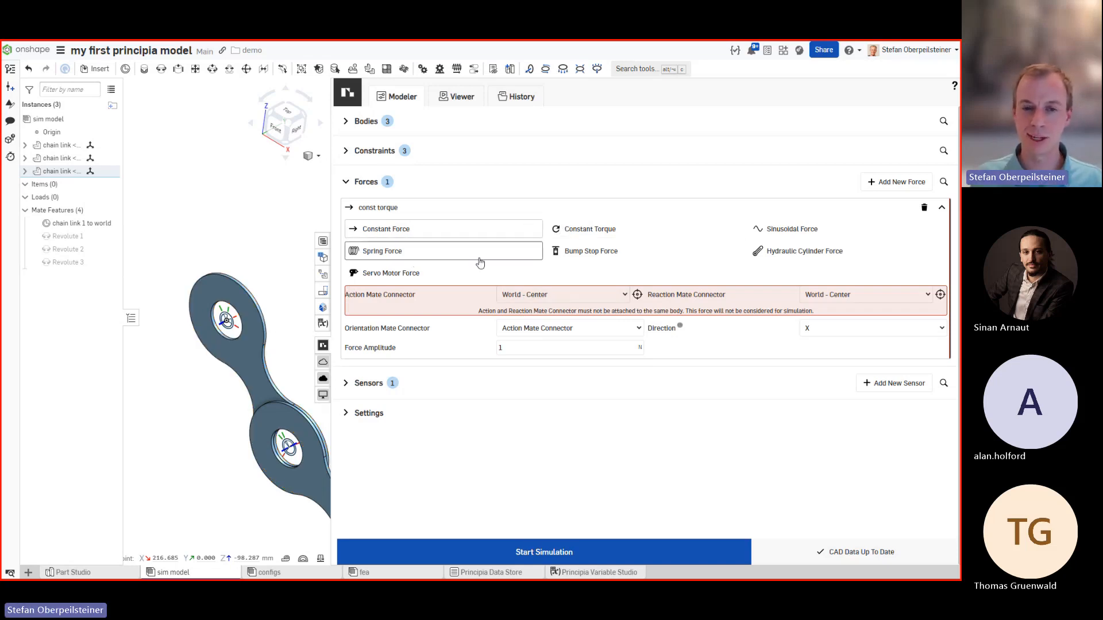
pyautogui.click(618, 231)
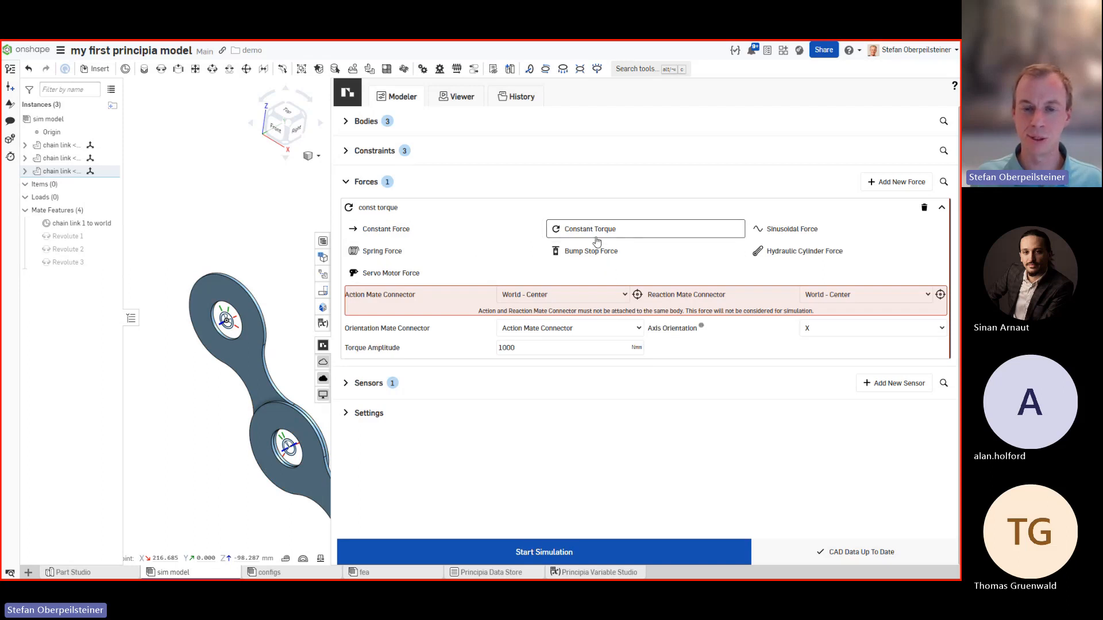
pyautogui.click(569, 295)
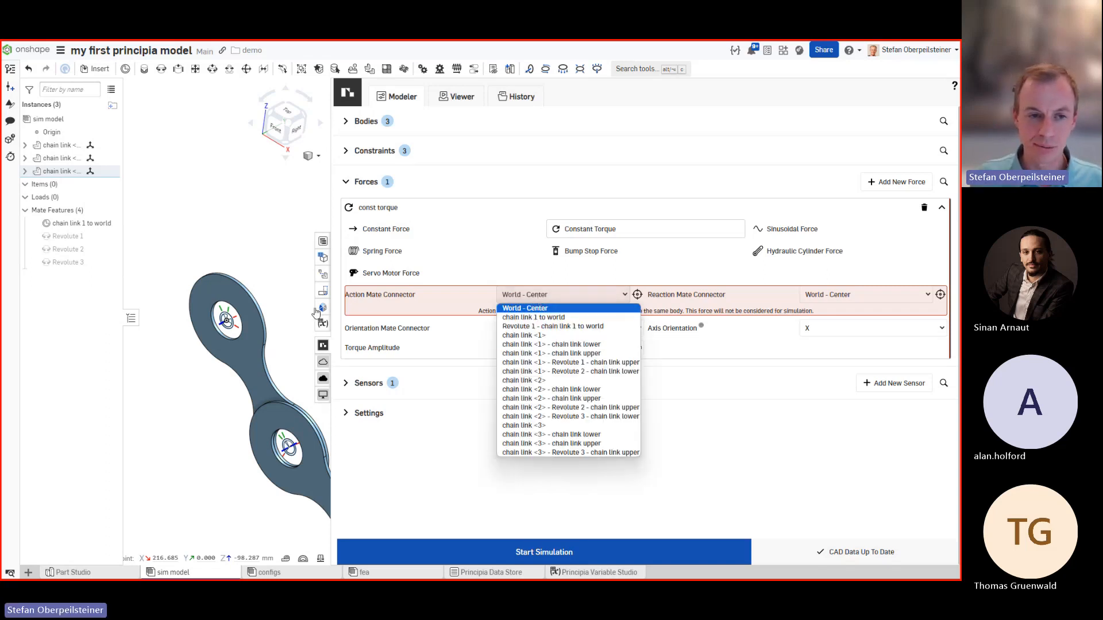
pyautogui.scroll(3, 218, 280)
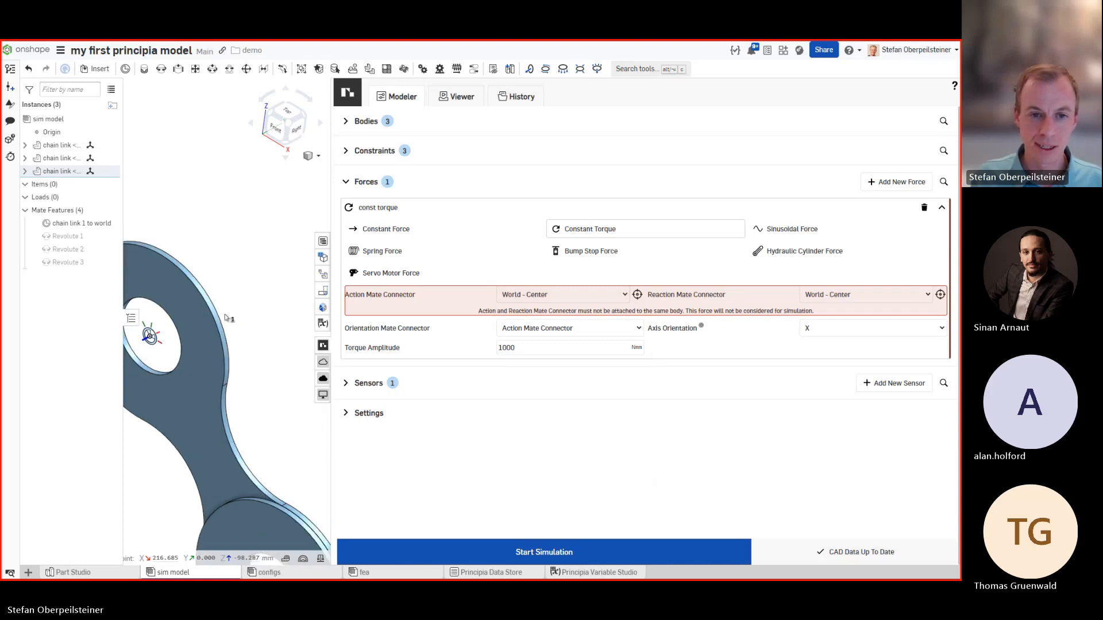
pyautogui.click(572, 297)
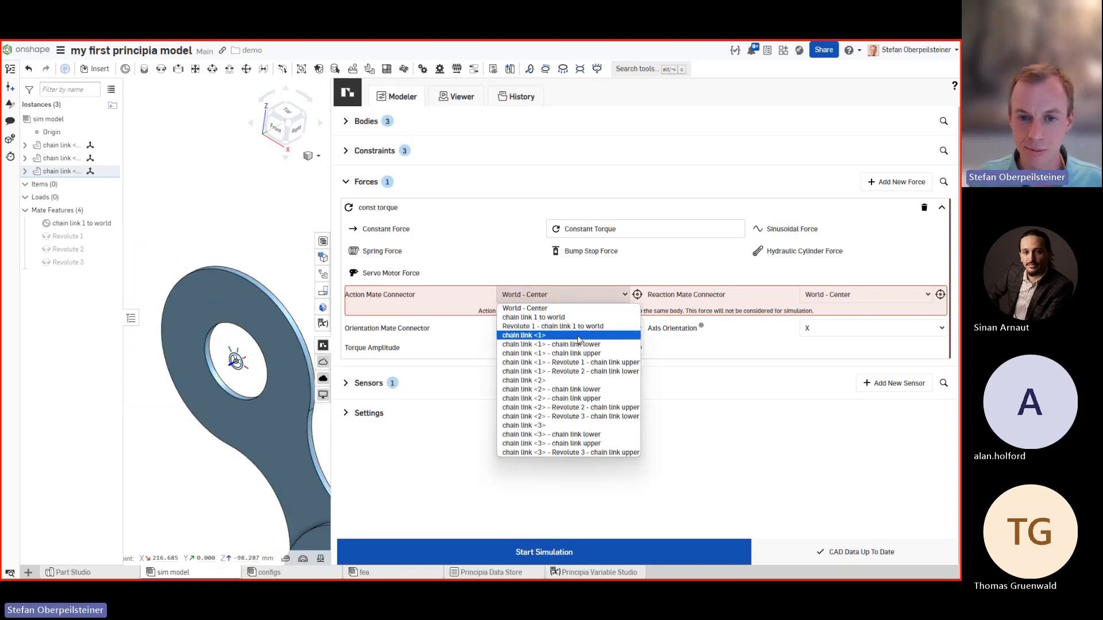
pyautogui.click(592, 355)
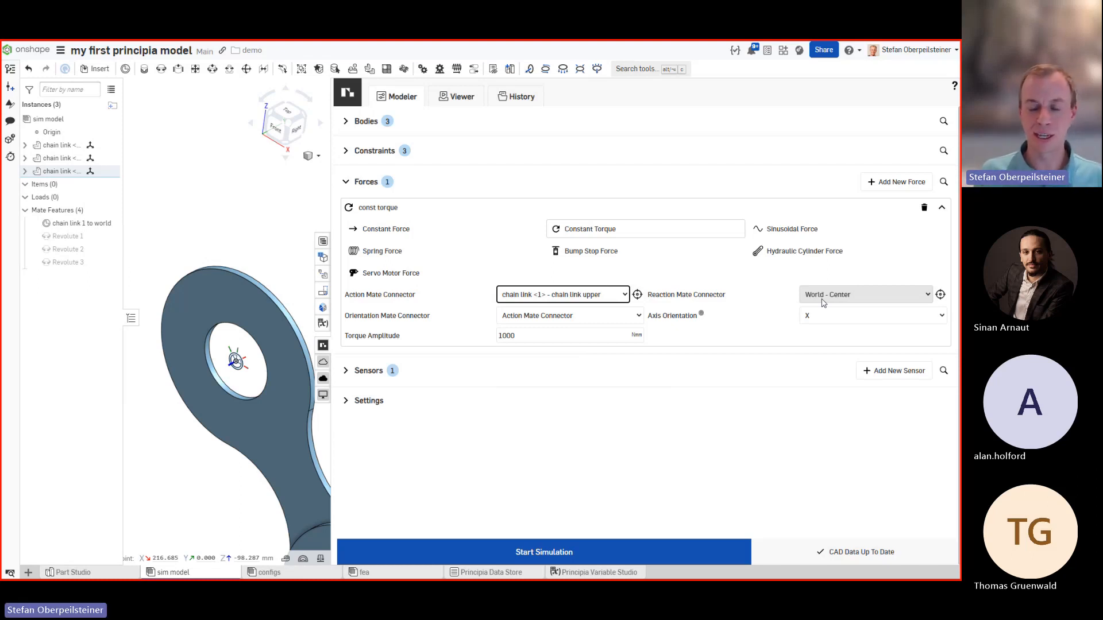
# Step: Set the torque's Orientation Mate Connector to Bound to World and its Axis Orientation to Y
pyautogui.click(608, 317)
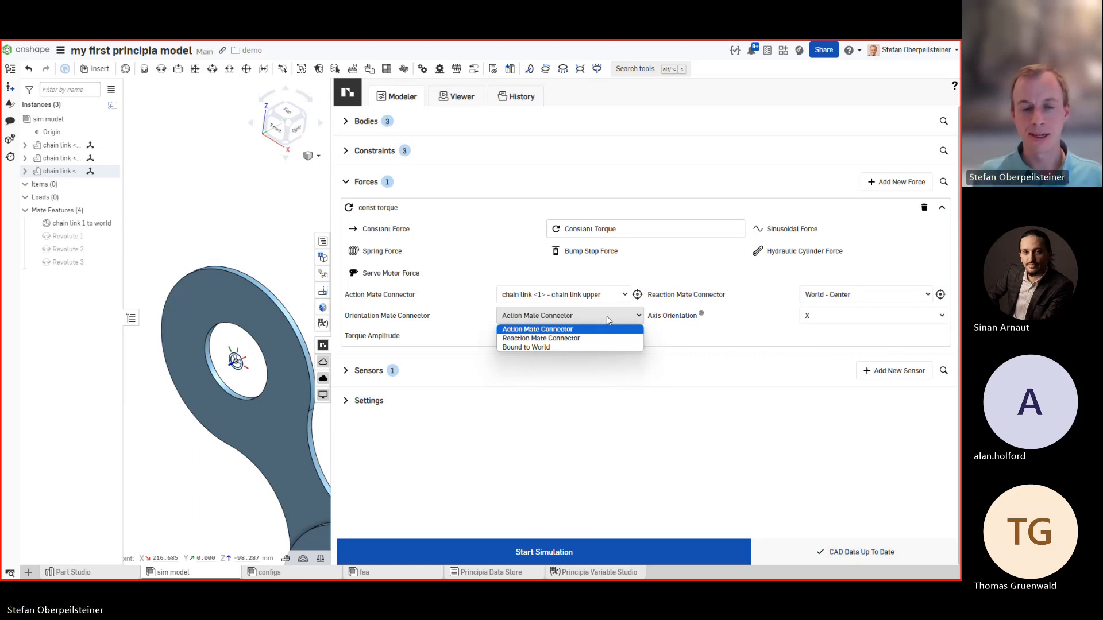
pyautogui.click(556, 349)
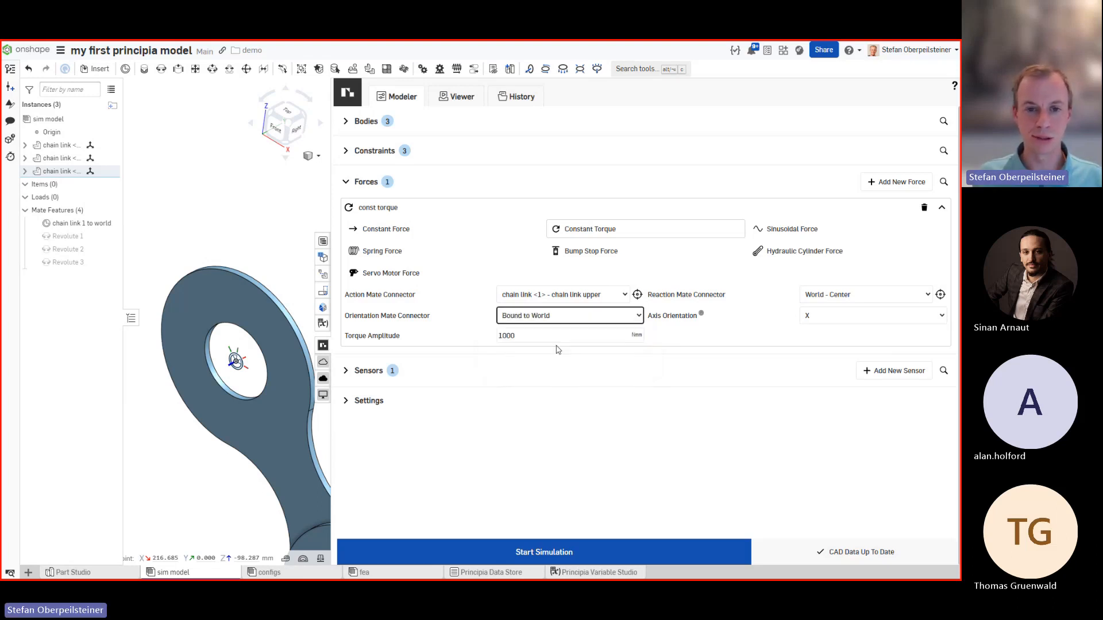
pyautogui.moveTo(283, 176); pyautogui.dragTo(300, 108, button='right')
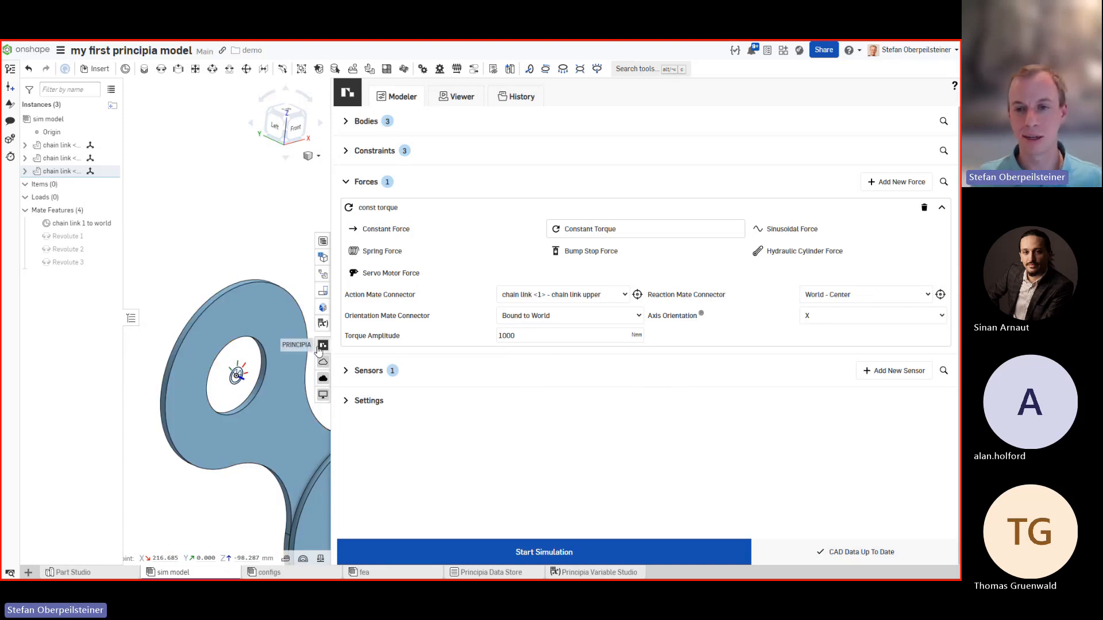
pyautogui.click(820, 314)
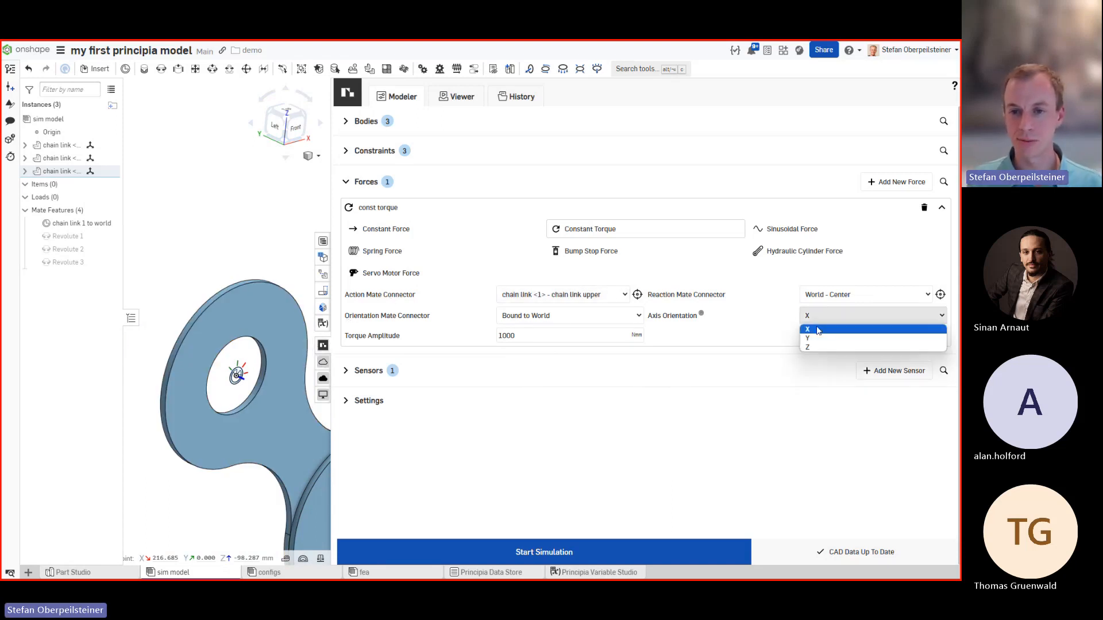
pyautogui.click(818, 339)
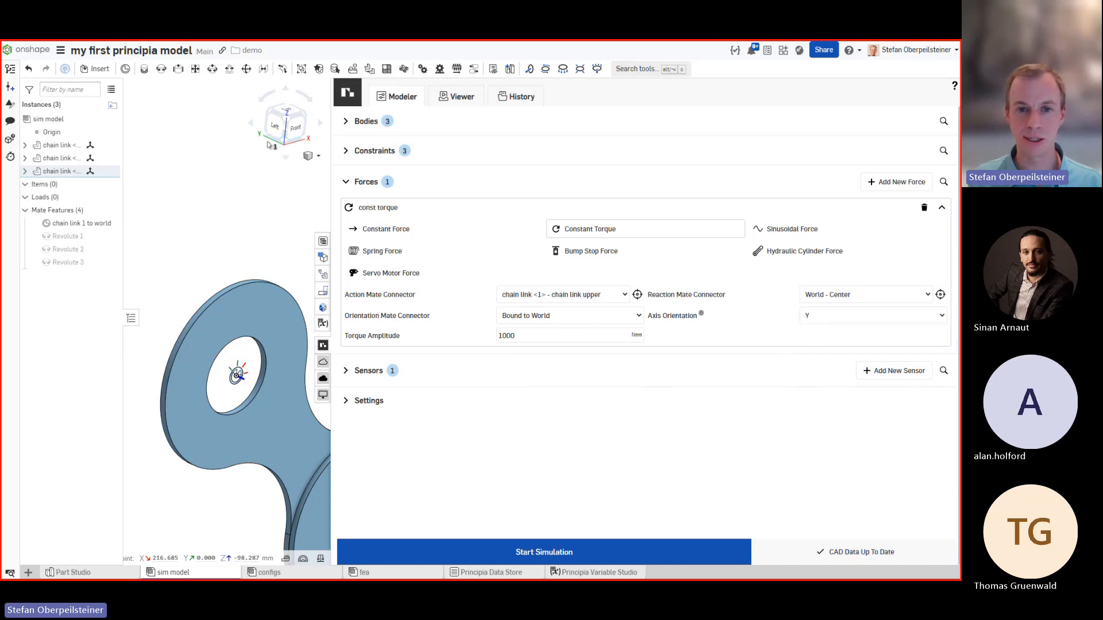
# Step: Set the torque amplitude to 10 Nmm, run the simulation and open the results of the newest run
pyautogui.click(554, 335)
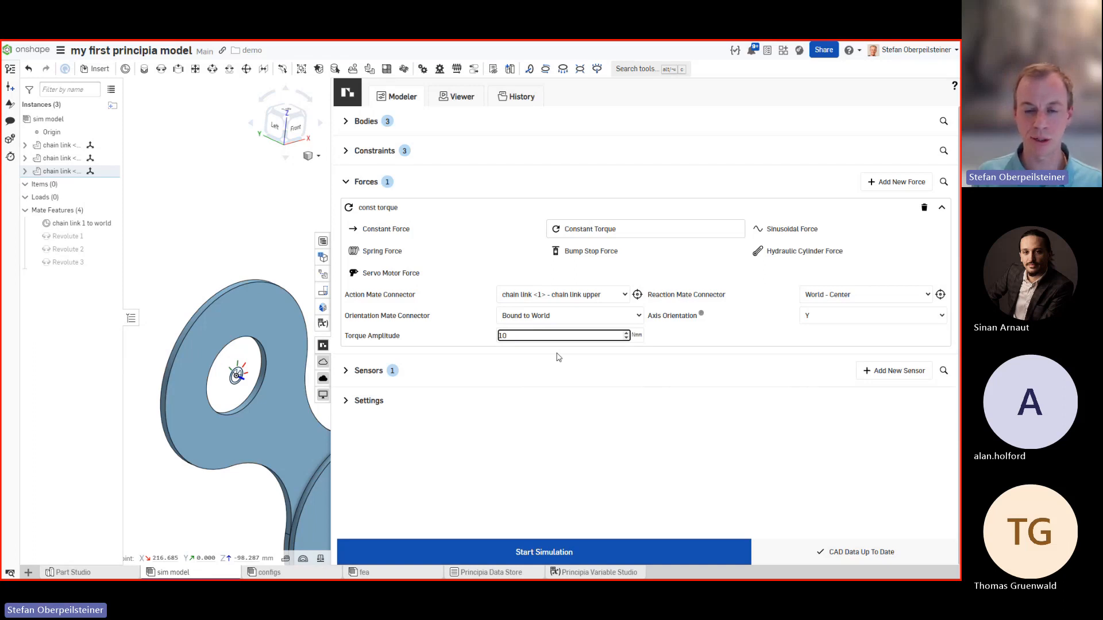
pyautogui.click(573, 551)
pyautogui.click(527, 107)
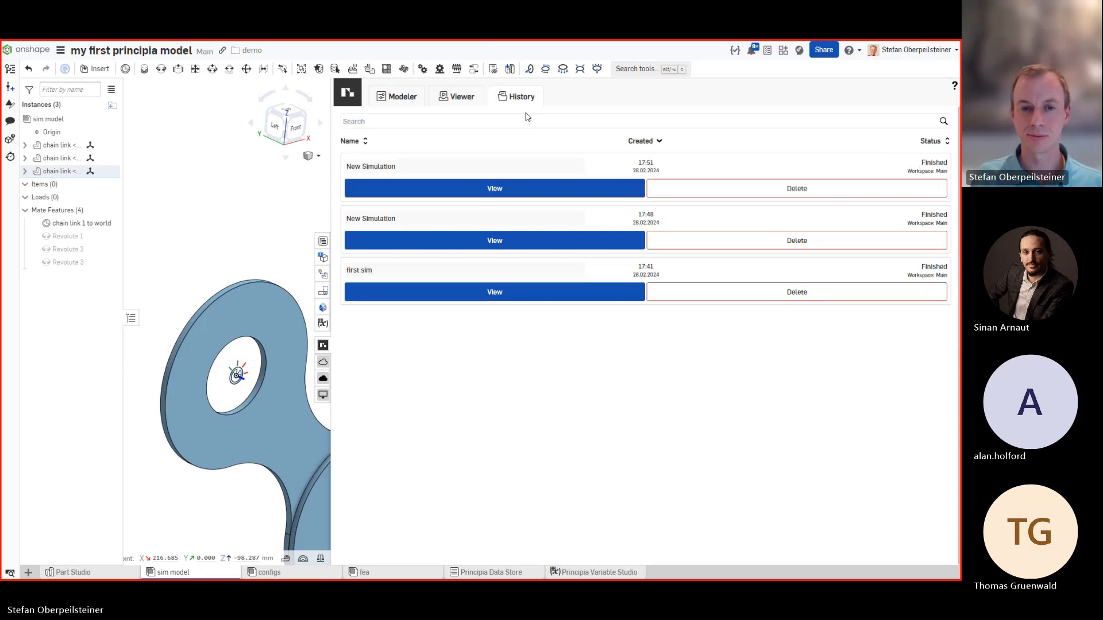
pyautogui.click(495, 189)
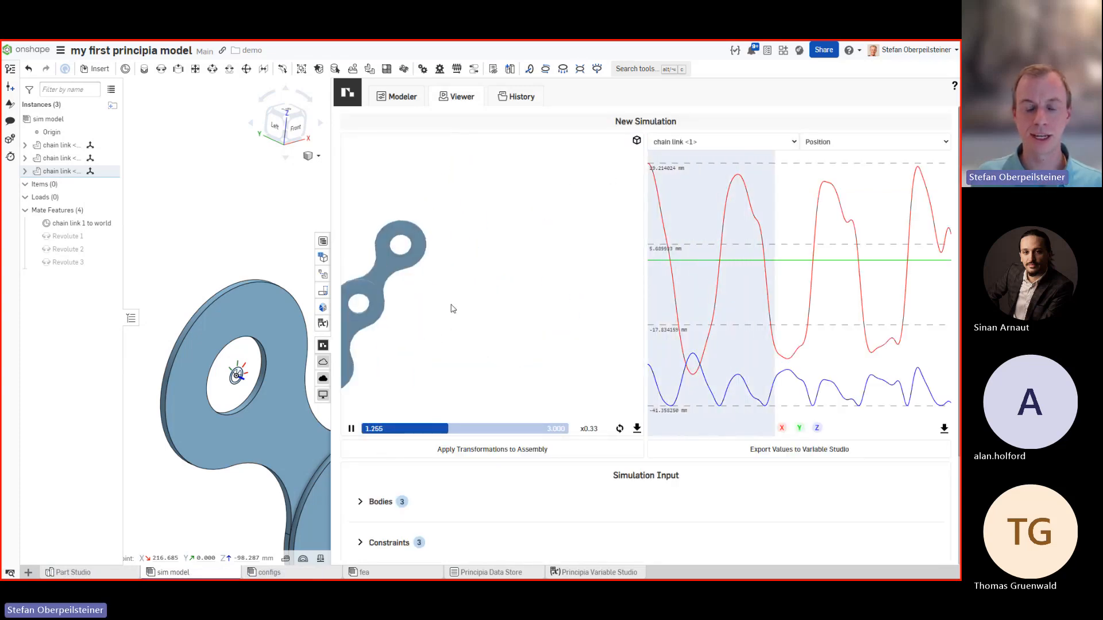
# Step: Return to the model, set the "const torque" amplitude to 1000 Nmm, rerun the simulation and open its results
pyautogui.click(395, 101)
pyautogui.click(376, 185)
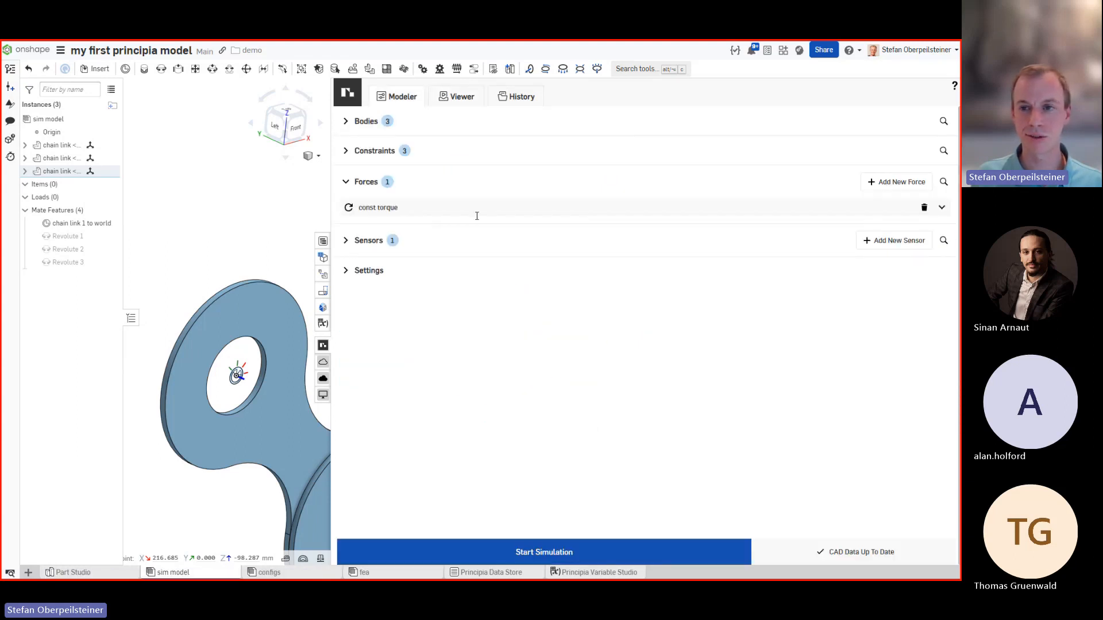
pyautogui.click(941, 208)
pyautogui.click(536, 335)
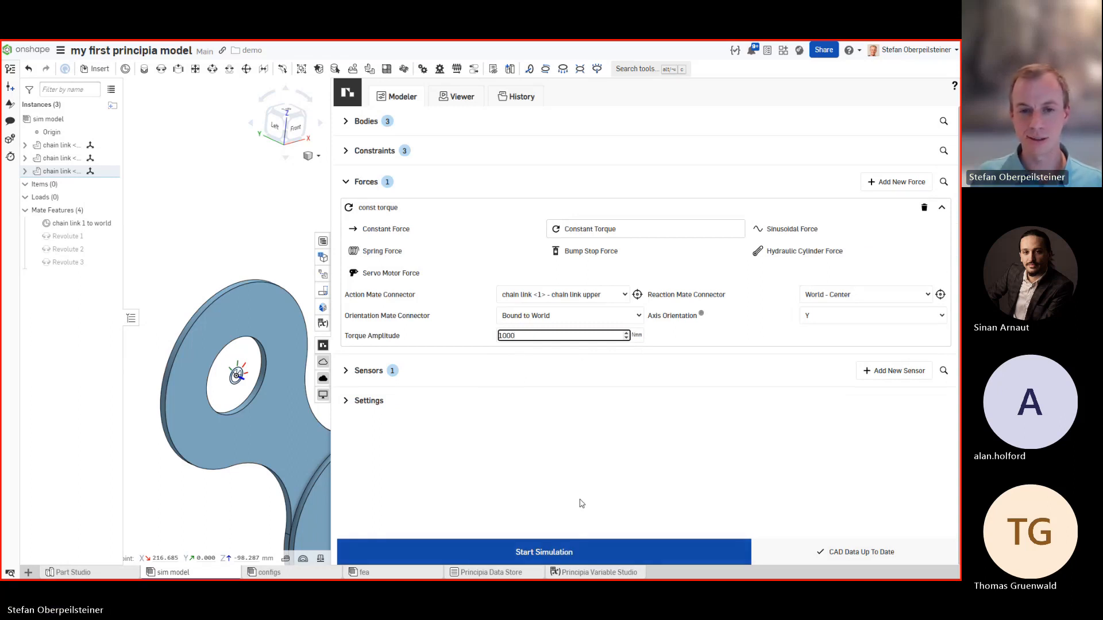
pyautogui.click(578, 553)
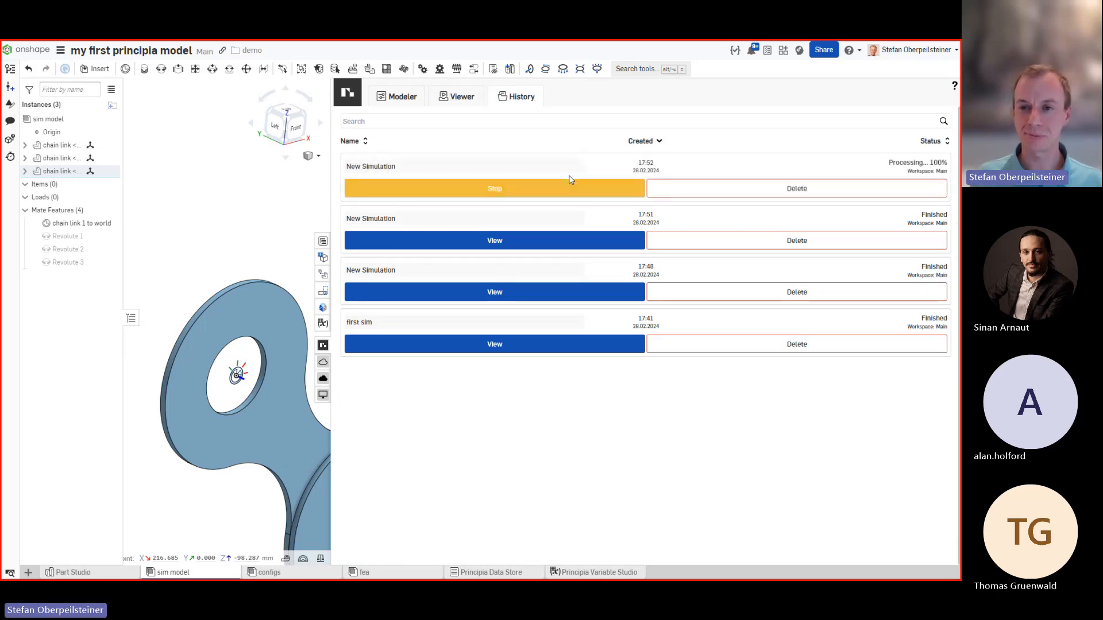
pyautogui.click(568, 190)
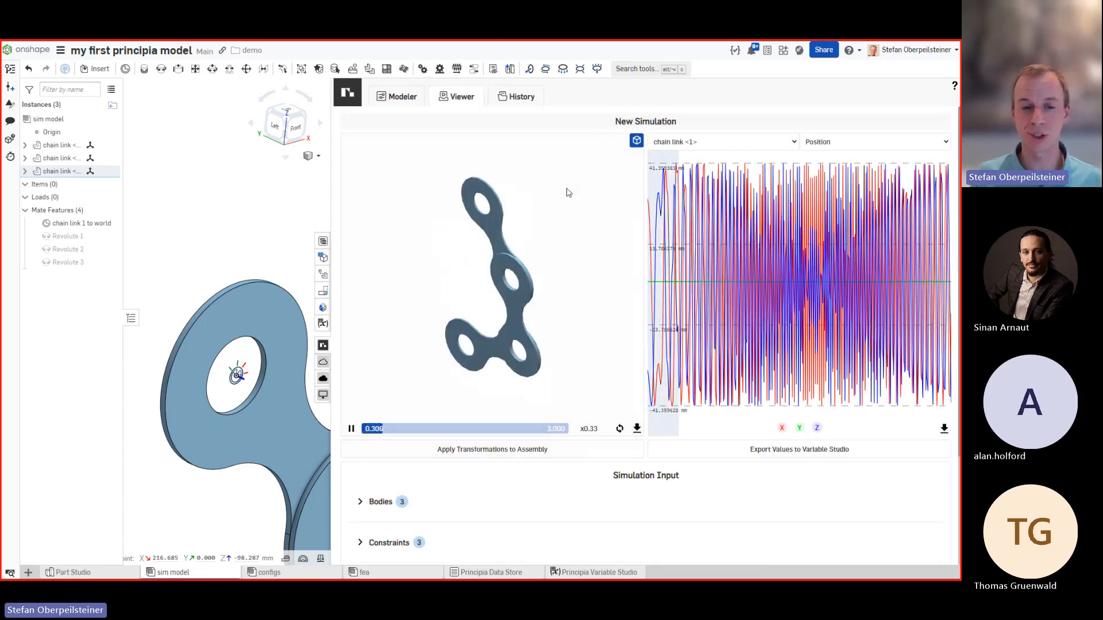
# Step: Replay the chain animation from the start, viewed face-on, pausing it to inspect the motion of the whole chain
pyautogui.click(363, 430)
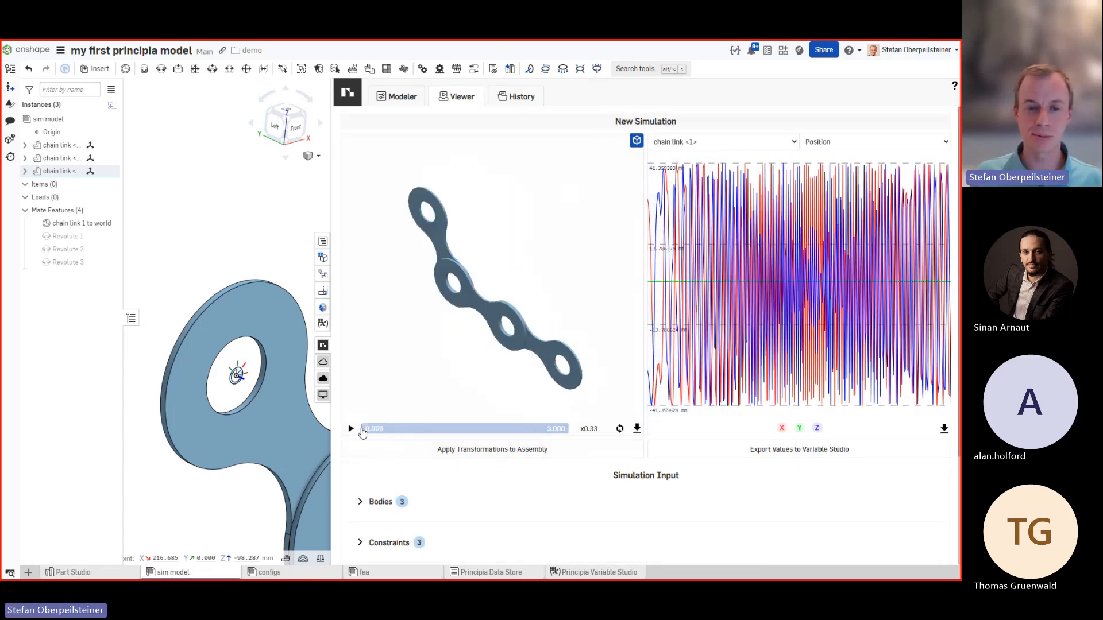
pyautogui.moveTo(363, 431); pyautogui.dragTo(358, 430)
pyautogui.moveTo(478, 372); pyautogui.dragTo(519, 351)
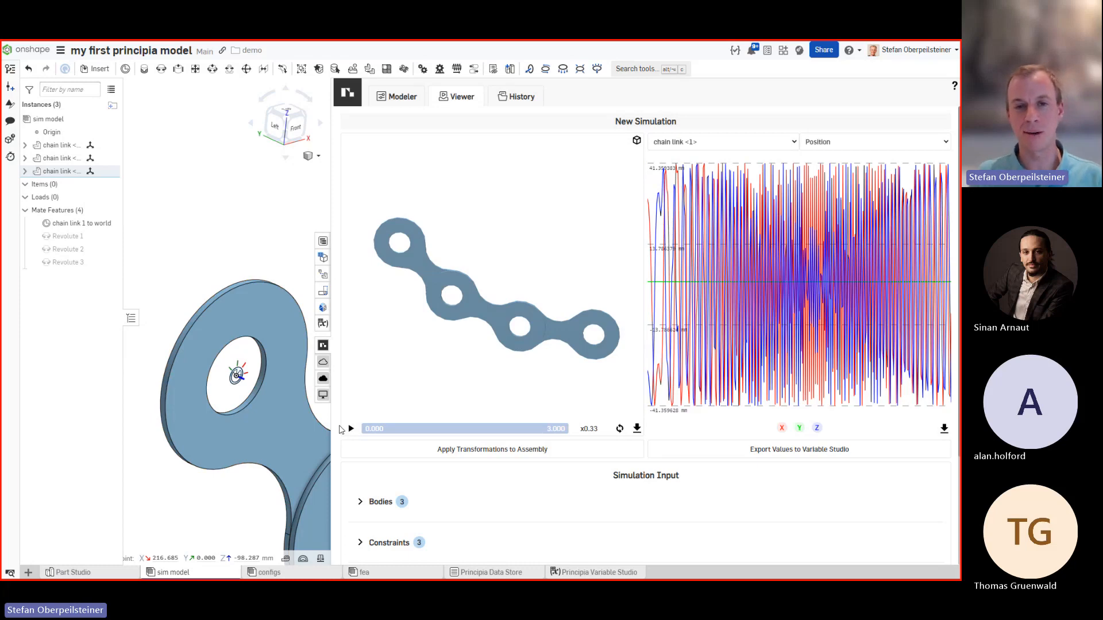
pyautogui.click(352, 429)
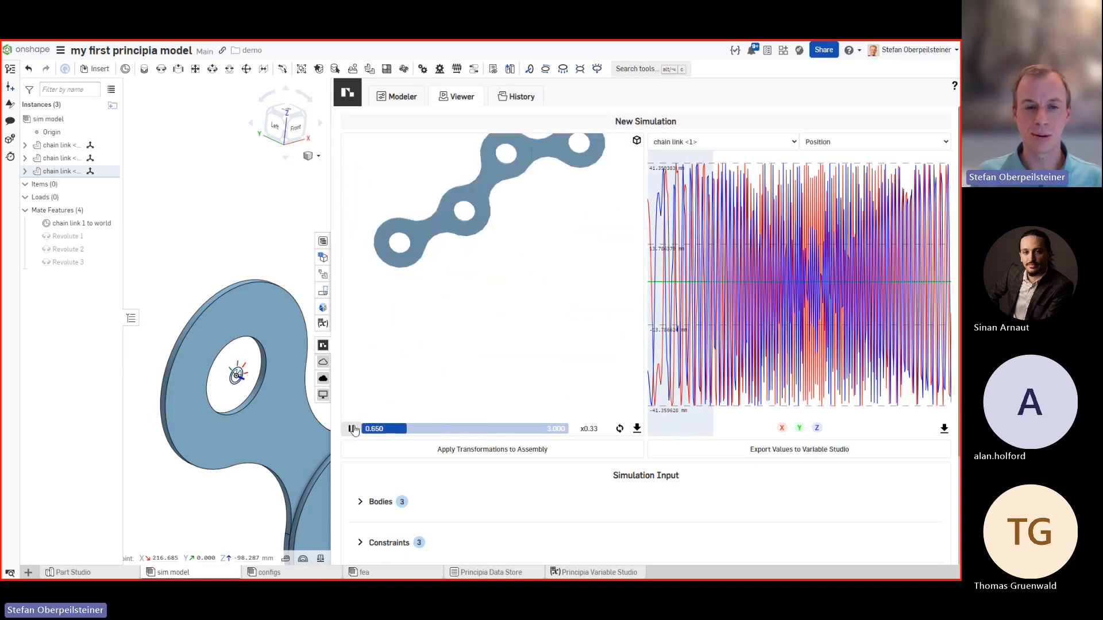
pyautogui.click(352, 429)
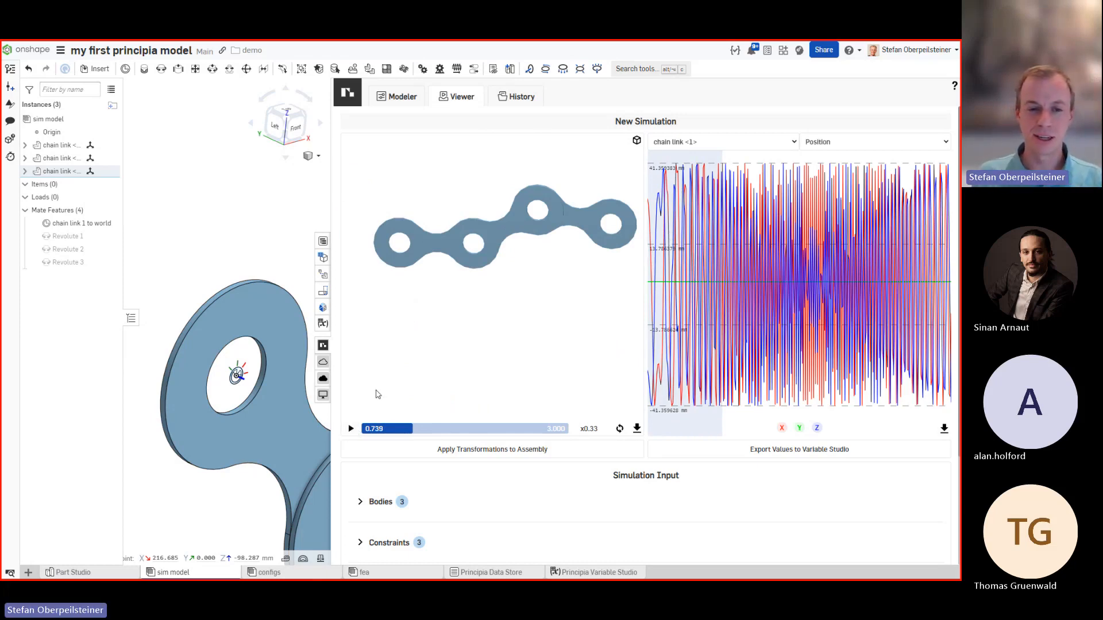
pyautogui.click(352, 430)
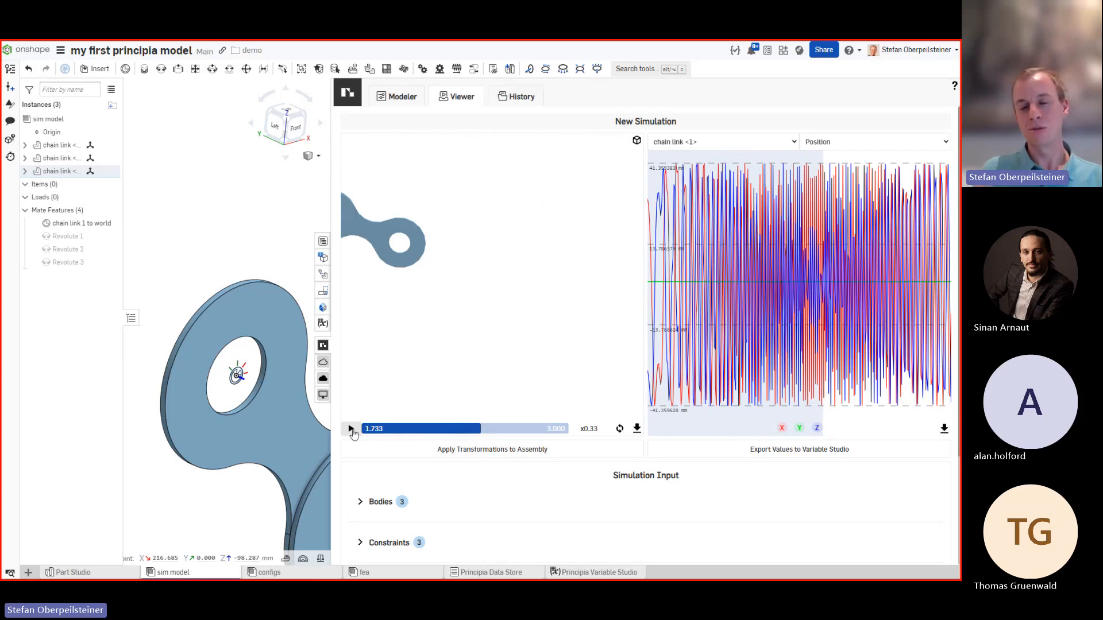
pyautogui.scroll(-5, 414, 336)
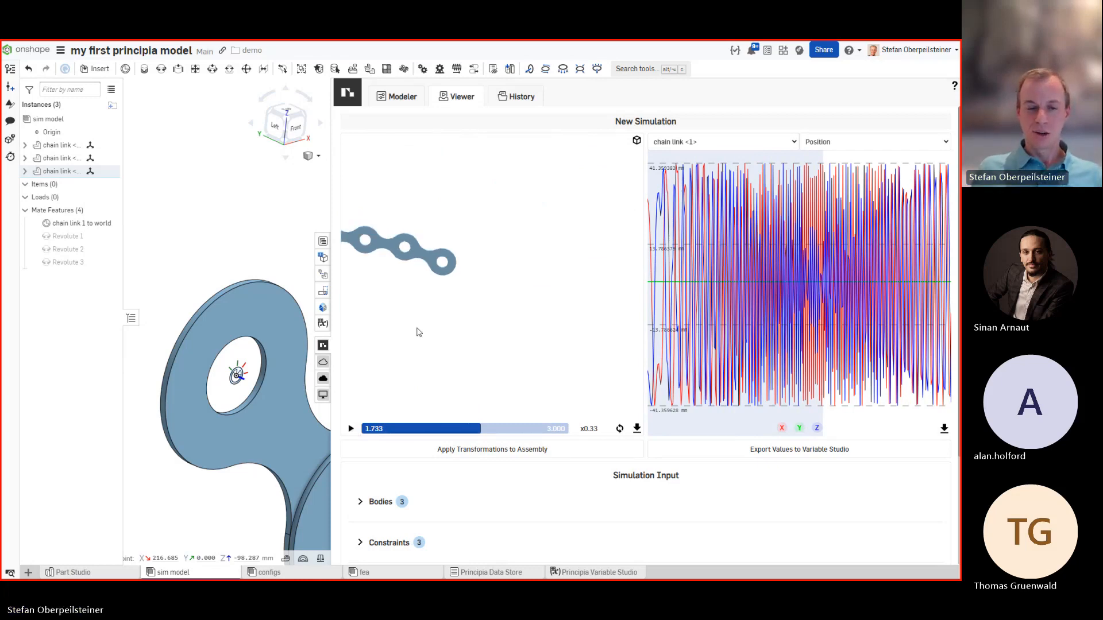
pyautogui.scroll(2, 415, 258)
pyautogui.moveTo(416, 258); pyautogui.dragTo(442, 276, button='right')
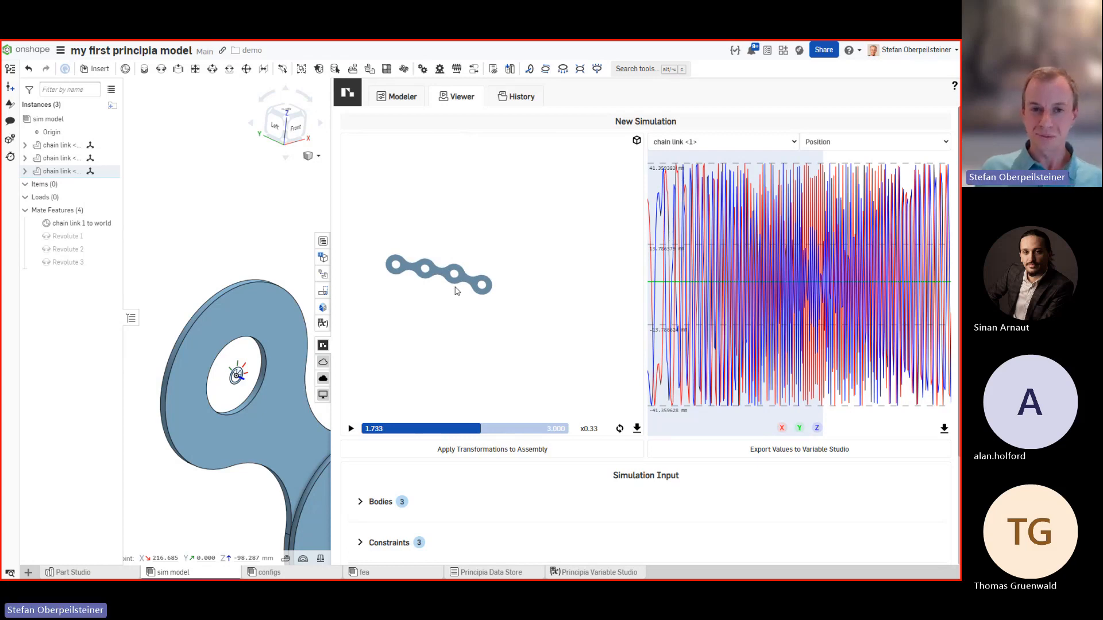
# Step: Revisit the model and simulation history, return to the results and expand the Forces and Sensors used as simulation input
pyautogui.click(402, 96)
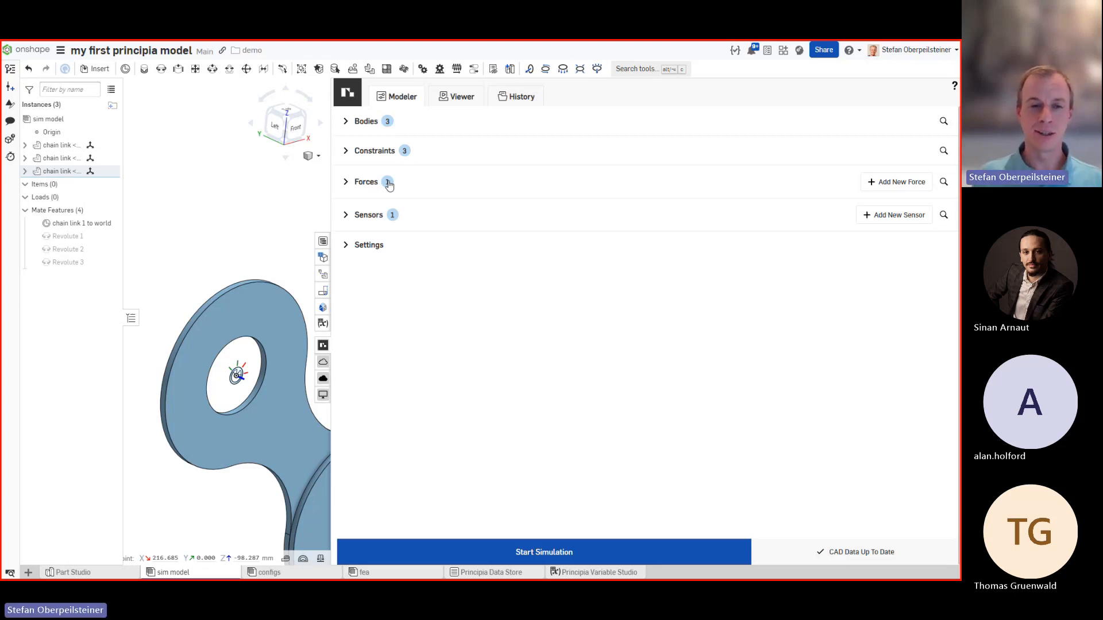
pyautogui.click(507, 101)
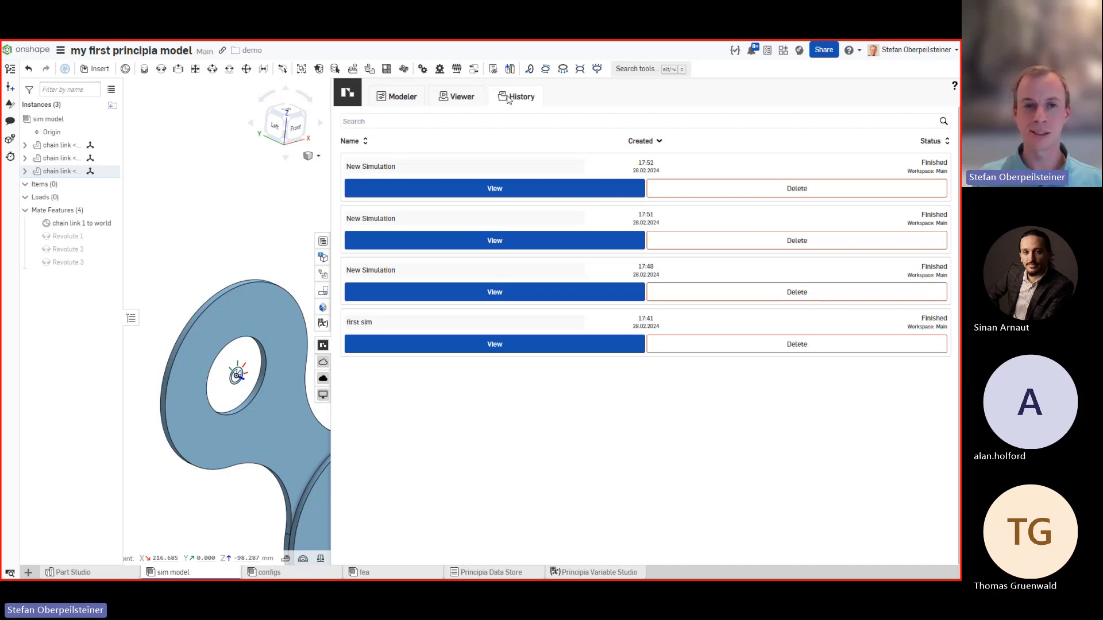
pyautogui.click(449, 98)
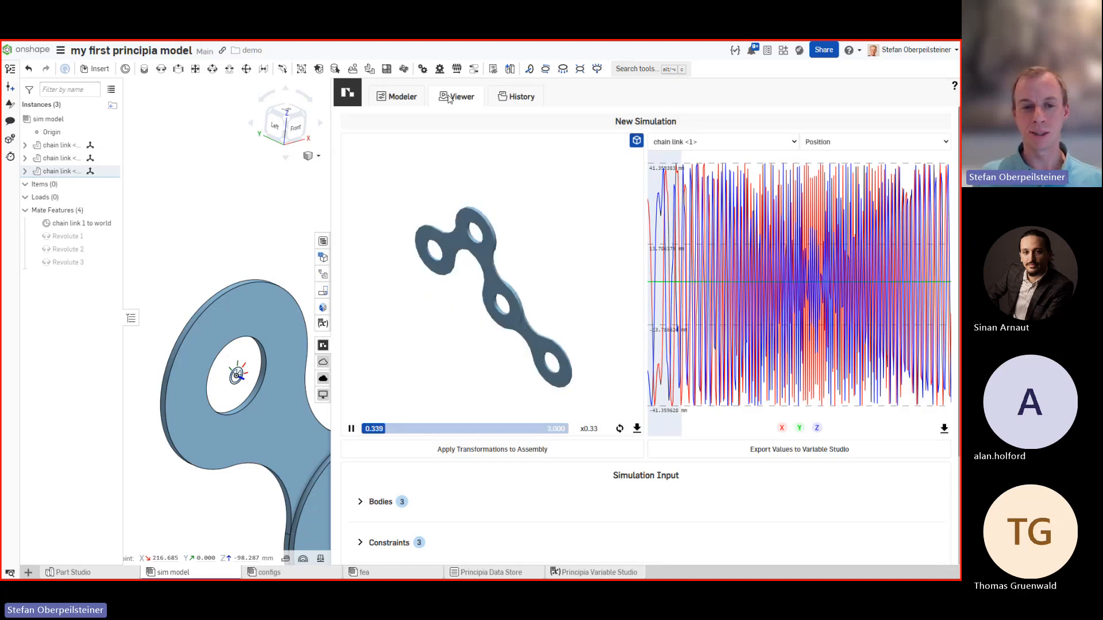
pyautogui.click(352, 430)
pyautogui.scroll(-3, 454, 485)
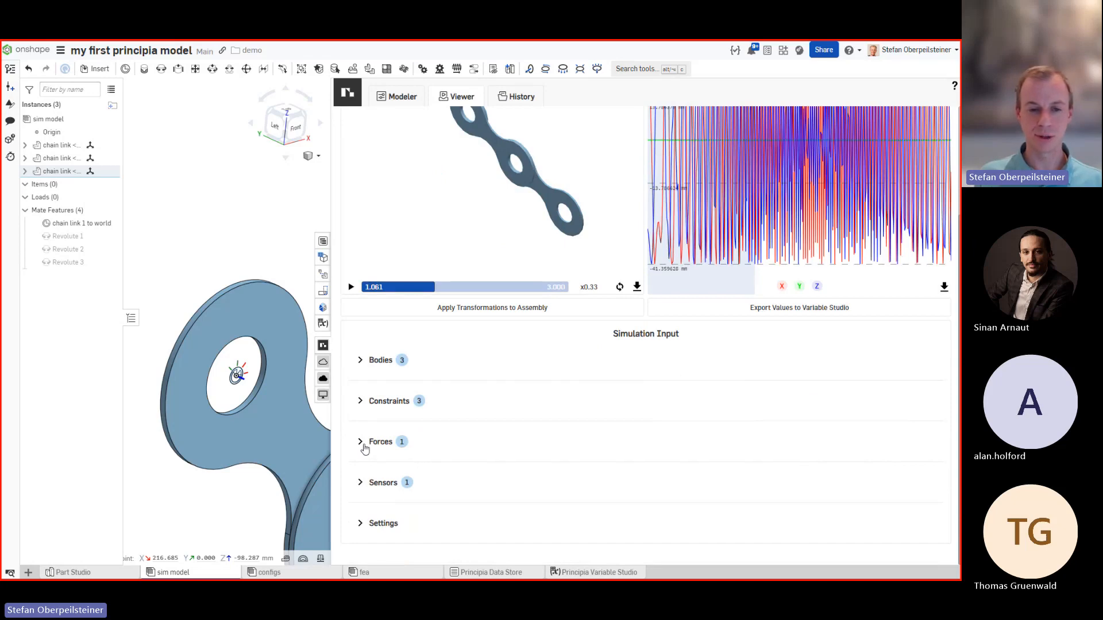
pyautogui.click(361, 442)
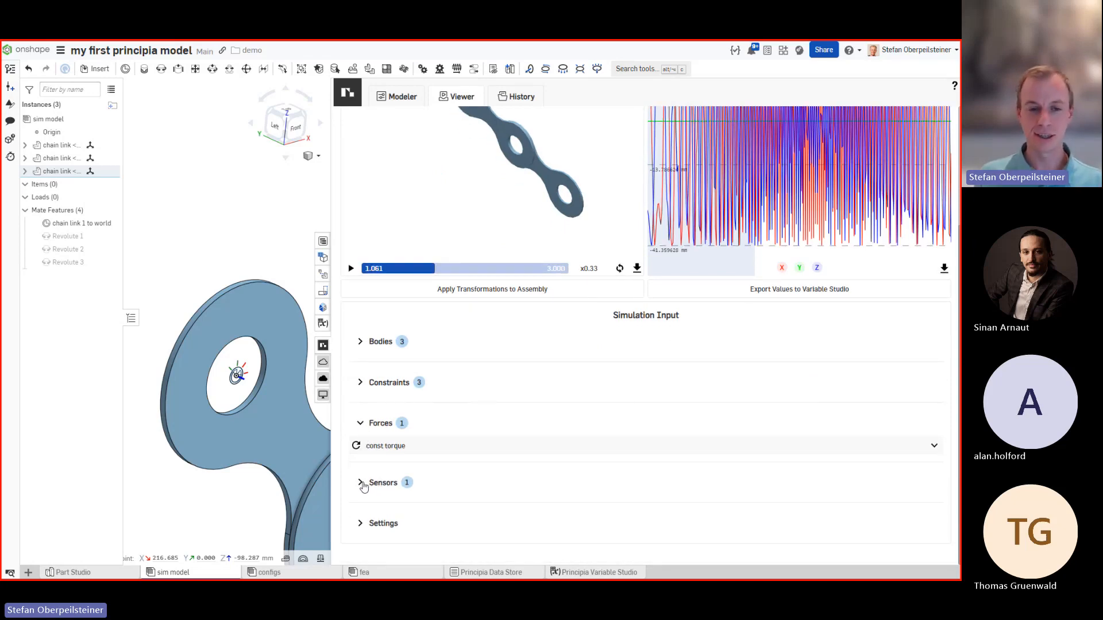
pyautogui.click(362, 485)
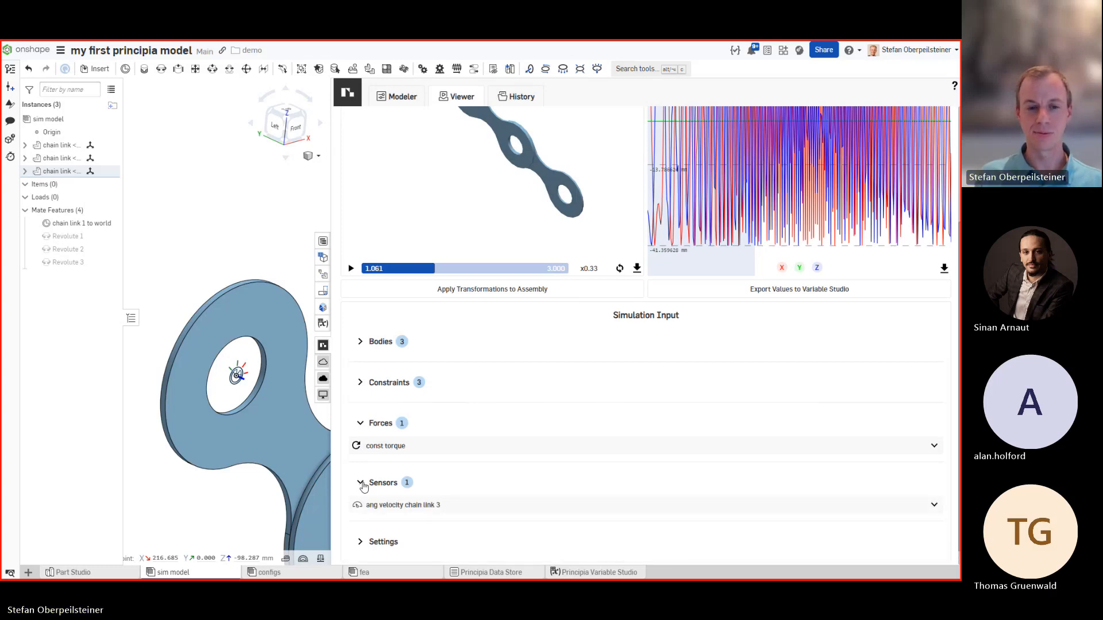